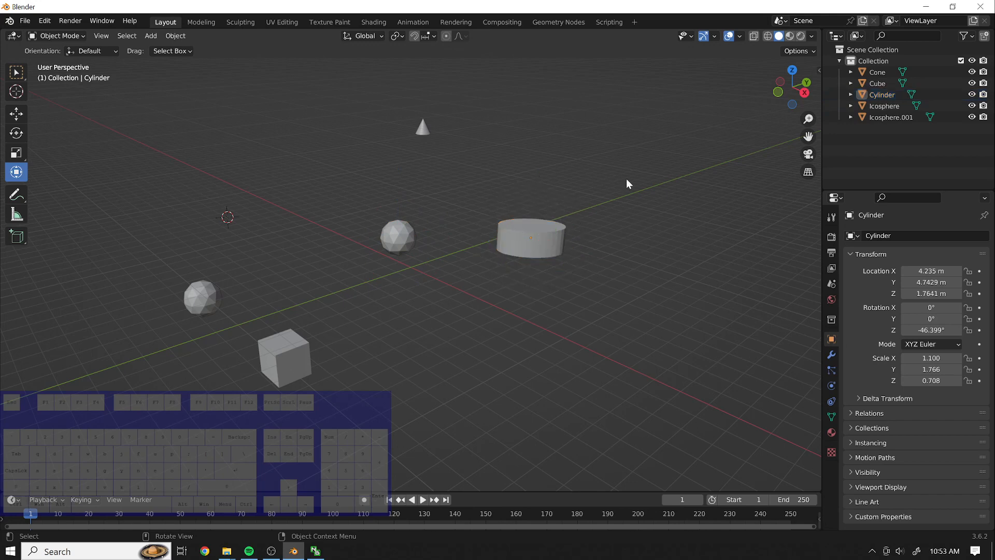
pyautogui.moveTo(627, 178); pyautogui.dragTo(601, 199, button='middle')
pyautogui.moveTo(631, 257); pyautogui.dragTo(451, 389)
pyautogui.moveTo(451, 389); pyautogui.dragTo(567, 377, button='middle')
pyautogui.moveTo(135, 239); pyautogui.dragTo(360, 388)
pyautogui.click(505, 372)
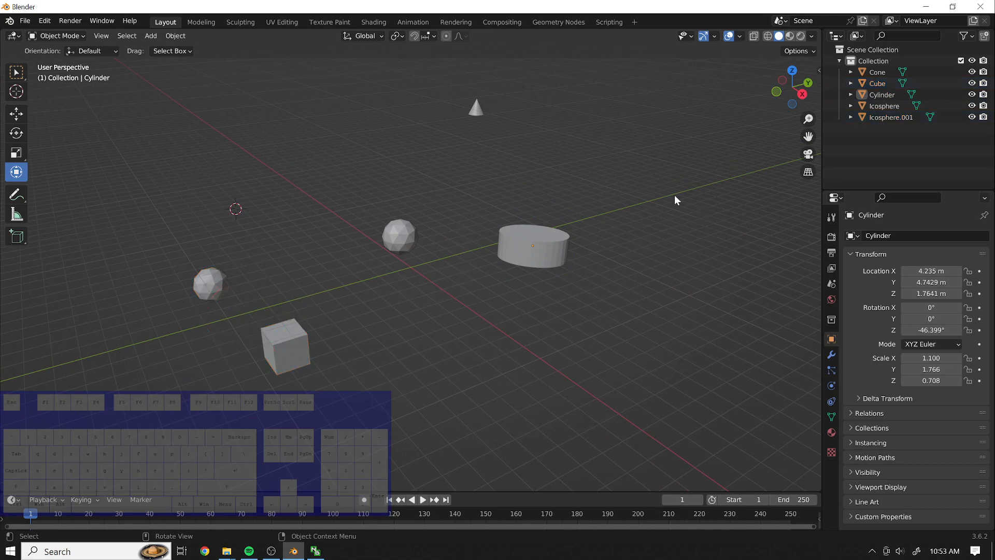
pyautogui.moveTo(662, 167); pyautogui.dragTo(132, 422)
pyautogui.click(554, 320)
# Delete the cylinder, both icospheres, the cube and the cone to empty the scene.
pyautogui.click(538, 238)
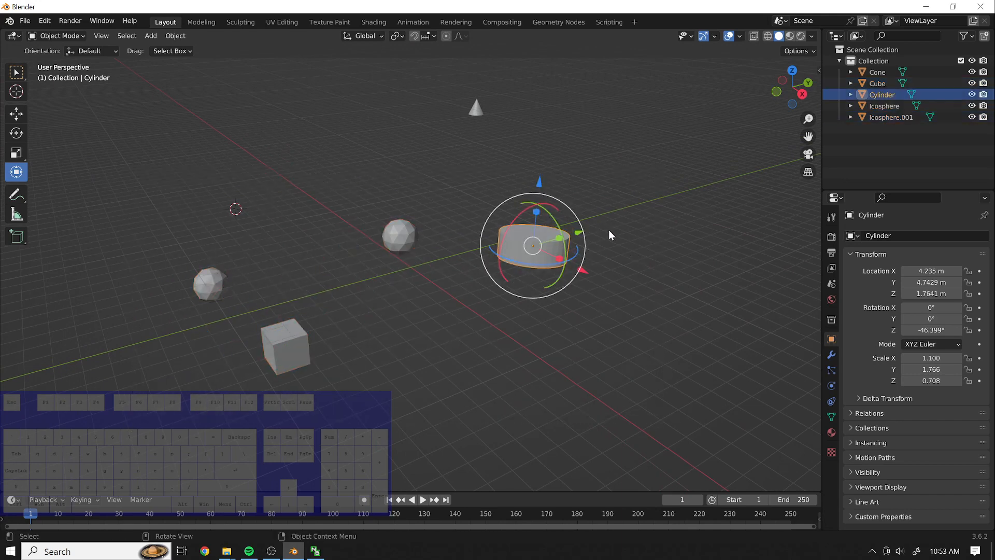
pyautogui.press('Delete')
pyautogui.click(402, 241)
pyautogui.press('Delete')
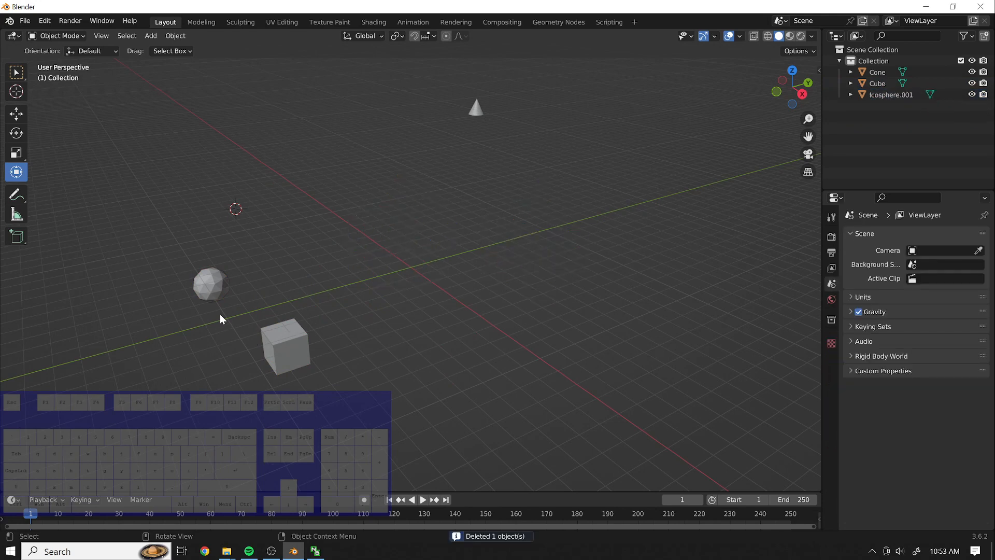
pyautogui.click(286, 346)
pyautogui.press('Delete')
pyautogui.click(220, 286)
pyautogui.press('Delete')
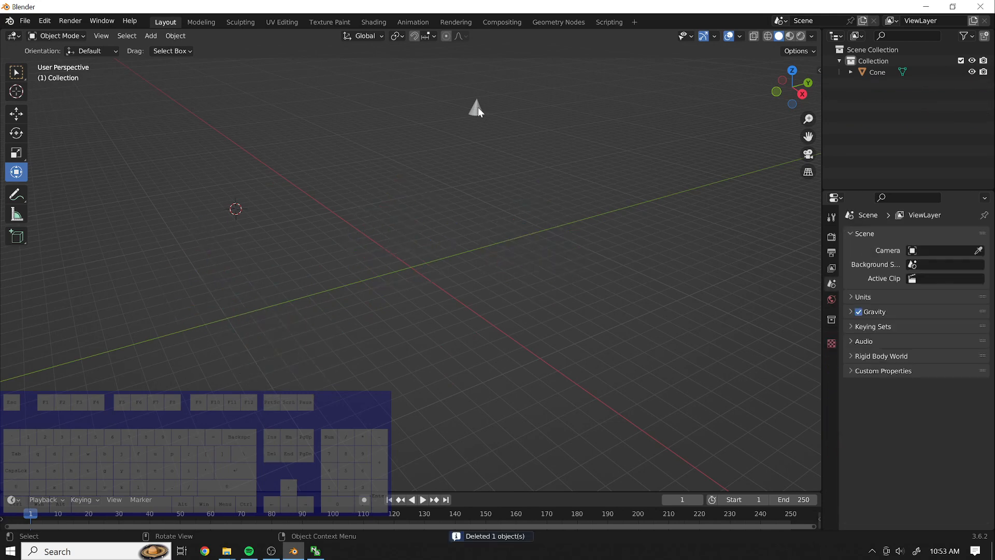
pyautogui.click(478, 107)
pyautogui.press('Delete')
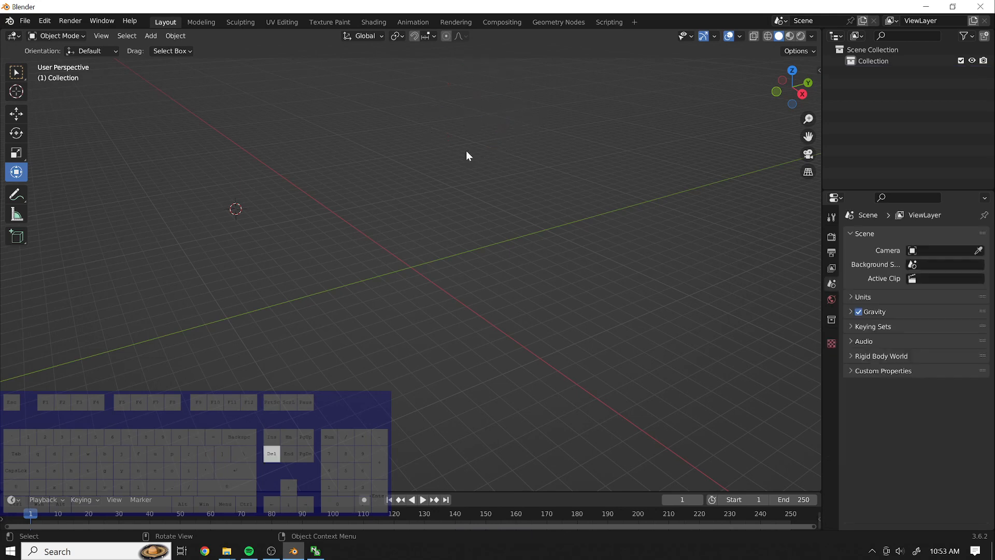
# Place the 3D cursor close to the world origin and add a torus mesh there.
pyautogui.rightClick(345, 231)
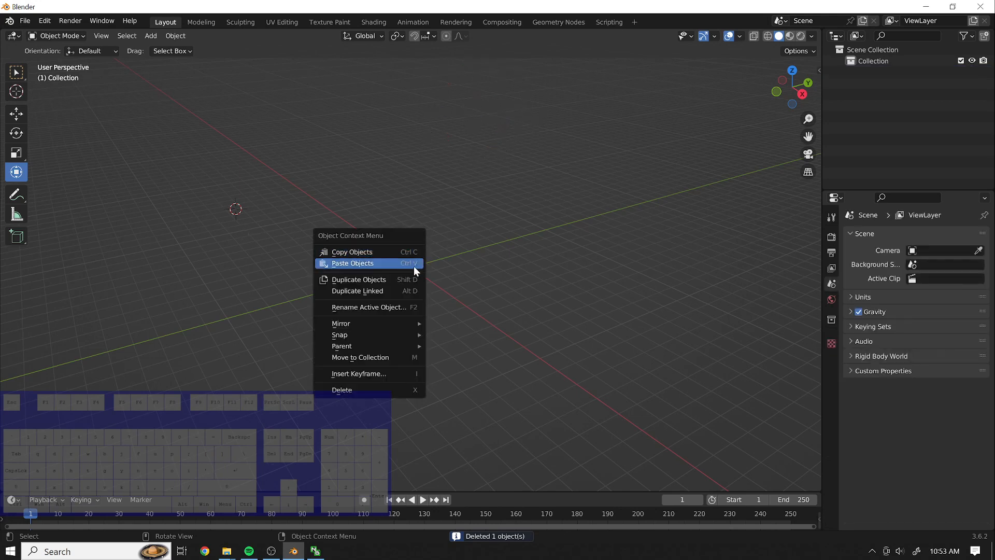
pyautogui.press('shift')
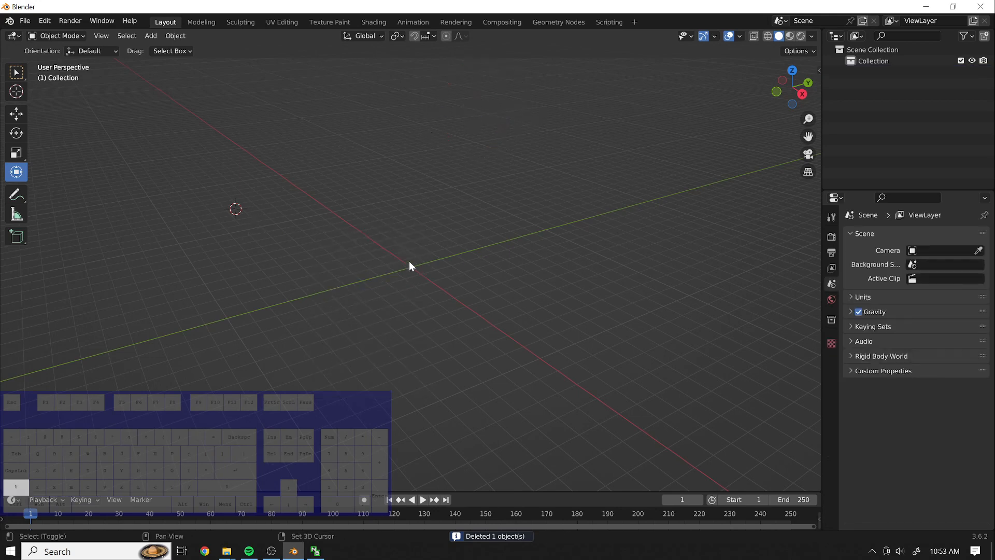
pyautogui.hotkey('shift', 'a')
pyautogui.keyDown('shift'); pyautogui.rightClick(407, 266); pyautogui.keyUp('shift')
pyautogui.keyDown('shift'); pyautogui.moveTo(409, 272); pyautogui.dragTo(409, 270, button='right'); pyautogui.keyUp('shift')
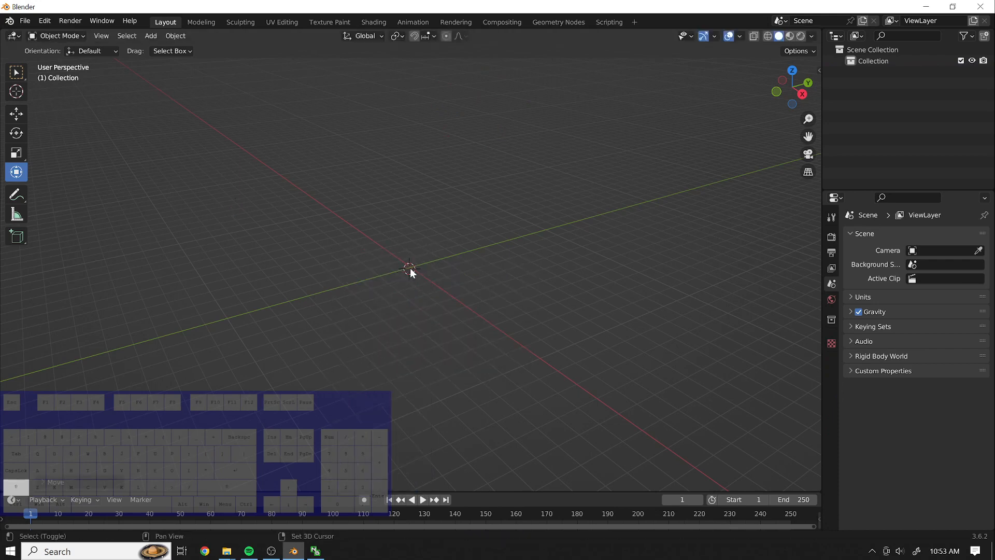
pyautogui.hotkey('shift', 'a')
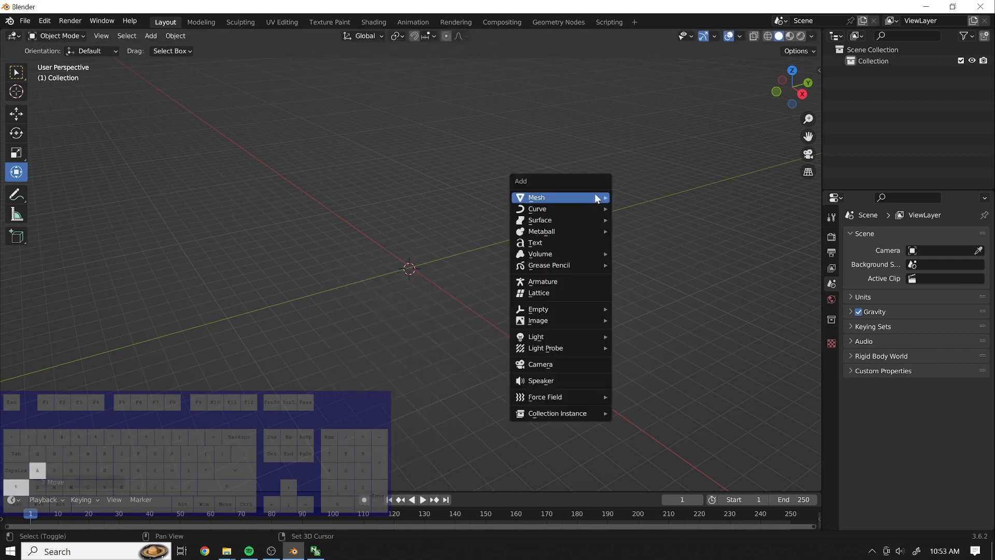
pyautogui.moveTo(555, 197)
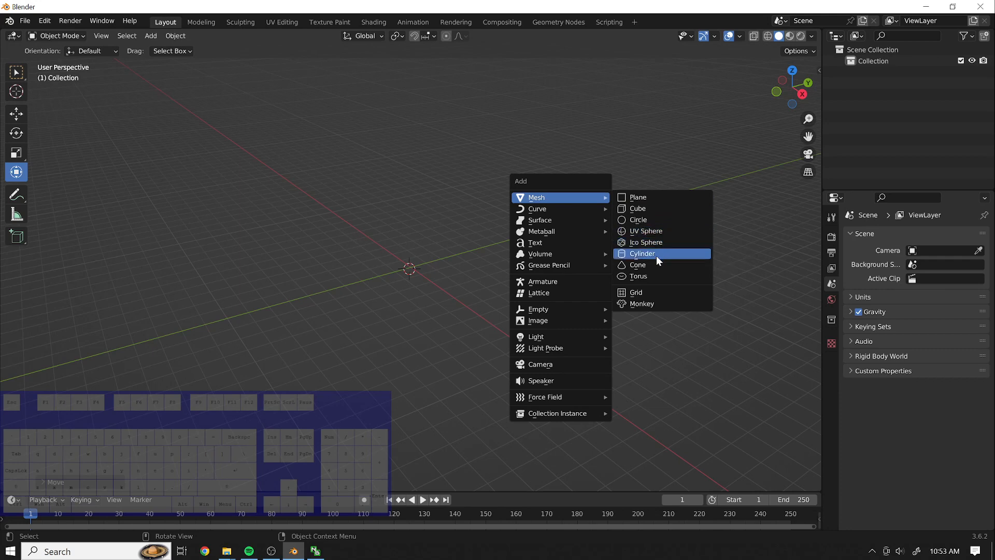
pyautogui.click(642, 277)
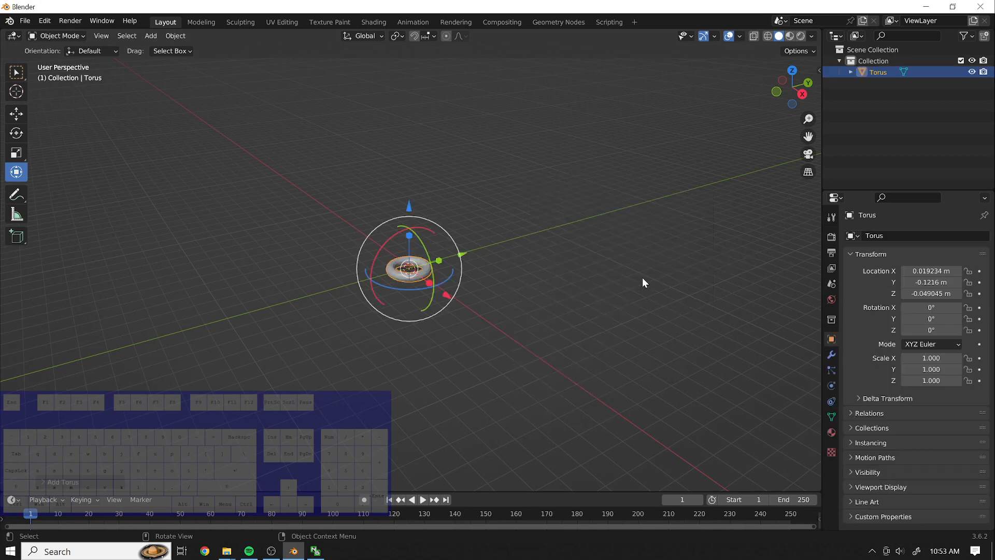
# Place the 3D cursor away from the torus, at about X 2.2, Y 3.9, Z 1.0 m, and add a cube mesh there.
pyautogui.scroll(4, 333, 319)
pyautogui.moveTo(295, 281); pyautogui.dragTo(314, 275, button='middle')
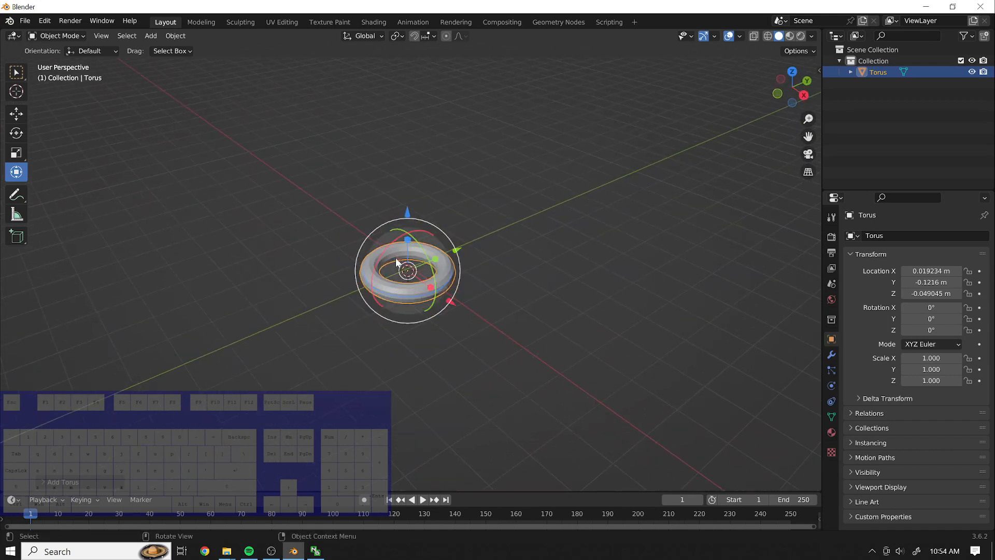
pyautogui.click(576, 192)
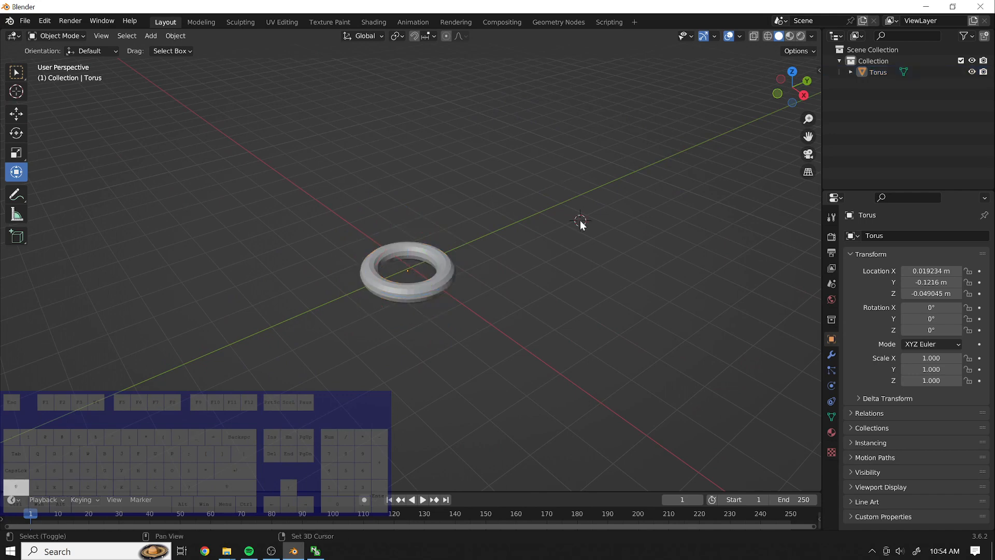
pyautogui.hotkey('shift', 'a')
pyautogui.moveTo(586, 213)
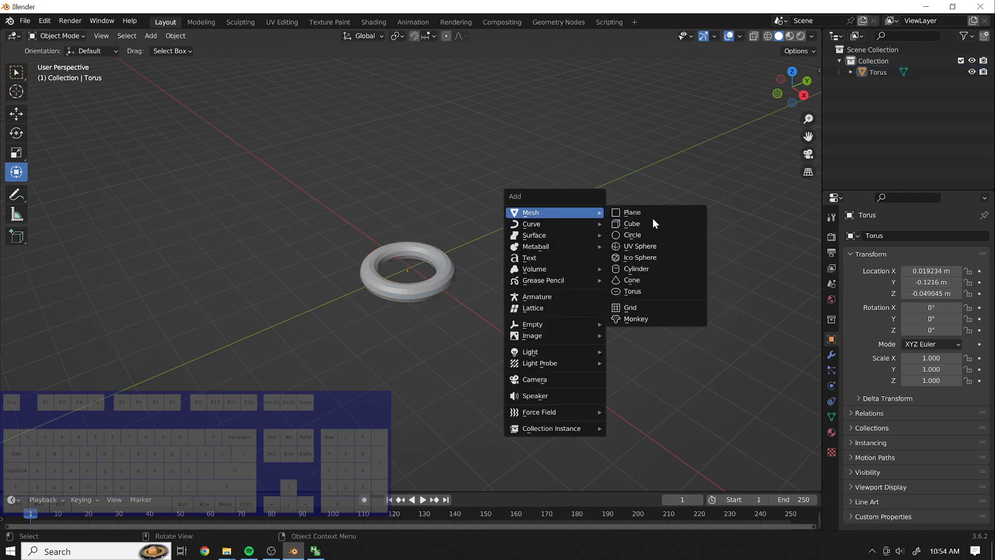
pyautogui.click(632, 224)
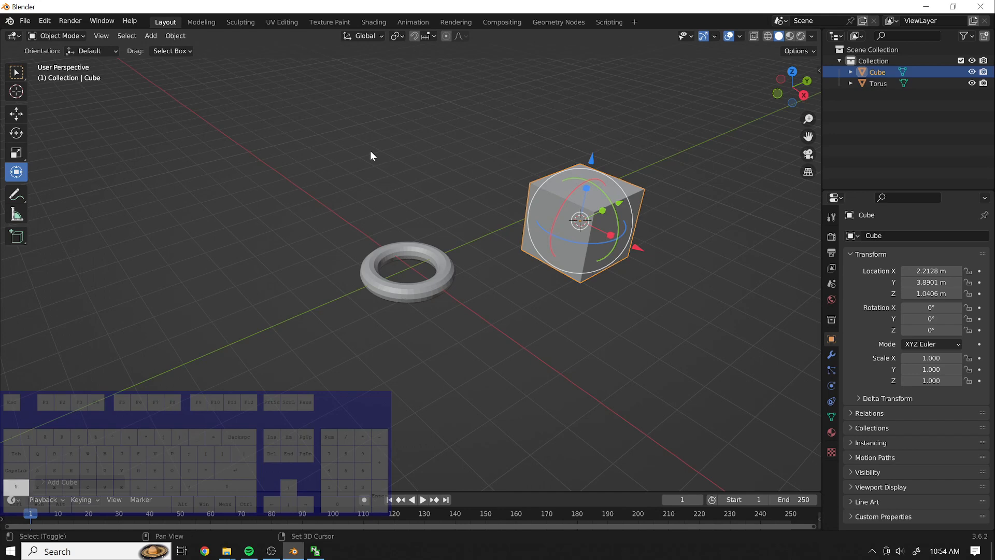
# Add a UV sphere at about X -1.26, Y 0.87, Z 2.4 m, and expand its creation settings.
pyautogui.hotkey('shift', 'a')
pyautogui.moveTo(442, 165)
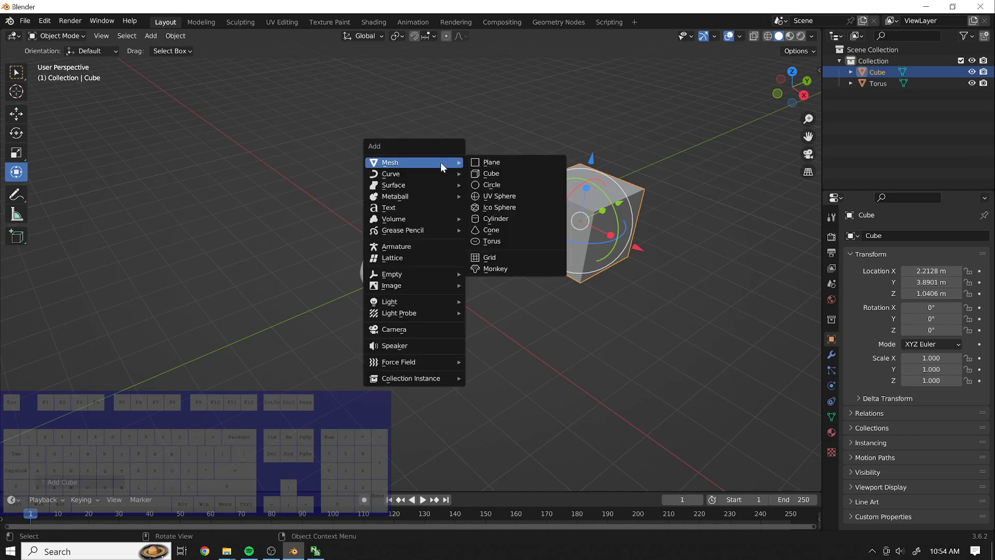
pyautogui.click(524, 198)
pyautogui.moveTo(331, 232); pyautogui.dragTo(309, 217, button='middle')
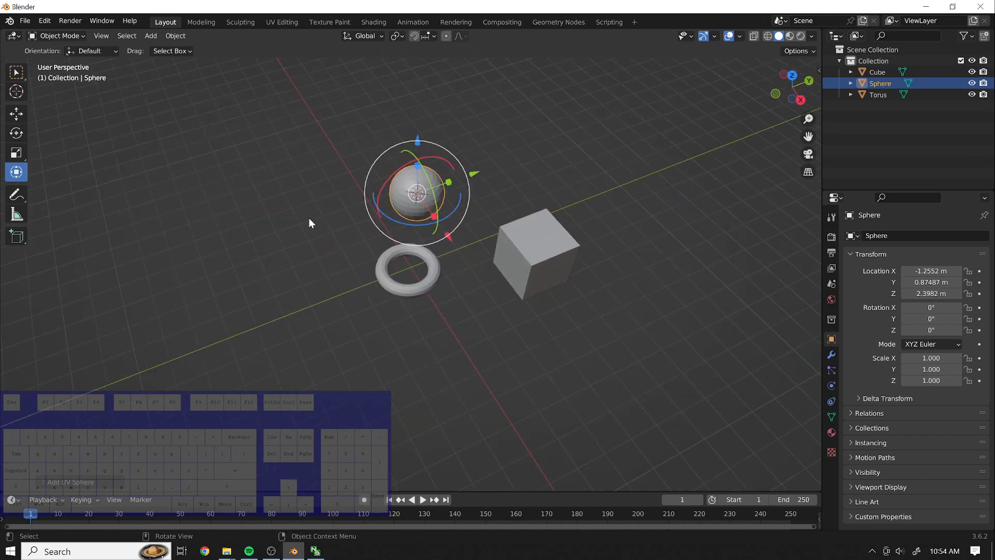
pyautogui.scroll(2, 309, 218)
pyautogui.click(44, 480)
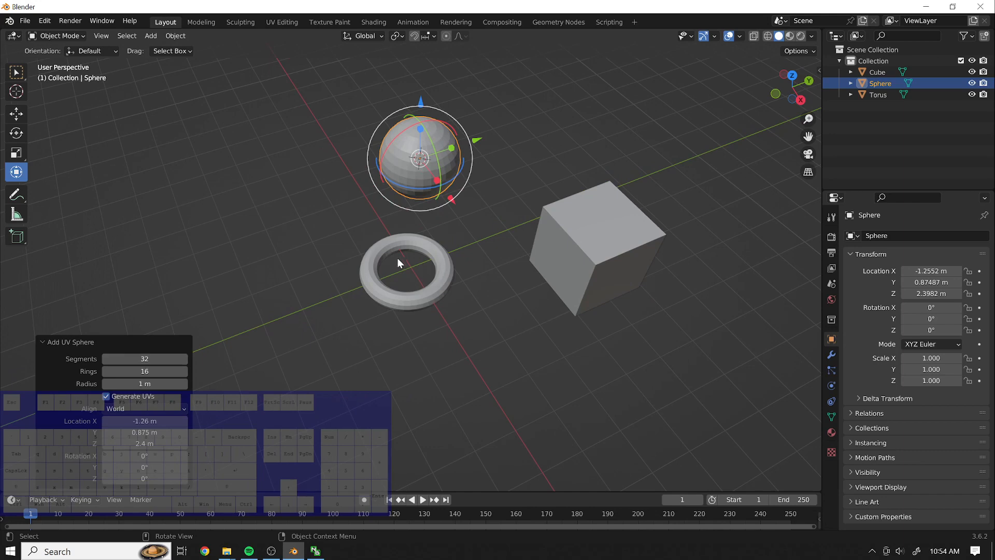
# Increase the new UV sphere's segments to 54.
pyautogui.moveTo(397, 258); pyautogui.dragTo(434, 207, button='middle')
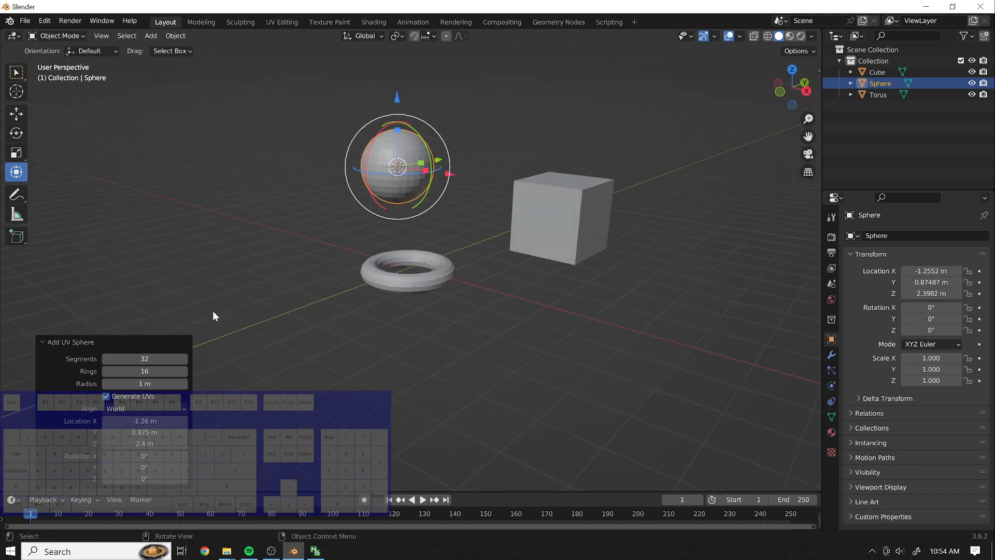
pyautogui.click(186, 358)
pyautogui.click(186, 358)
pyautogui.click(186, 359)
pyautogui.click(185, 359)
pyautogui.click(186, 359)
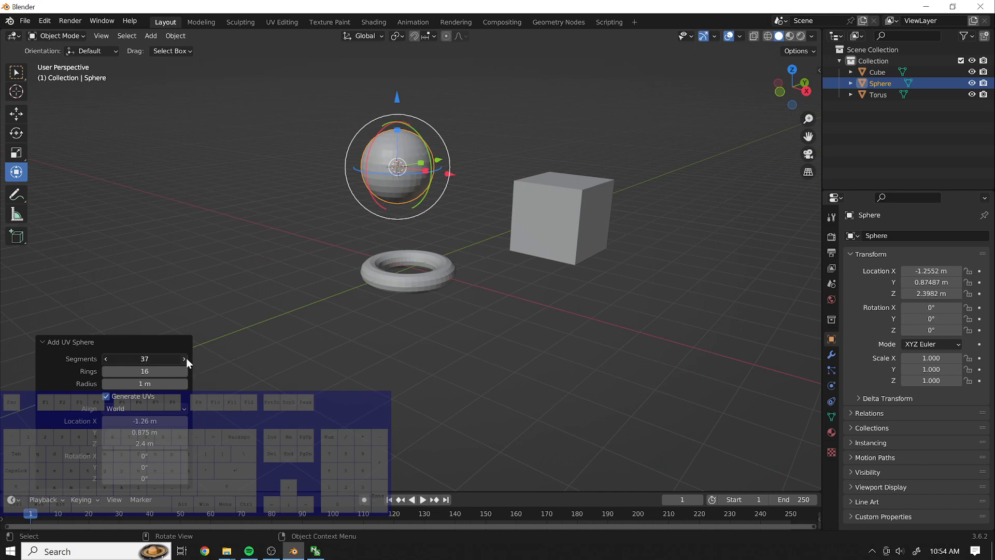
pyautogui.click(186, 358)
pyautogui.click(185, 359)
pyautogui.click(186, 359)
pyautogui.click(185, 359)
pyautogui.click(186, 358)
pyautogui.click(186, 359)
pyautogui.click(185, 359)
pyautogui.click(186, 358)
pyautogui.click(185, 359)
pyautogui.click(185, 359)
pyautogui.click(184, 359)
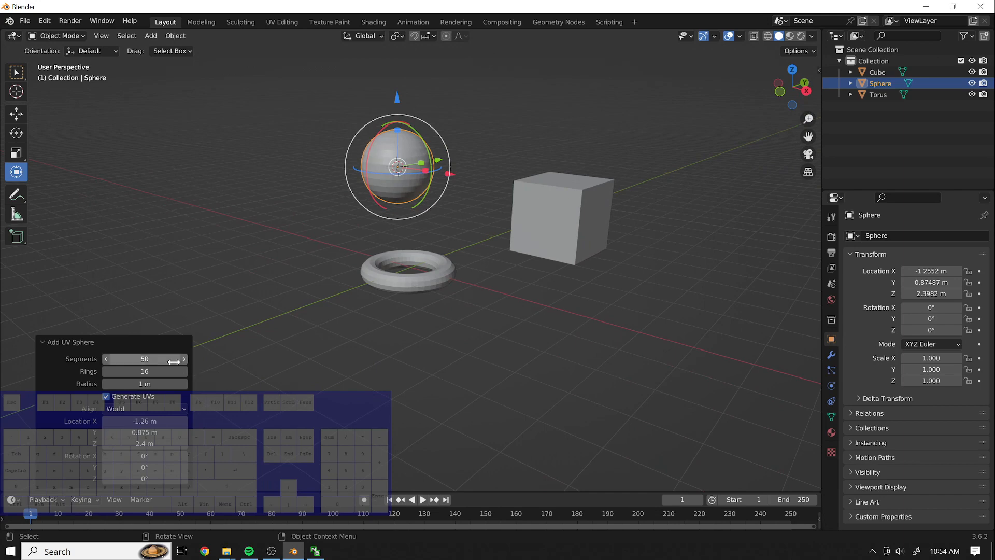
pyautogui.click(182, 363)
pyautogui.click(184, 360)
pyautogui.click(186, 358)
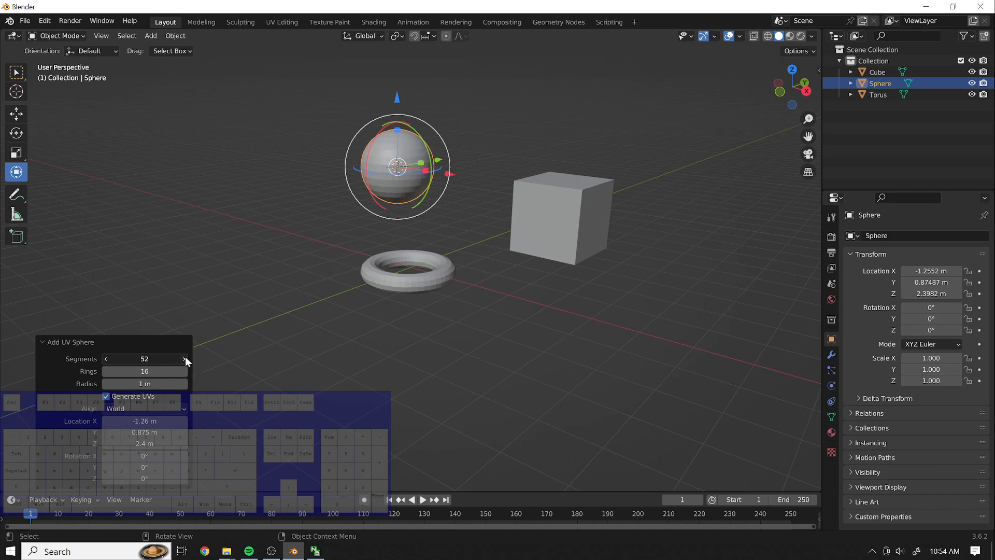
pyautogui.click(185, 357)
# Reduce the UV sphere's segments to 3.
pyautogui.scroll(2, 288, 107)
pyautogui.scroll(3, 311, 117)
pyautogui.keyDown('shift'); pyautogui.moveTo(596, 184); pyautogui.dragTo(591, 277, button='middle'); pyautogui.keyUp('shift')
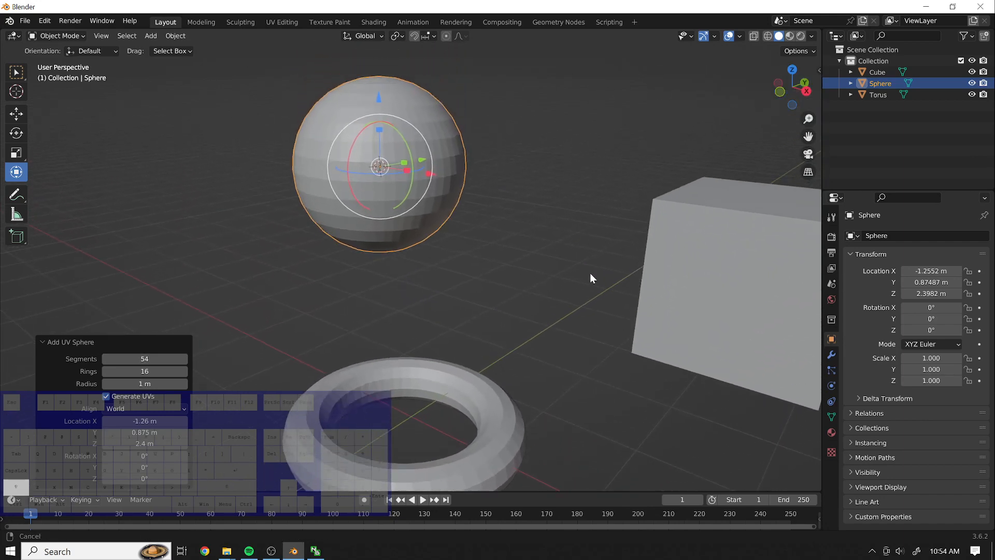
pyautogui.moveTo(426, 258); pyautogui.dragTo(459, 250, button='middle')
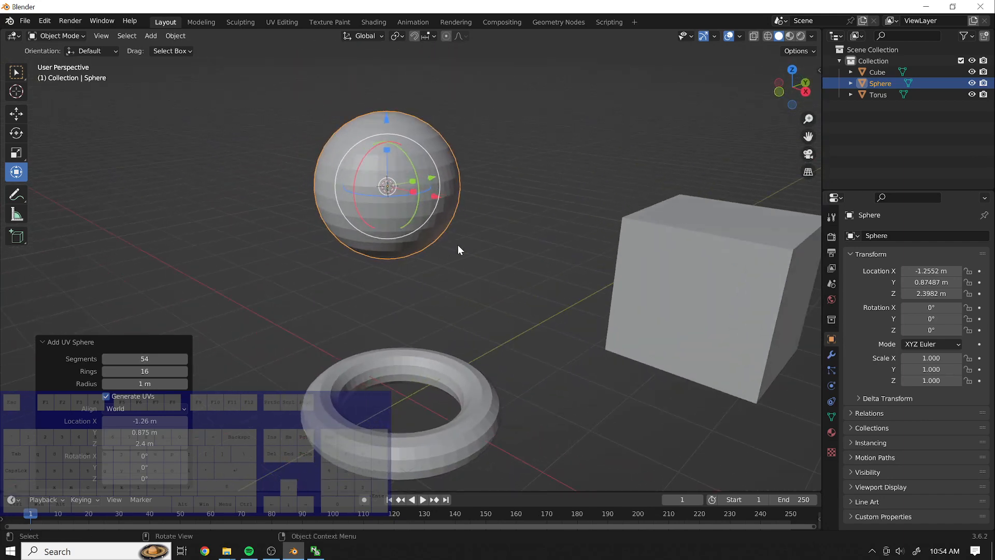
pyautogui.moveTo(110, 358); pyautogui.dragTo(101, 357)
pyautogui.moveTo(108, 357); pyautogui.dragTo(103, 357)
pyautogui.click(106, 359)
pyautogui.click(106, 359)
pyautogui.click(106, 358)
pyautogui.click(106, 358)
pyautogui.click(106, 358)
pyautogui.click(106, 358)
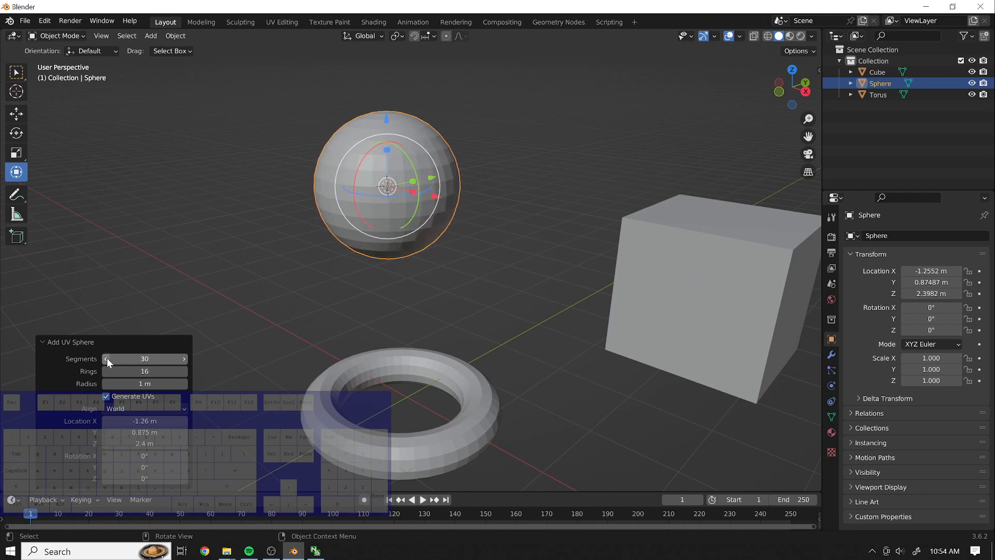
pyautogui.click(106, 359)
pyautogui.click(106, 358)
pyautogui.click(106, 358)
pyautogui.click(106, 358)
pyautogui.click(105, 359)
pyautogui.click(105, 358)
pyautogui.click(106, 358)
pyautogui.click(106, 358)
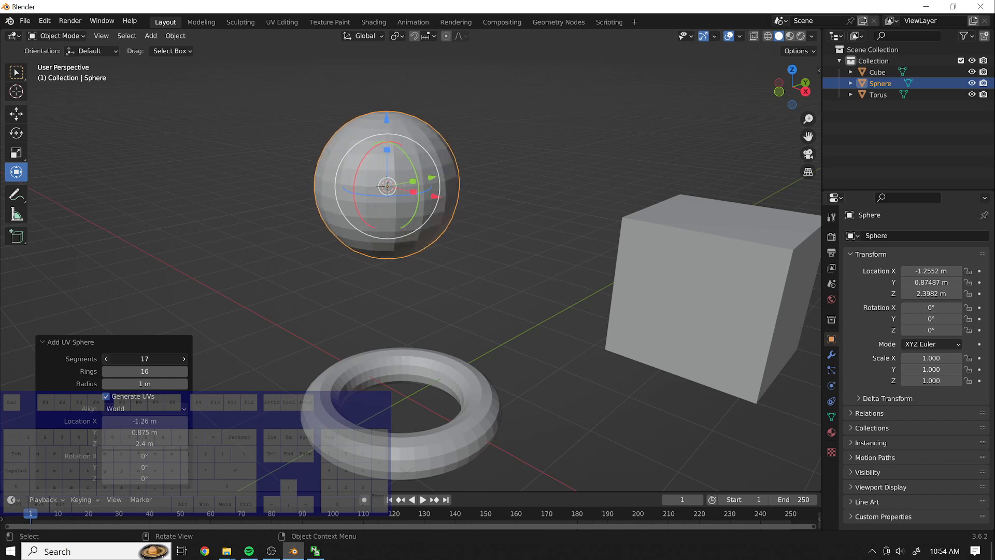
pyautogui.click(106, 358)
pyautogui.click(106, 359)
pyautogui.click(106, 358)
pyautogui.click(106, 358)
pyautogui.click(105, 359)
pyautogui.click(106, 359)
pyautogui.click(106, 359)
pyautogui.click(106, 358)
pyautogui.click(106, 358)
pyautogui.doubleClick(105, 359)
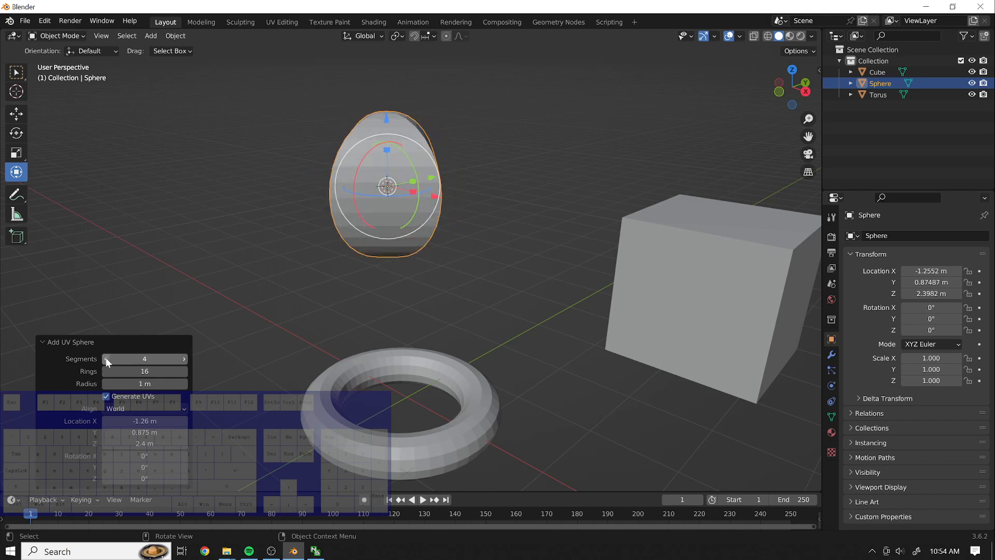
pyautogui.click(106, 358)
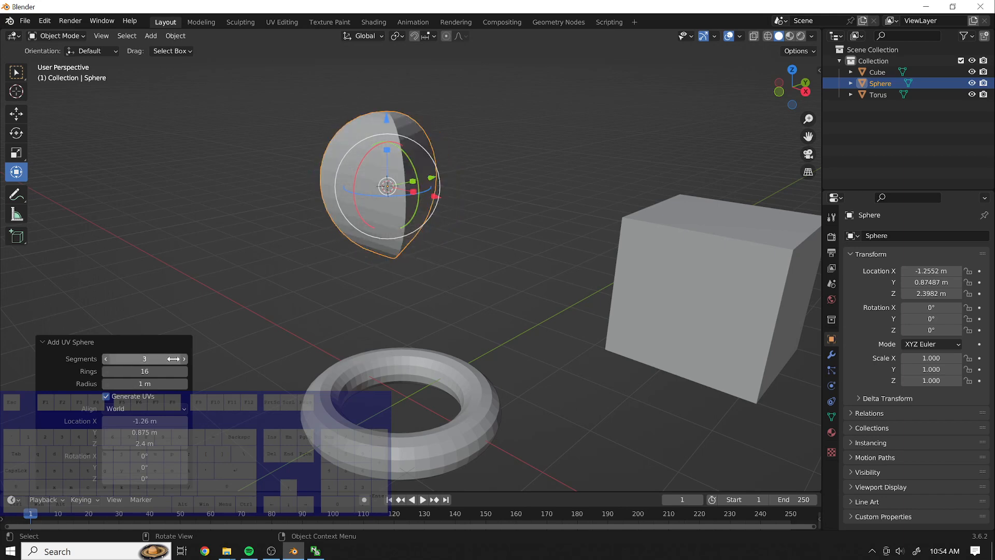
# Set the UV sphere's segments to 14.
pyautogui.click(182, 358)
pyautogui.moveTo(145, 359); pyautogui.dragTo(184, 359)
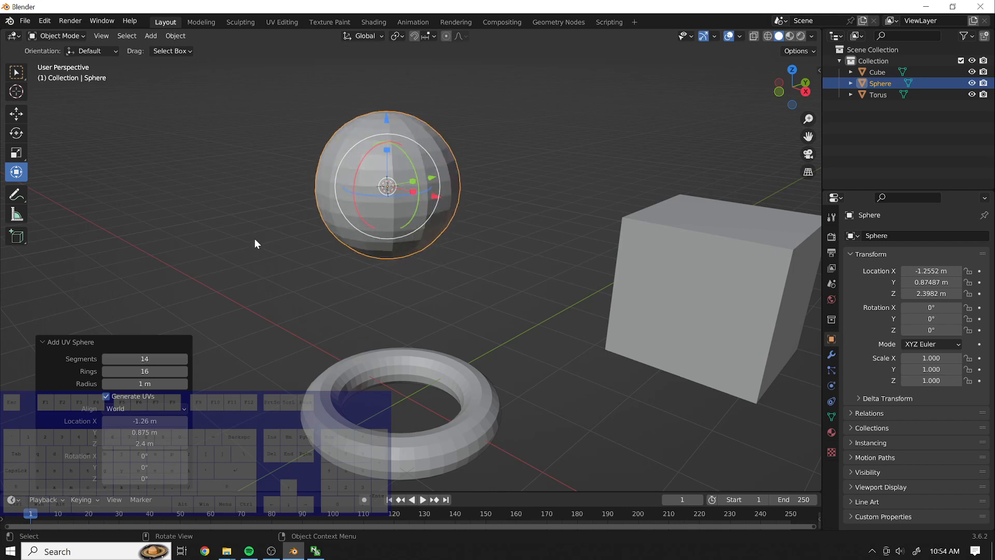
pyautogui.moveTo(254, 239); pyautogui.dragTo(324, 230, button='middle')
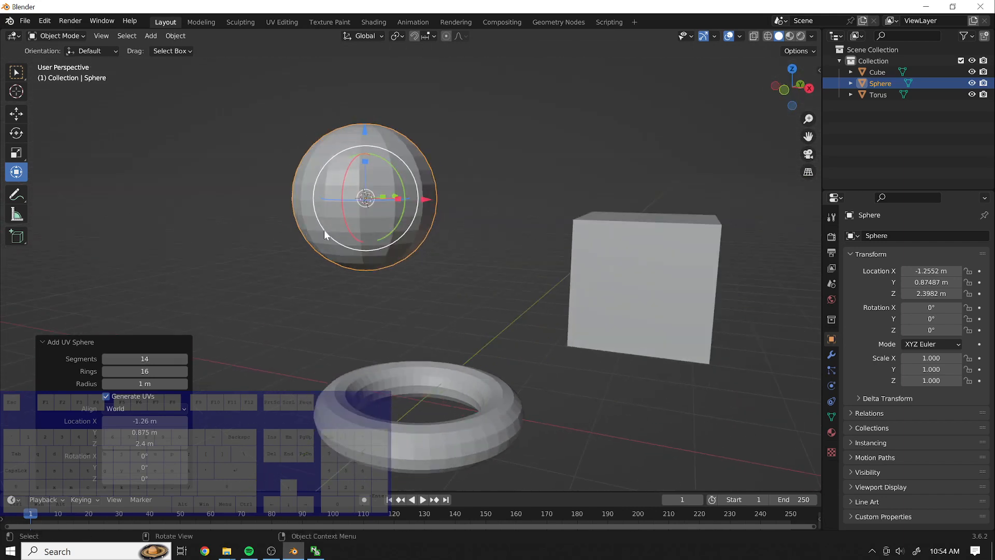
pyautogui.moveTo(575, 167); pyautogui.dragTo(509, 188, button='middle')
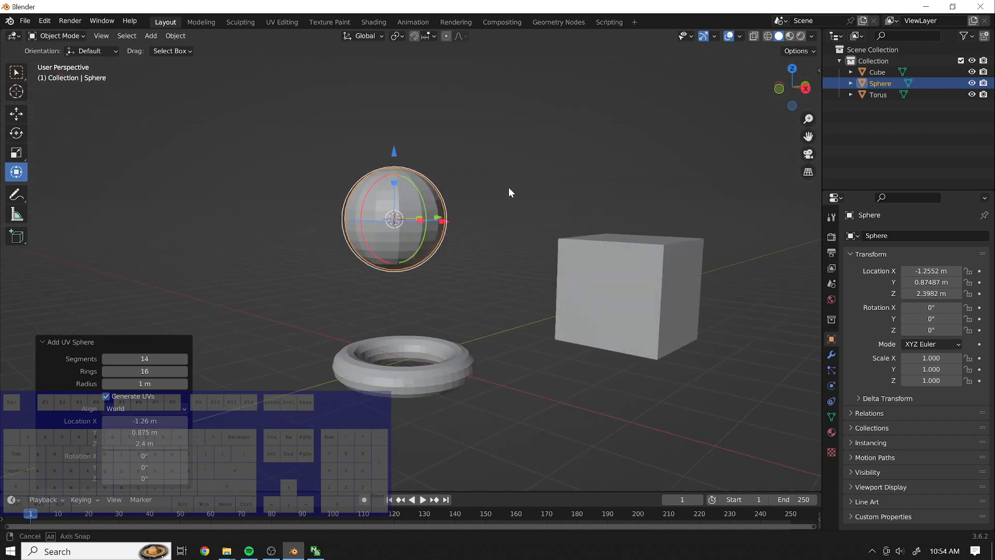
# Look through the objects with X-ray, turn it off again, and switch the viewport shading to wireframe.
pyautogui.click(755, 36)
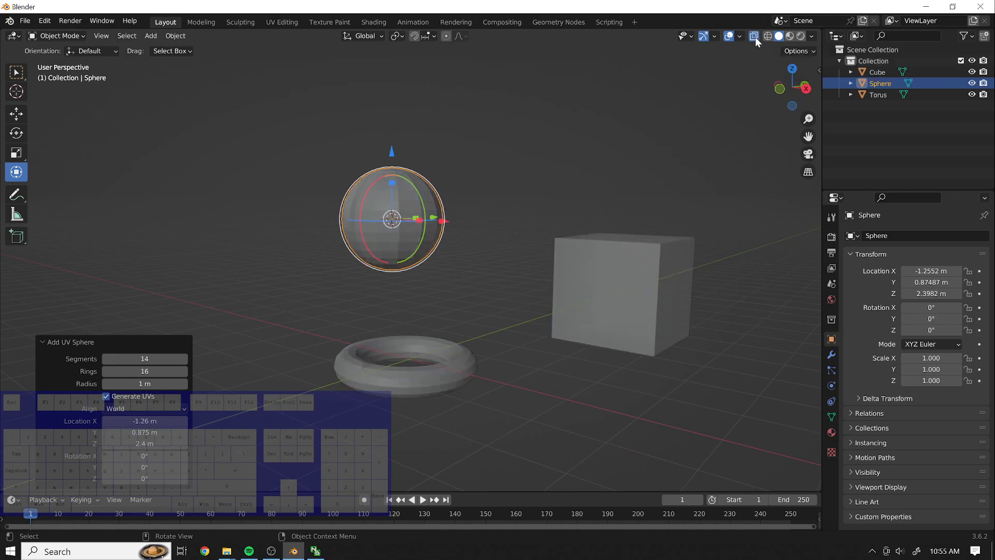
pyautogui.moveTo(454, 156)
pyautogui.mouseDown(button='middle')
pyautogui.moveTo(444, 161)
pyautogui.moveTo(542, 149)
pyautogui.moveTo(458, 144)
pyautogui.moveTo(469, 145)
pyautogui.mouseUp(button='middle')
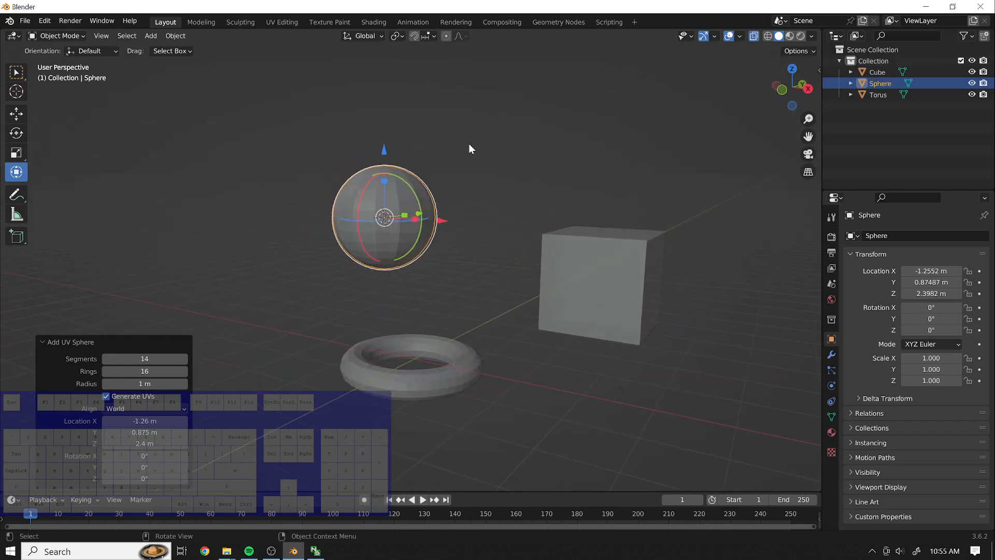
pyautogui.click(758, 36)
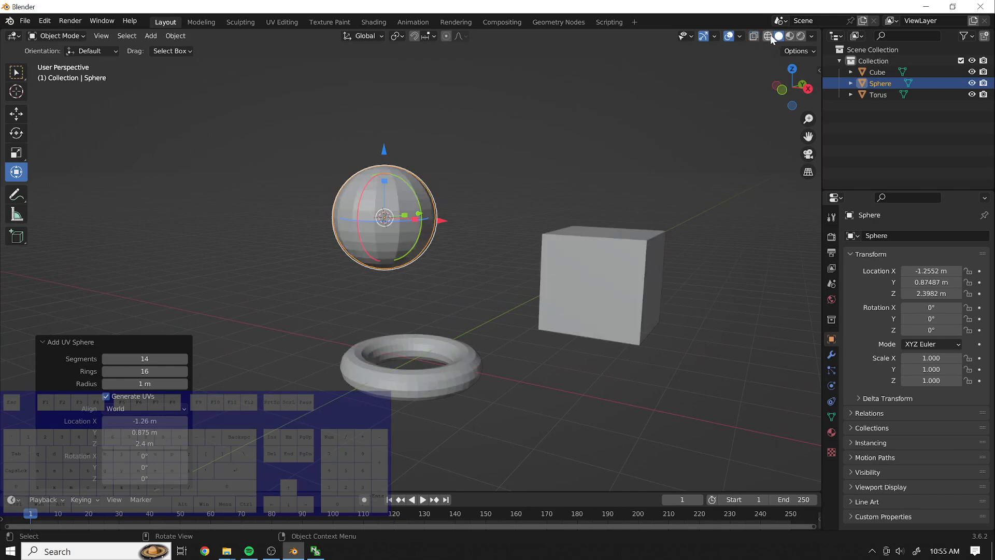
pyautogui.click(770, 35)
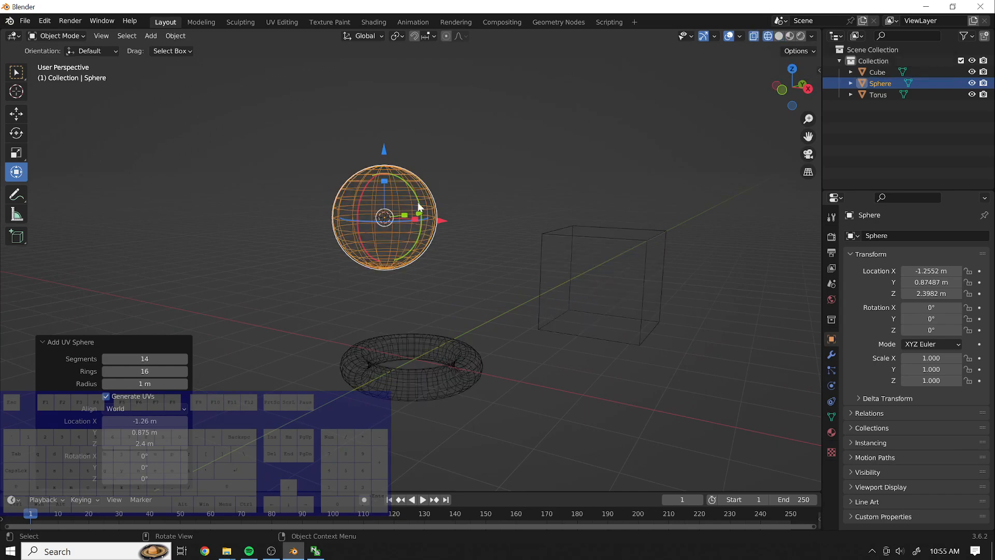
# Compare the objects in the wireframe, solid, material preview and rendered viewport shading modes.
pyautogui.moveTo(418, 201)
pyautogui.mouseDown(button='middle')
pyautogui.moveTo(462, 172)
pyautogui.moveTo(455, 262)
pyautogui.moveTo(466, 156)
pyautogui.moveTo(462, 167)
pyautogui.moveTo(477, 161)
pyautogui.mouseUp(button='middle')
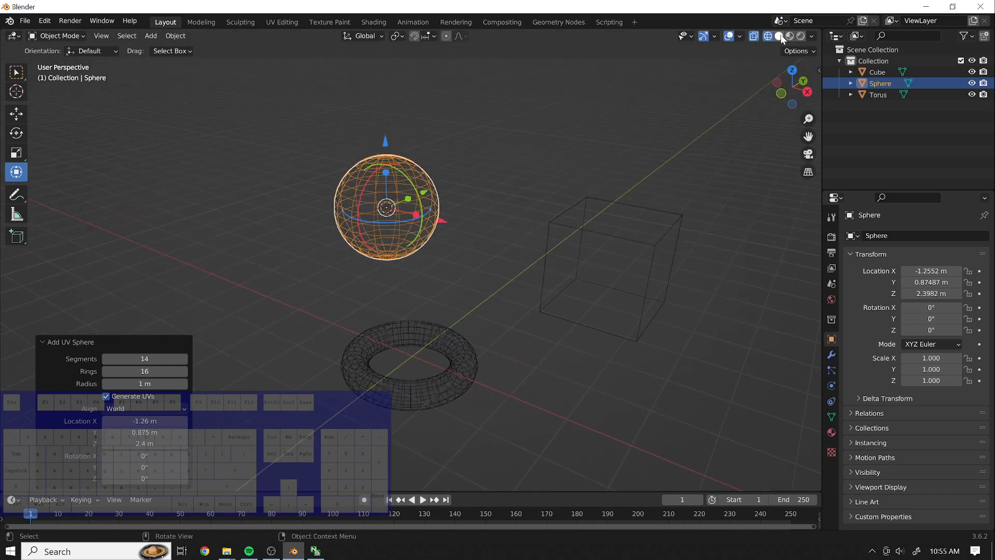
pyautogui.click(780, 35)
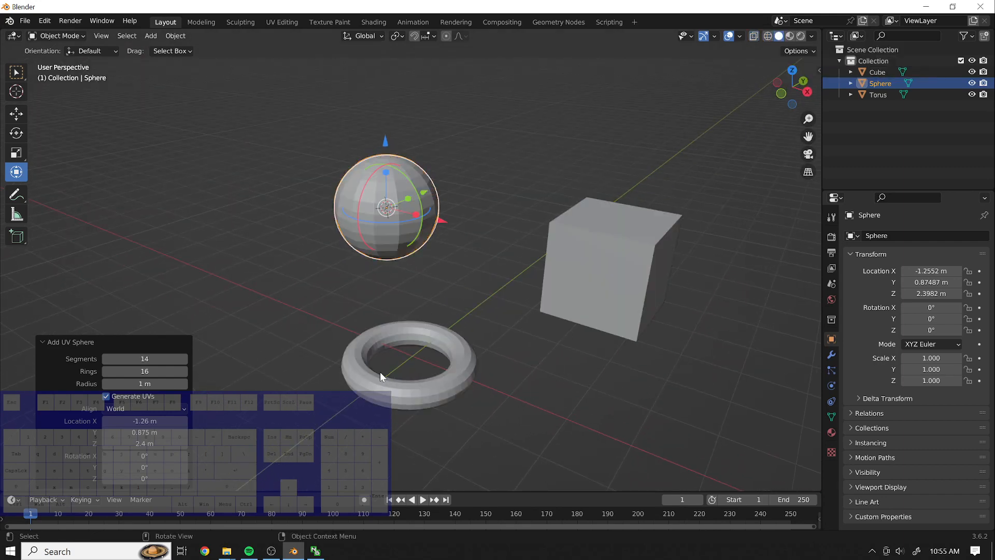
pyautogui.moveTo(574, 154); pyautogui.dragTo(698, 117, button='middle')
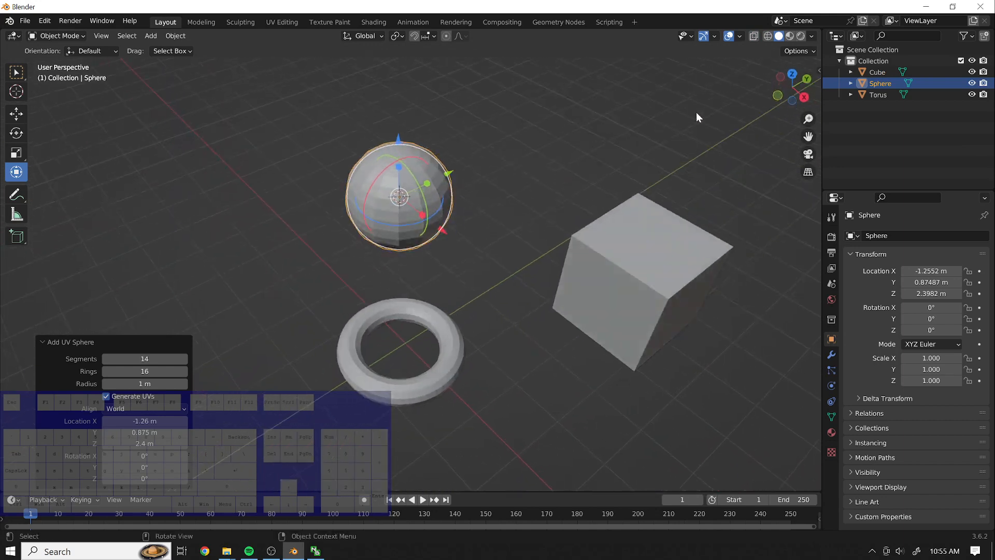
pyautogui.click(788, 36)
pyautogui.moveTo(486, 182)
pyautogui.mouseDown(button='middle')
pyautogui.moveTo(641, 115)
pyautogui.moveTo(556, 149)
pyautogui.moveTo(474, 161)
pyautogui.moveTo(471, 83)
pyautogui.moveTo(471, 182)
pyautogui.moveTo(498, 165)
pyautogui.mouseUp(button='middle')
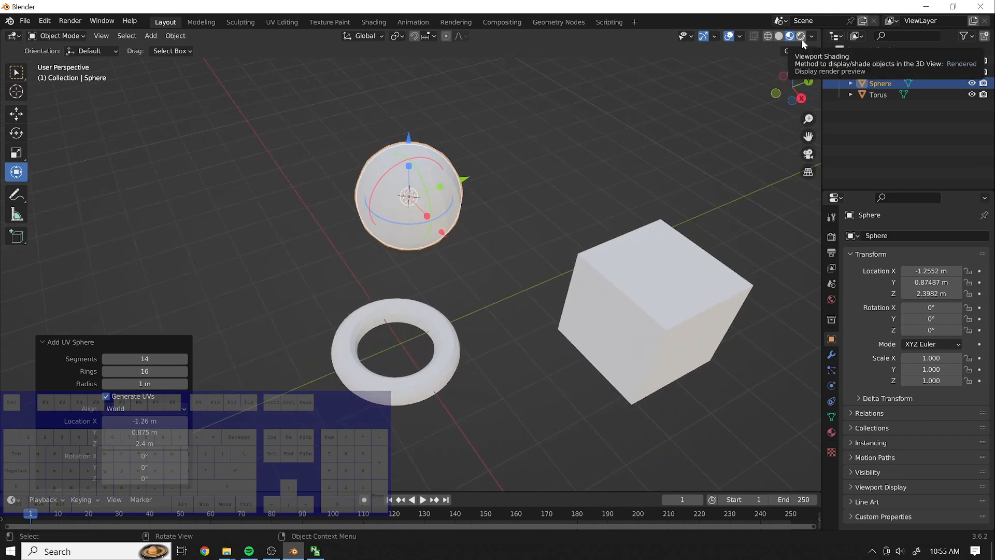
pyautogui.click(802, 39)
pyautogui.moveTo(382, 249)
pyautogui.mouseDown(button='middle')
pyautogui.moveTo(508, 172)
pyautogui.moveTo(407, 217)
pyautogui.moveTo(440, 216)
pyautogui.moveTo(165, 170)
pyautogui.mouseUp(button='middle')
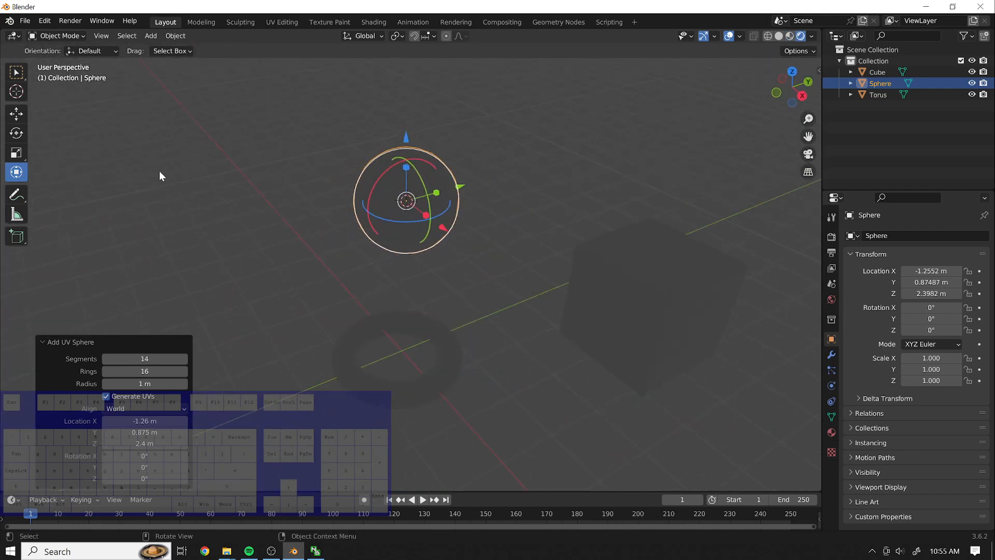
# Place the 3D cursor in the empty space beyond the sphere, away from the cube, and add a Sun light there.
pyautogui.press('shift')
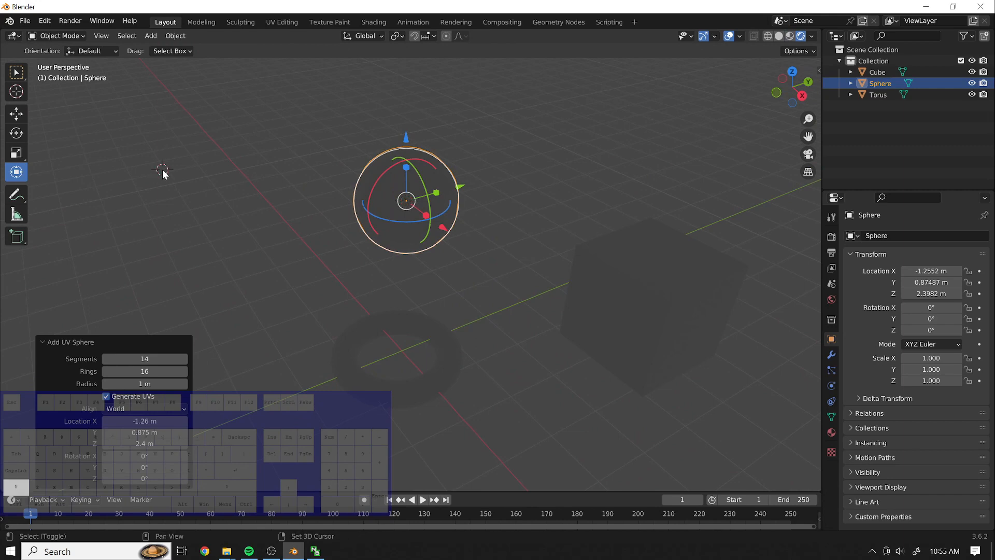
pyautogui.hotkey('ctrl', 'a')
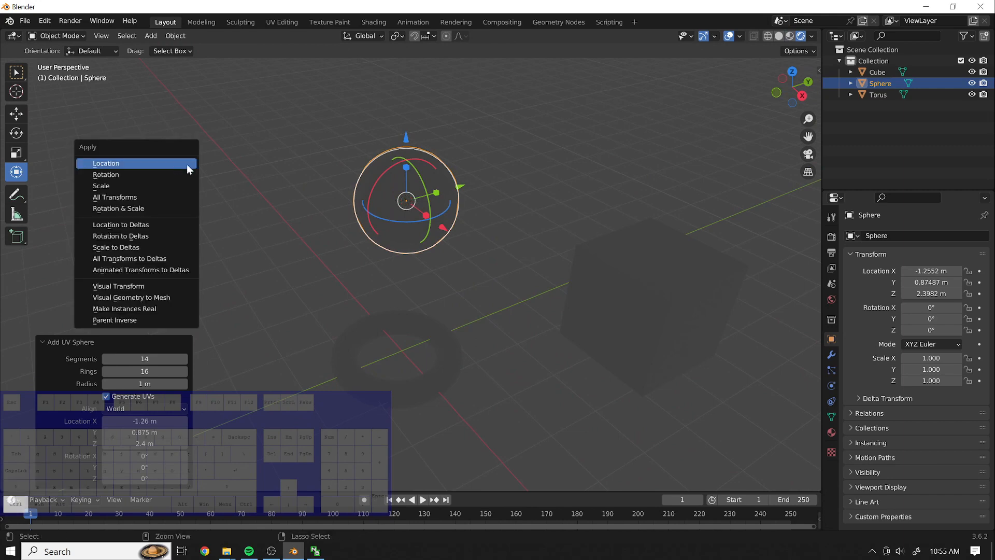
pyautogui.press('Escape')
pyautogui.hotkey('shift', 'a')
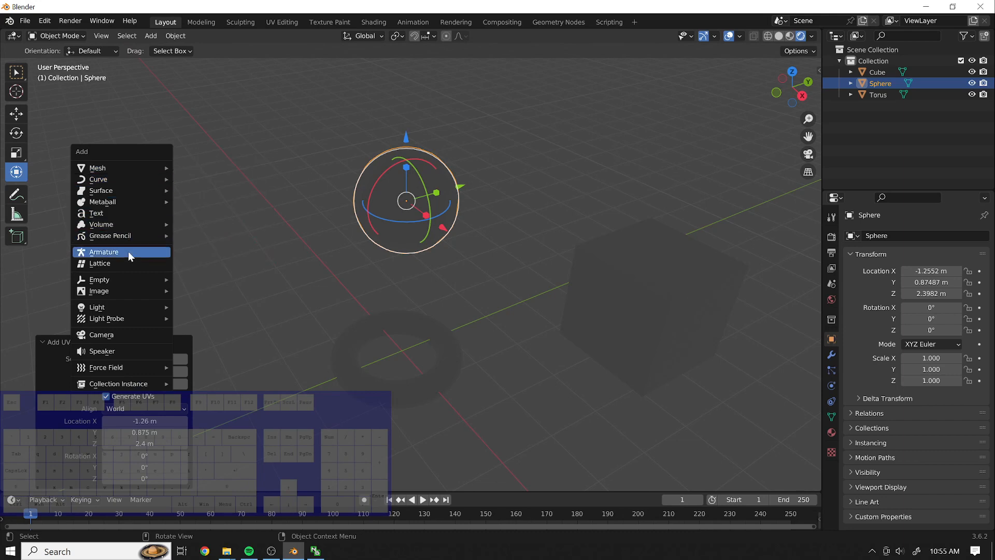
pyautogui.moveTo(131, 307)
pyautogui.click(202, 319)
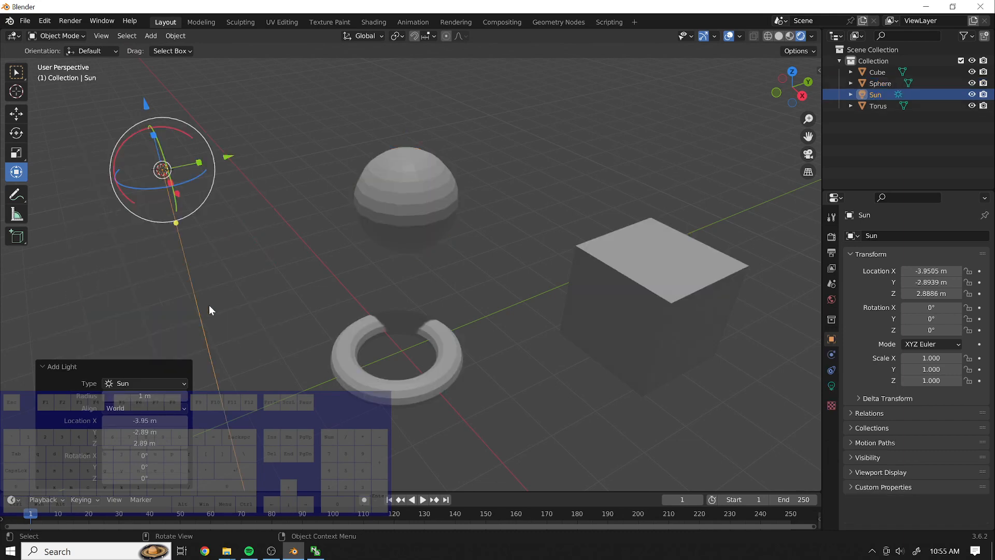
# Move the sun light freely to above the cube, then lower it about 5.58 m along the Z axis.
pyautogui.moveTo(210, 305); pyautogui.dragTo(215, 238, button='middle')
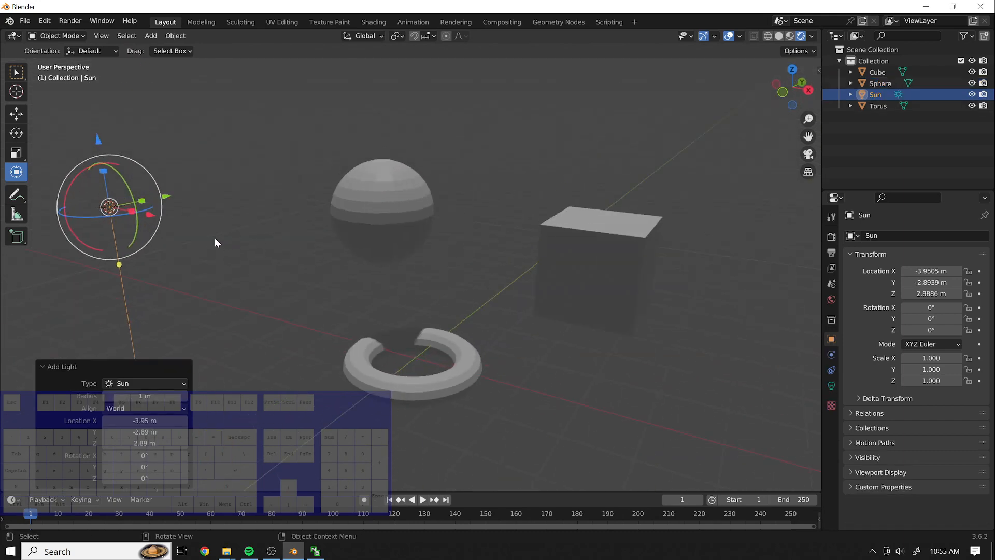
pyautogui.press('g')
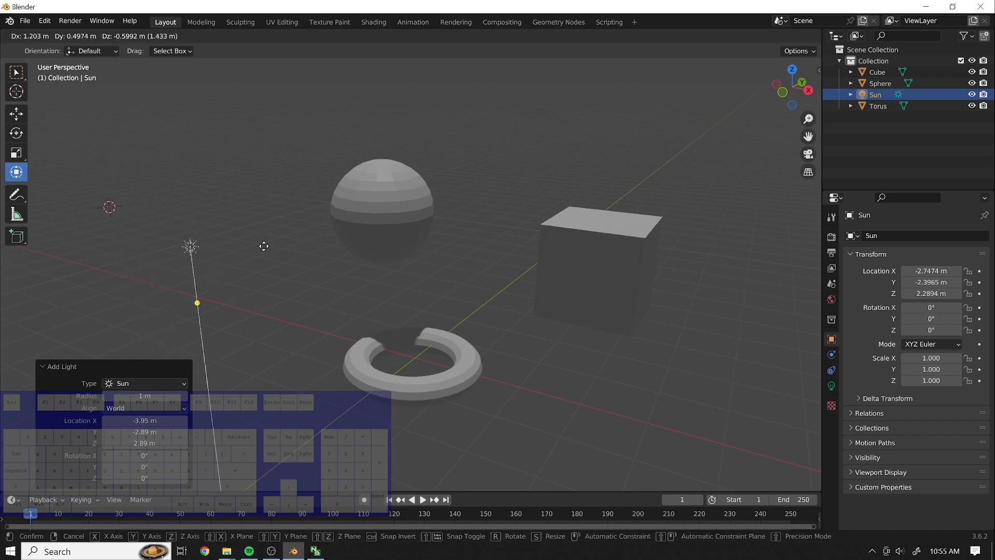
pyautogui.click(526, 282)
pyautogui.press('g')
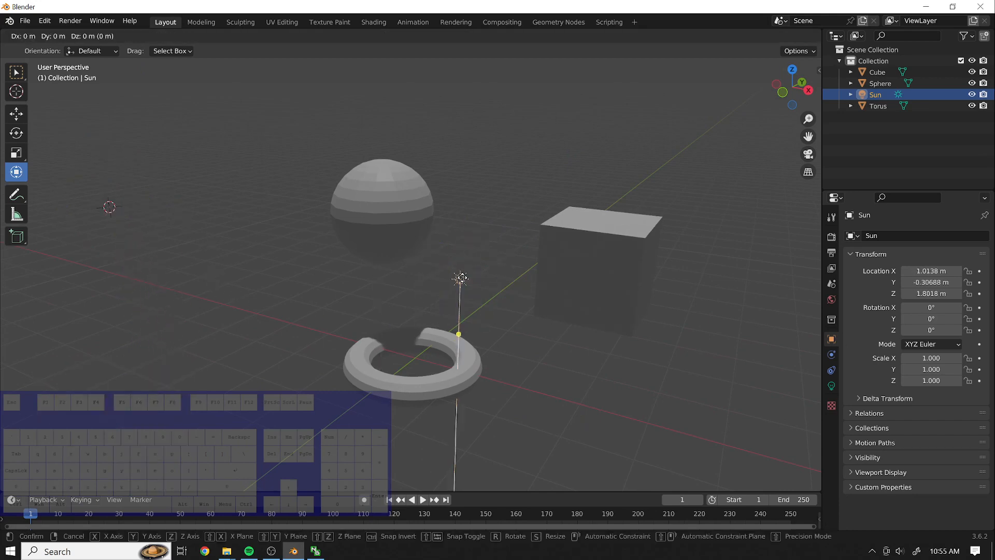
pyautogui.click(562, 114)
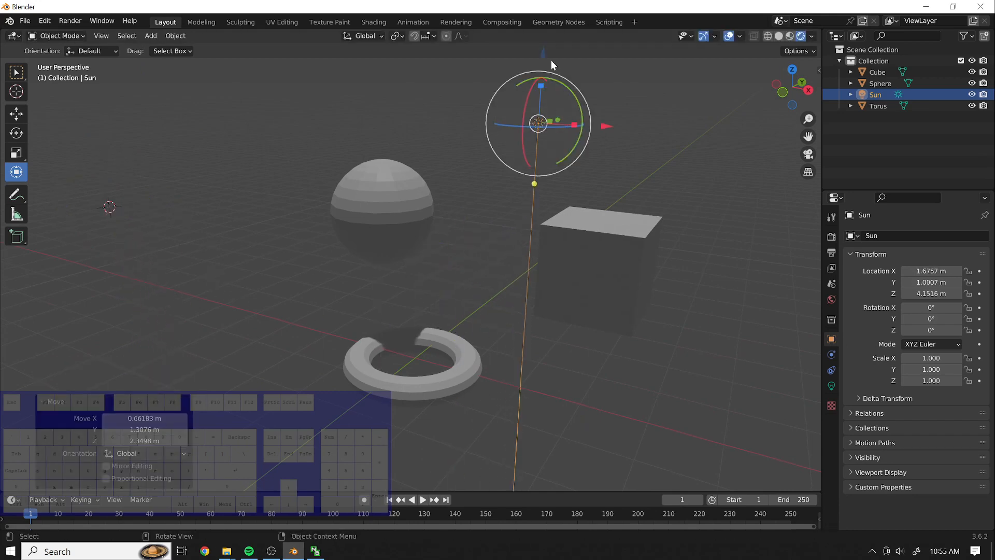
pyautogui.press('g')
pyautogui.press('z')
pyautogui.click(543, 362)
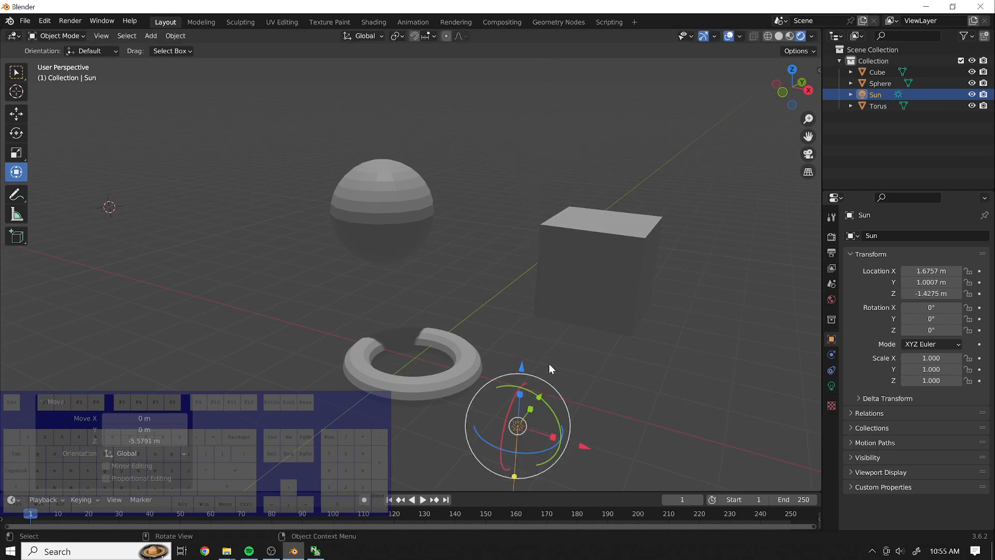
# Move the sun light into the open space beside the cube and tilt its beam to about 20° around Y.
pyautogui.moveTo(549, 362); pyautogui.dragTo(671, 334, button='middle')
pyautogui.press('g')
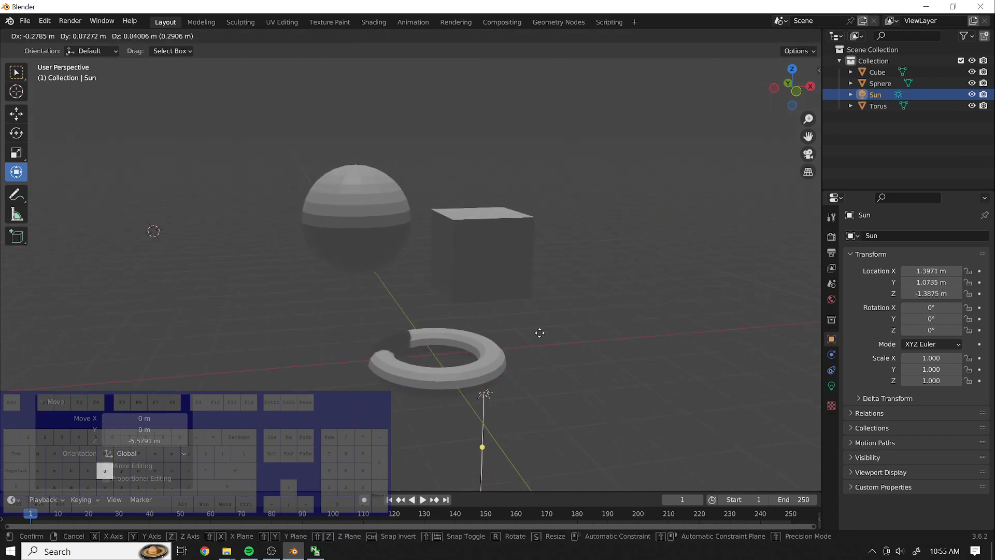
pyautogui.click(705, 165)
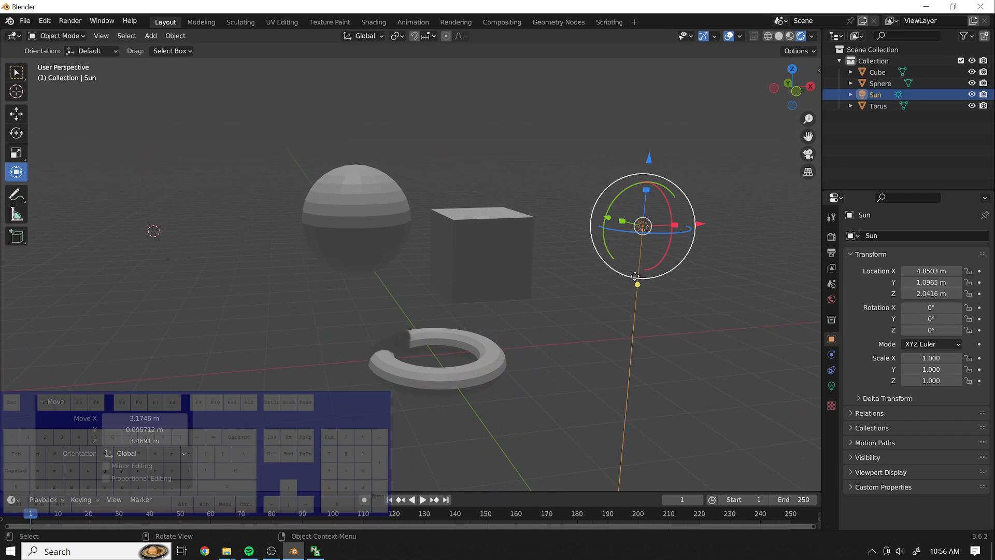
pyautogui.moveTo(638, 285); pyautogui.dragTo(611, 290)
# Move the sun light to the opposite side, beside the sphere, and aim its direction handle upward toward the sphere.
pyautogui.press('g')
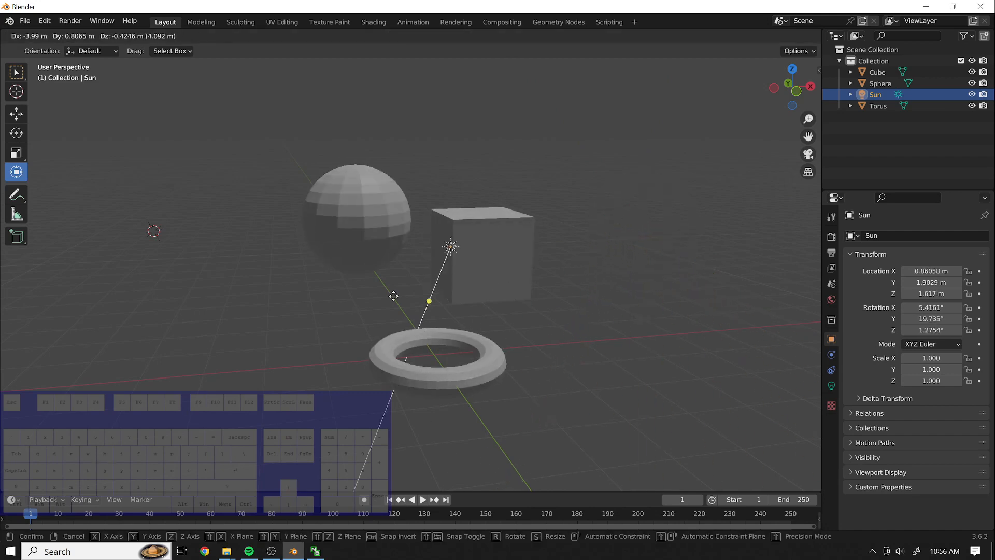
pyautogui.click(154, 285)
pyautogui.moveTo(183, 284)
pyautogui.mouseDown()
pyautogui.moveTo(191, 295)
pyautogui.moveTo(260, 260)
pyautogui.moveTo(276, 207)
pyautogui.moveTo(240, 177)
pyautogui.moveTo(204, 173)
pyautogui.moveTo(256, 186)
pyautogui.moveTo(247, 207)
pyautogui.moveTo(230, 200)
pyautogui.moveTo(231, 184)
pyautogui.mouseUp()
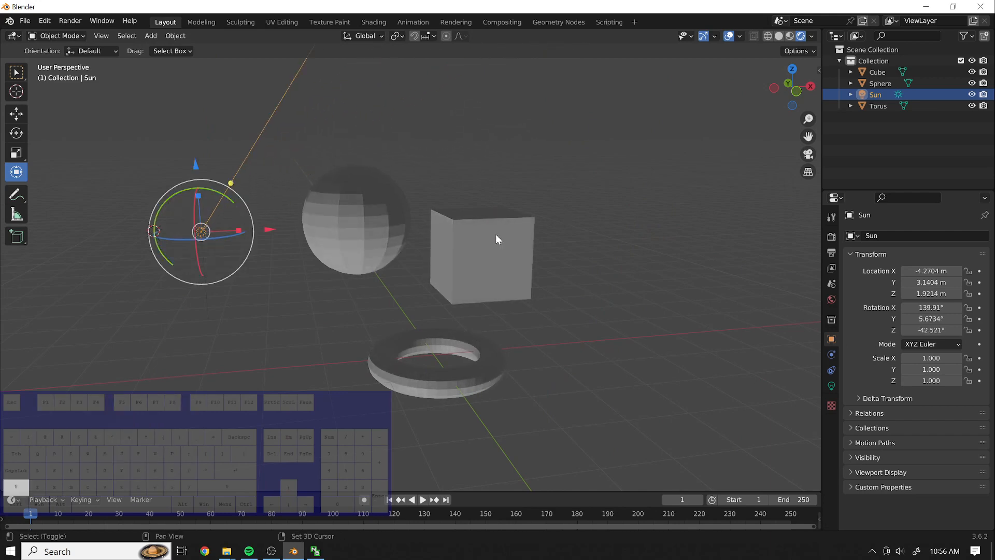
# Add a Point light at the 3D cursor and move it to above the cube.
pyautogui.hotkey('shift', 'a')
pyautogui.moveTo(463, 241)
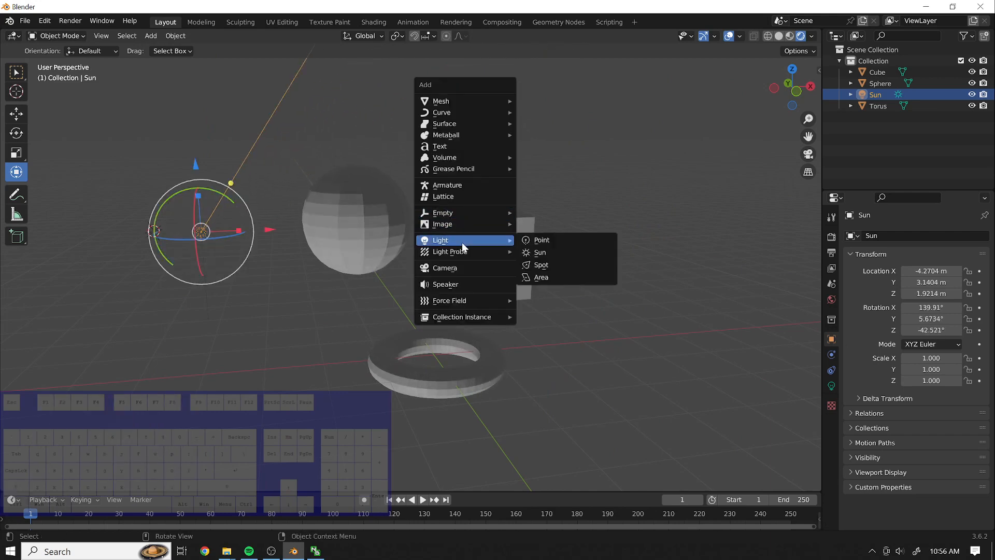
pyautogui.click(562, 242)
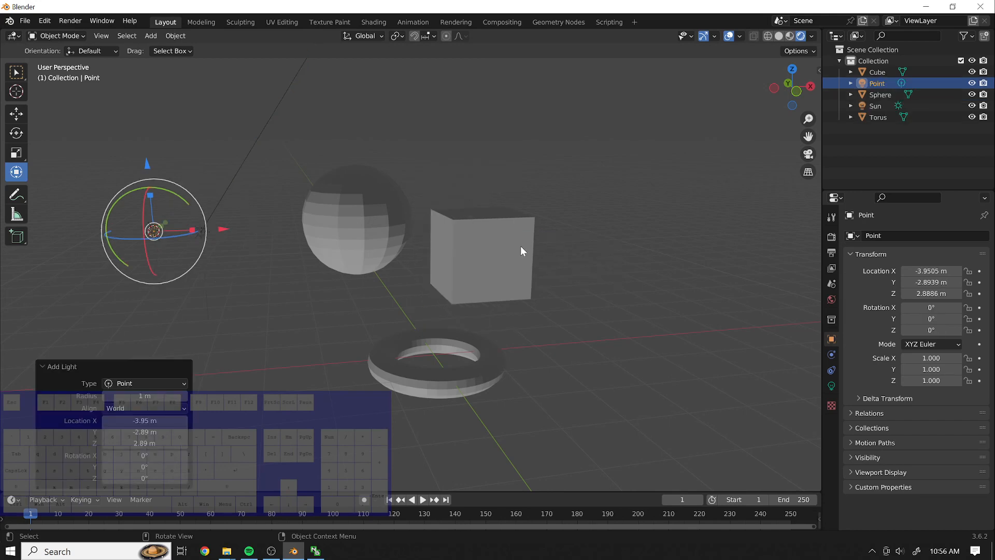
pyautogui.press('g')
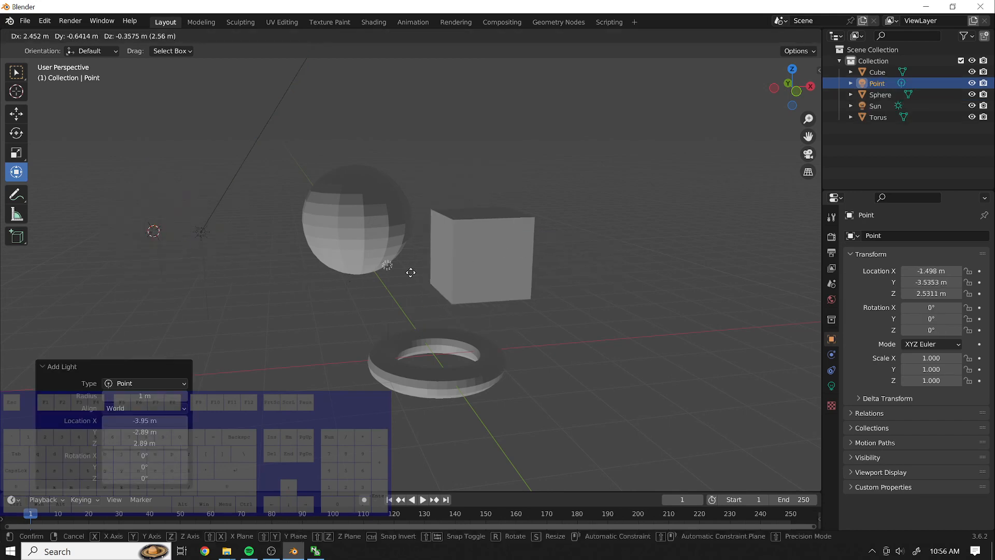
pyautogui.click(539, 161)
# Delete the sun light and lower the point light about 1.92 m to beside the torus.
pyautogui.click(205, 233)
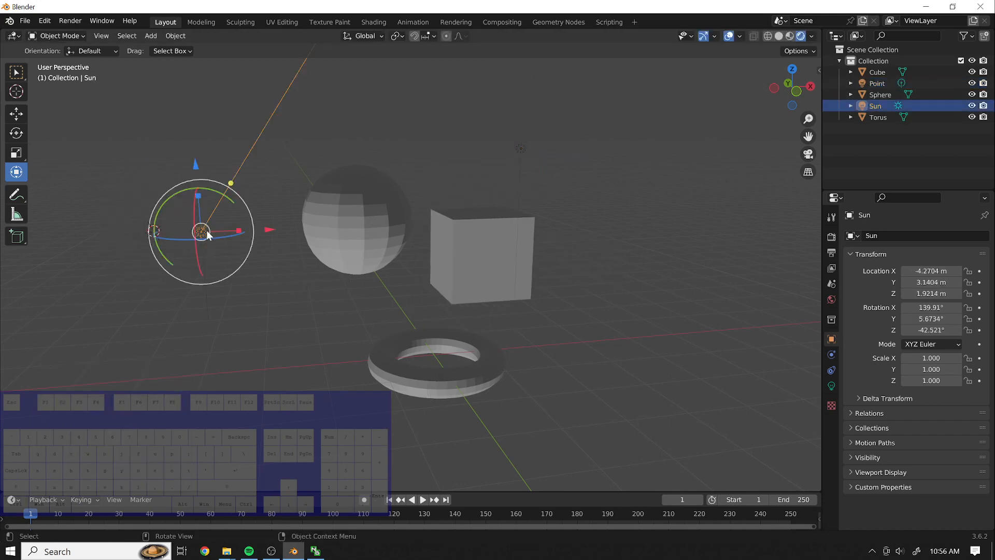
pyautogui.press('Delete')
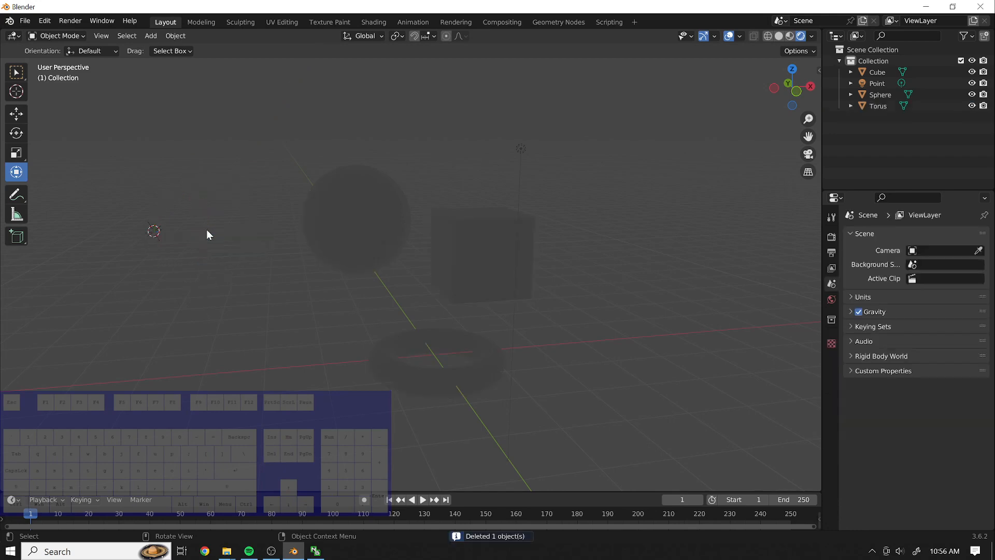
pyautogui.click(524, 151)
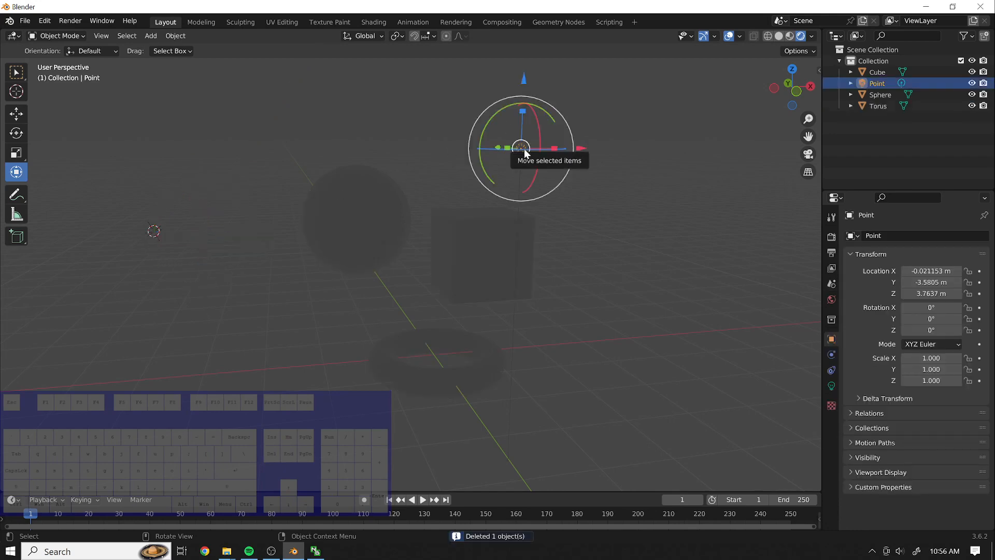
pyautogui.moveTo(521, 151); pyautogui.dragTo(548, 335)
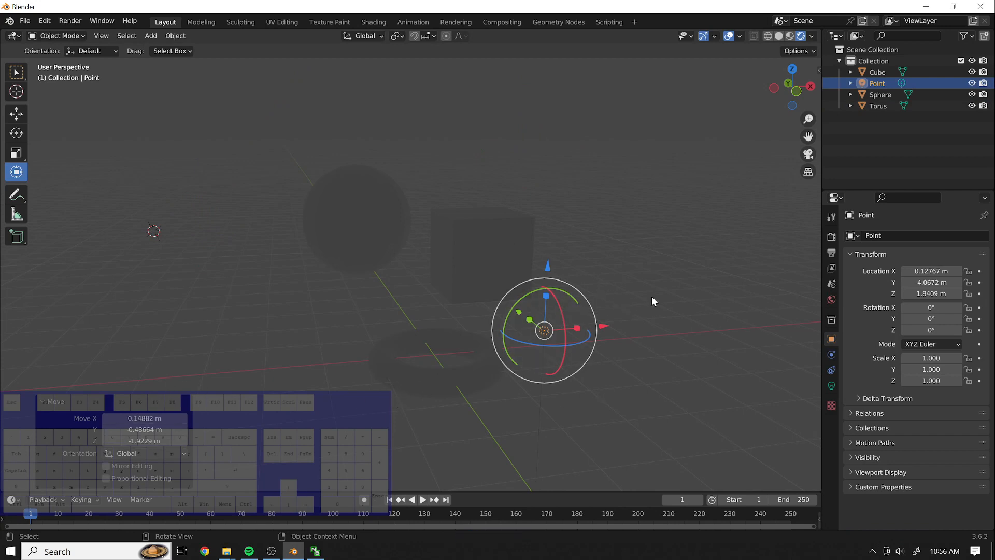
# Delete the point light and switch the viewport shading to wireframe.
pyautogui.press('Delete')
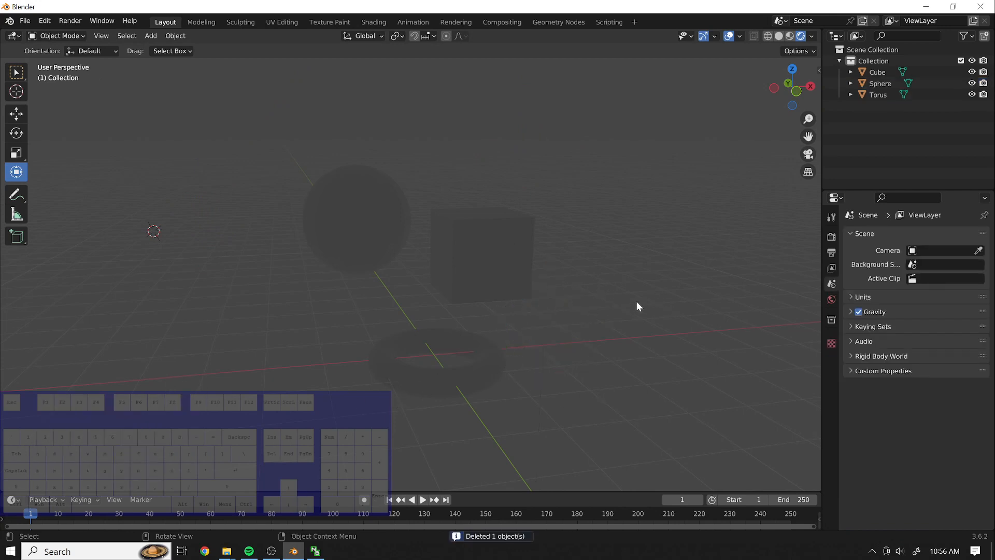
pyautogui.click(768, 36)
pyautogui.moveTo(630, 168)
pyautogui.mouseDown(button='middle')
pyautogui.moveTo(558, 259)
pyautogui.moveTo(448, 225)
pyautogui.moveTo(490, 215)
pyautogui.mouseUp(button='middle')
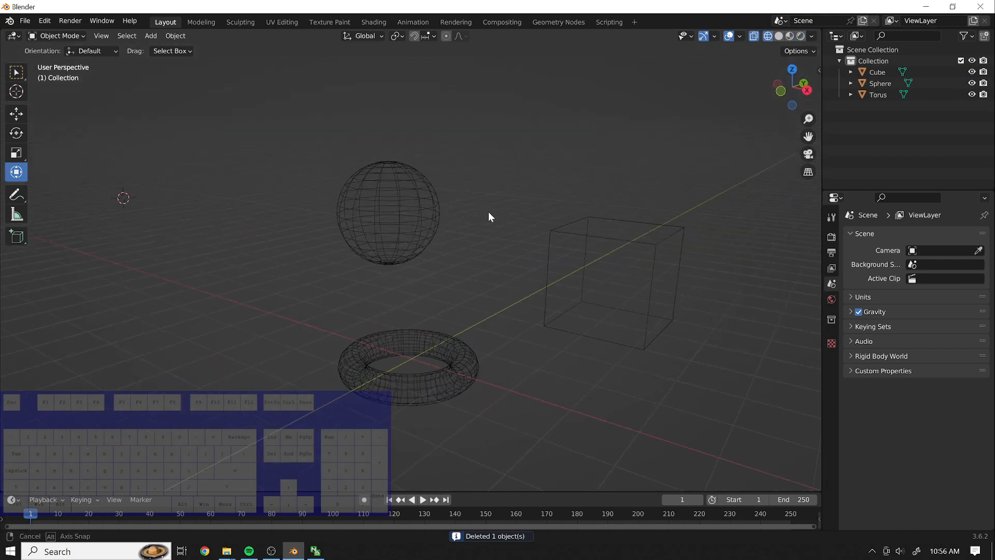
# Undo the light edits and earlier additions until only the torus remains, and redo until the cube and sphere are restored.
pyautogui.click(419, 194)
pyautogui.hotkey('ctrl', 'z')
pyautogui.hotkey('ctrl', 'z')
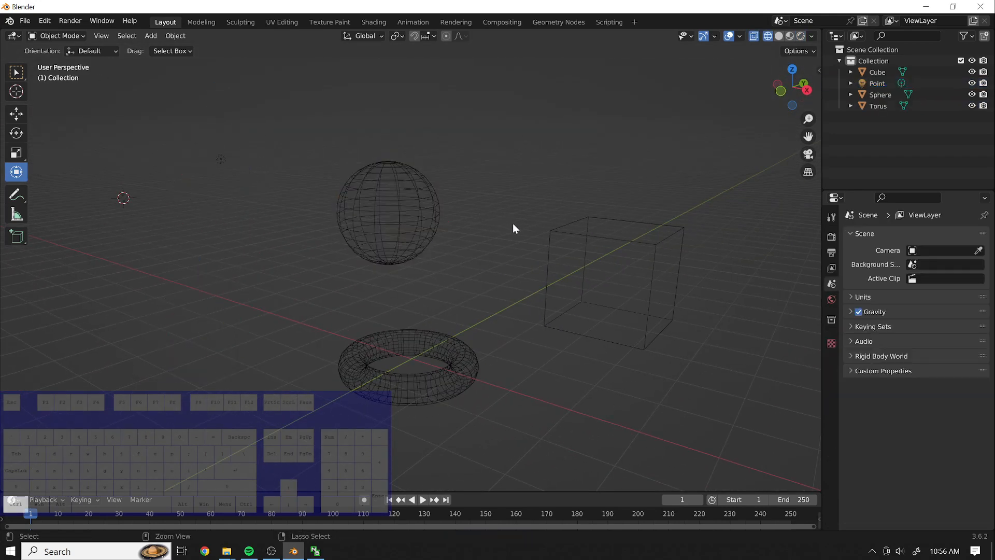
pyautogui.hotkey('ctrl', 'z')
pyautogui.hotkey('ctrl', 'z')
pyautogui.hotkey('ctrl', 'z')
pyautogui.hotkey('ctrl', 'z')
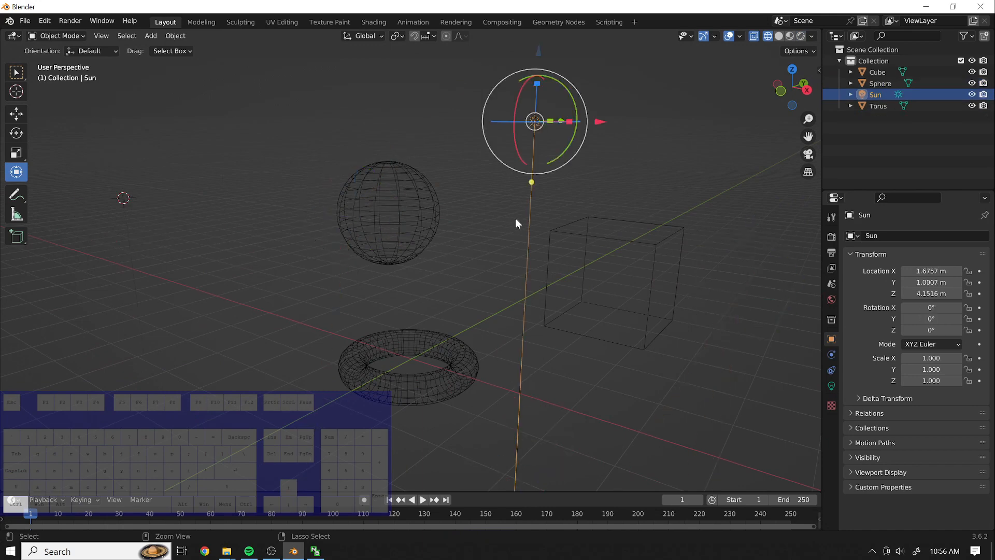
pyautogui.hotkey('ctrl', 'z')
pyautogui.hotkey('ctrl', 'z')
pyautogui.hotkey('ctrl', 'z')
pyautogui.hotkey('ctrl', 'z')
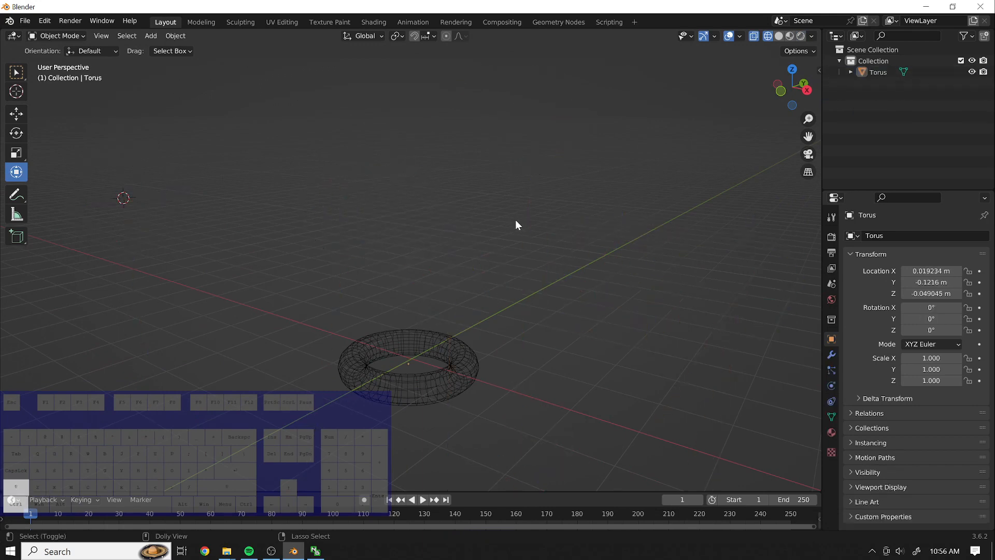
pyautogui.hotkey('ctrl', 'shift', 'z')
pyautogui.hotkey('ctrl', 'shift', 'z')
# Delete the UV sphere above the torus.
pyautogui.click(492, 249)
pyautogui.click(373, 235)
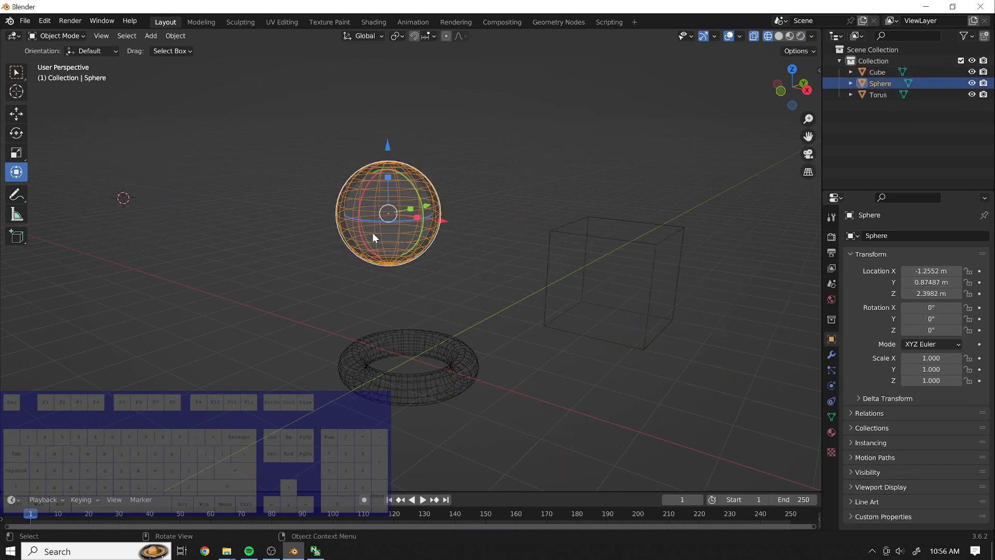
pyautogui.press('Delete')
# Add a new UV sphere at the 3D cursor.
pyautogui.moveTo(502, 210); pyautogui.dragTo(404, 145, button='middle')
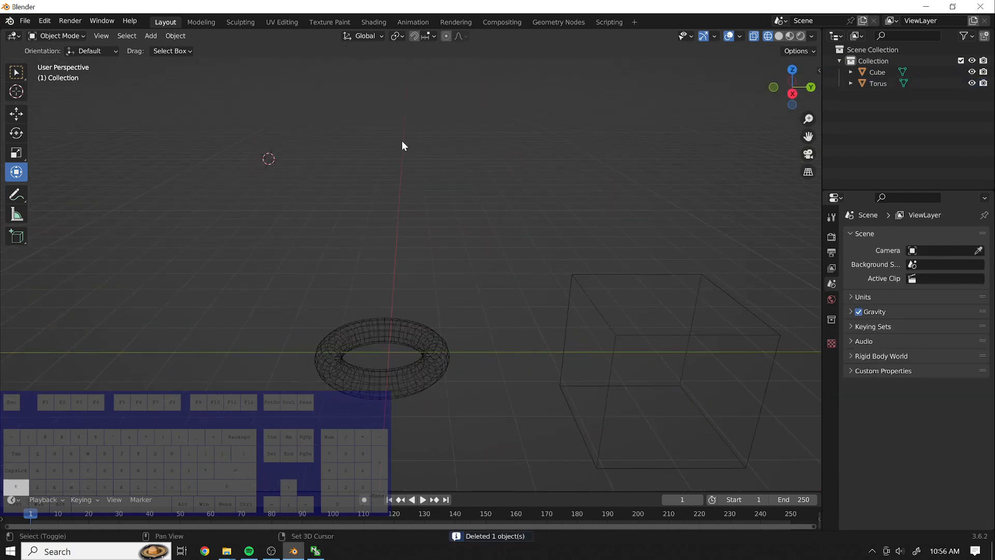
pyautogui.hotkey('shift', 'a')
pyautogui.moveTo(391, 42)
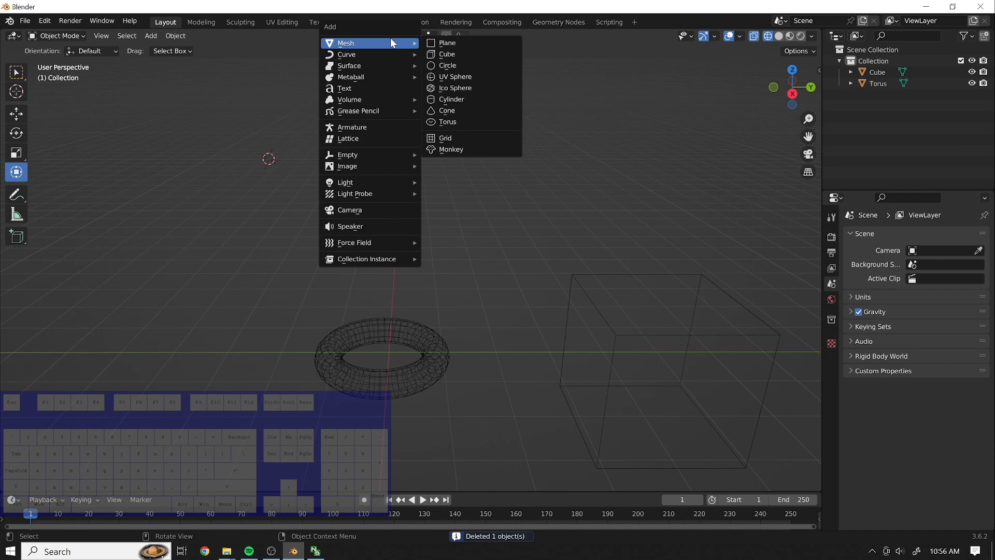
pyautogui.click(465, 77)
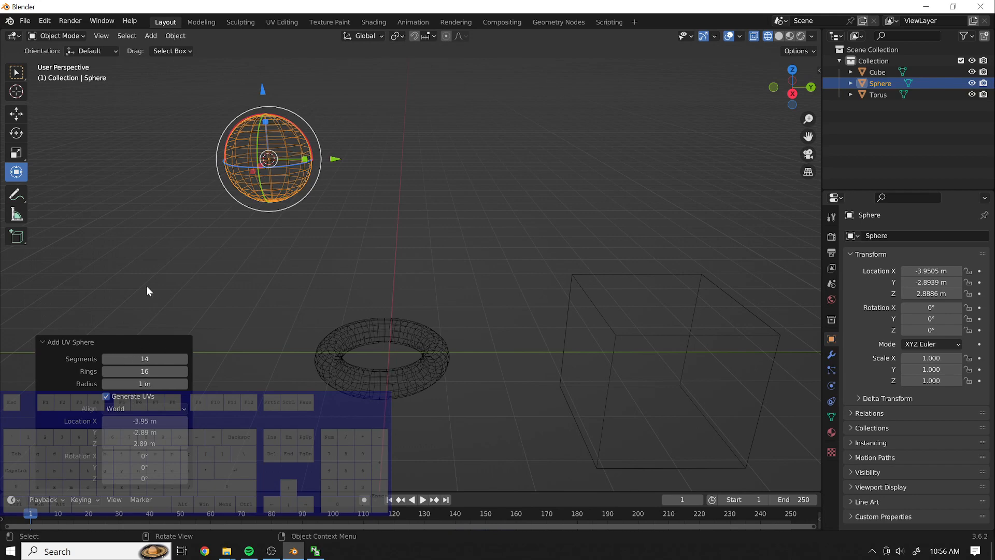
# Reduce the new UV sphere's segments to 12.
pyautogui.click(105, 362)
pyautogui.click(105, 361)
pyautogui.click(105, 361)
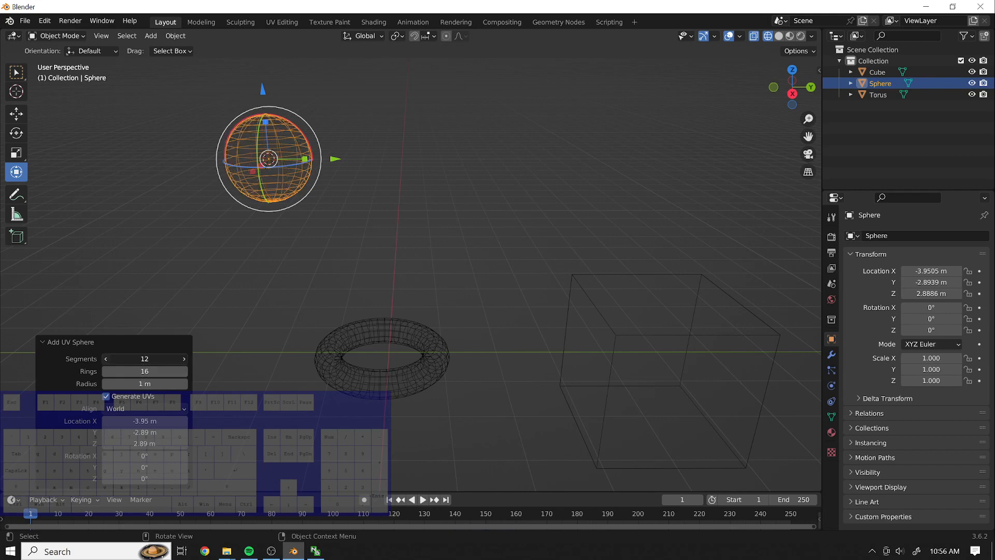
# Reduce the new UV sphere's segments to 6.
pyautogui.click(105, 362)
pyautogui.click(105, 362)
pyautogui.click(105, 361)
pyautogui.click(105, 361)
pyautogui.click(106, 362)
pyautogui.keyDown('shift'); pyautogui.moveTo(145, 216); pyautogui.dragTo(407, 343, button='middle'); pyautogui.keyUp('shift')
pyautogui.scroll(2, 415, 346)
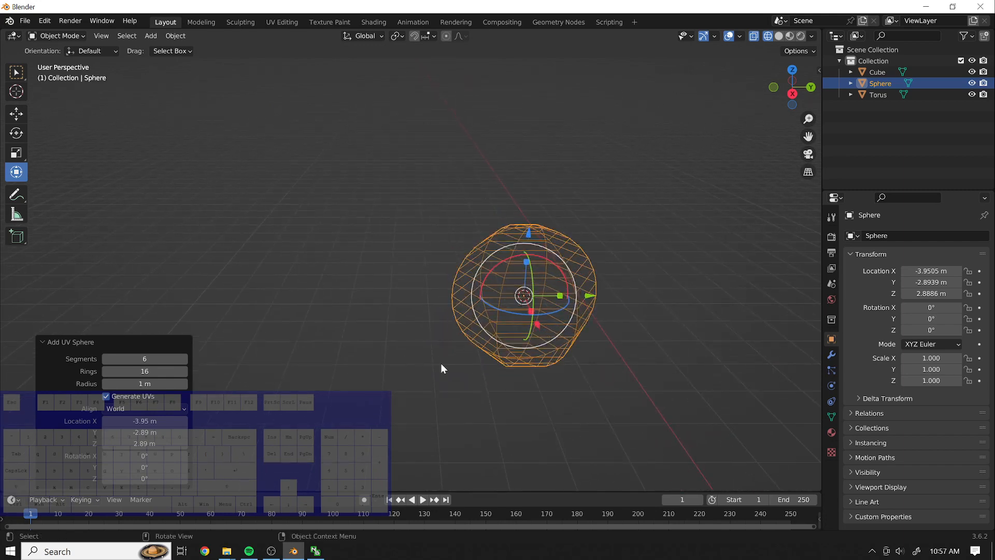
pyautogui.keyDown('shift'); pyautogui.moveTo(459, 382); pyautogui.dragTo(302, 333, button='middle'); pyautogui.keyUp('shift')
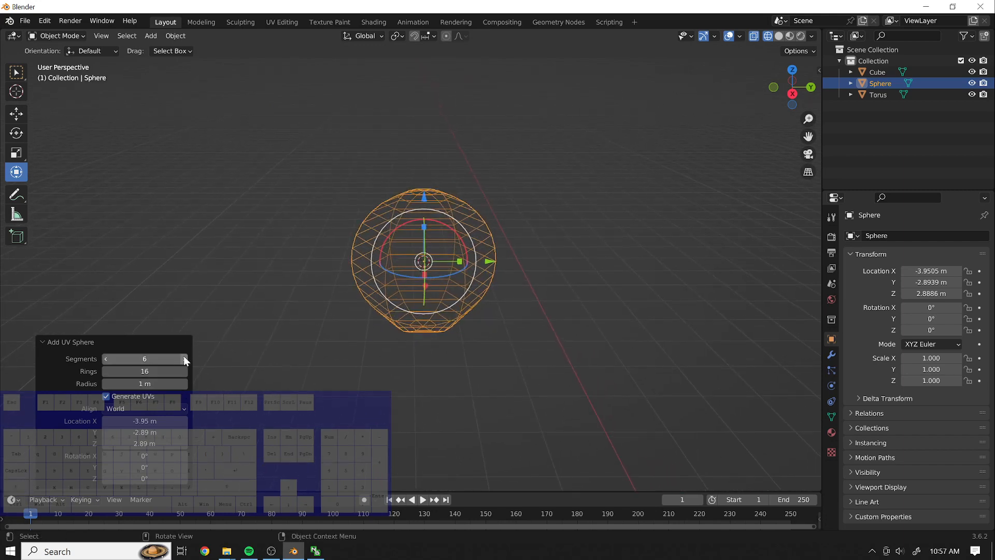
# Increase the UV sphere's segments to 92.
pyautogui.click(185, 359)
pyautogui.click(185, 359)
pyautogui.click(185, 359)
pyautogui.click(185, 359)
pyautogui.click(185, 358)
pyautogui.click(185, 359)
pyautogui.click(185, 359)
pyautogui.click(184, 358)
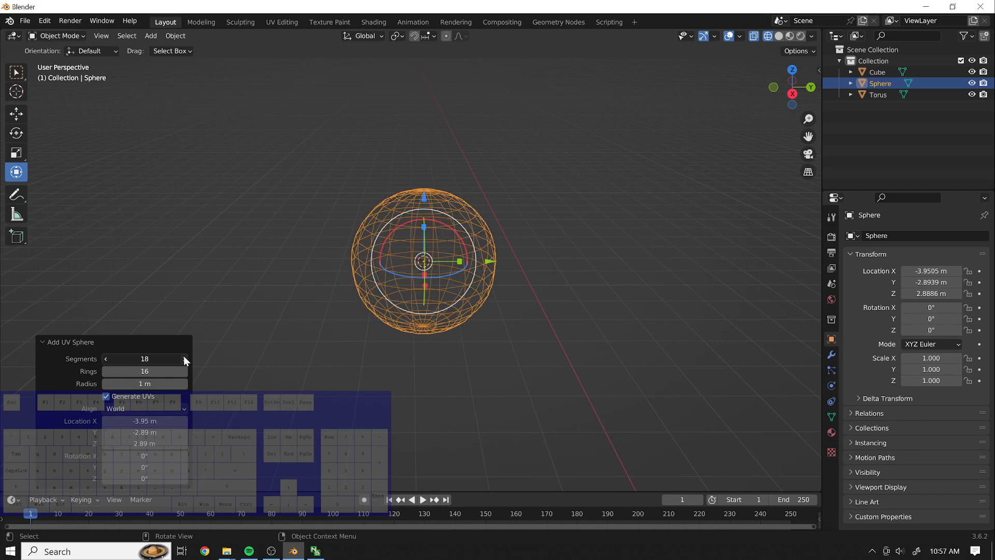
pyautogui.click(184, 358)
pyautogui.click(184, 358)
pyautogui.moveTo(184, 358)
pyautogui.mouseDown()
pyautogui.moveTo(267, 359)
pyautogui.moveTo(184, 356)
pyautogui.mouseUp()
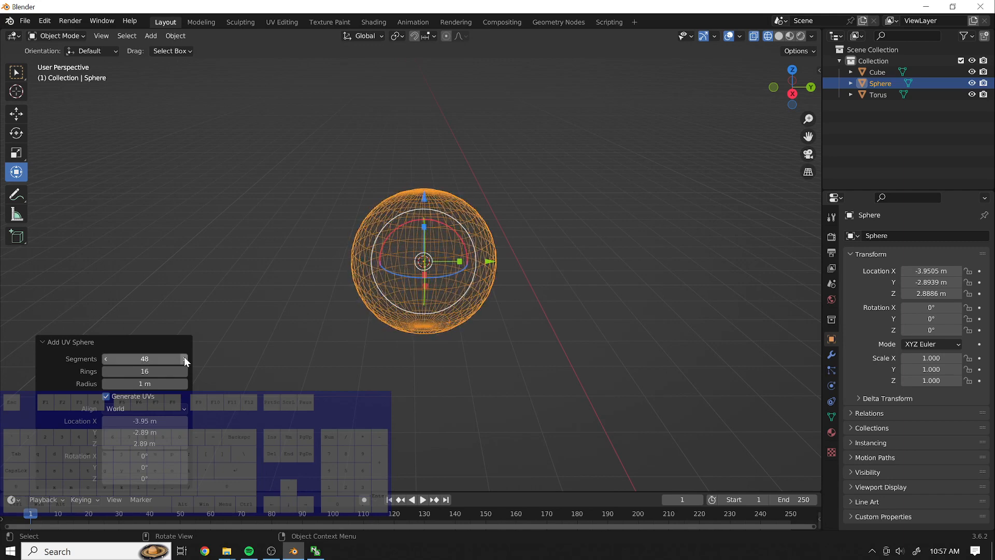
pyautogui.click(184, 358)
pyautogui.click(184, 359)
pyautogui.click(184, 359)
pyautogui.click(185, 359)
pyautogui.click(184, 359)
pyautogui.click(185, 359)
pyautogui.click(185, 359)
pyautogui.click(184, 359)
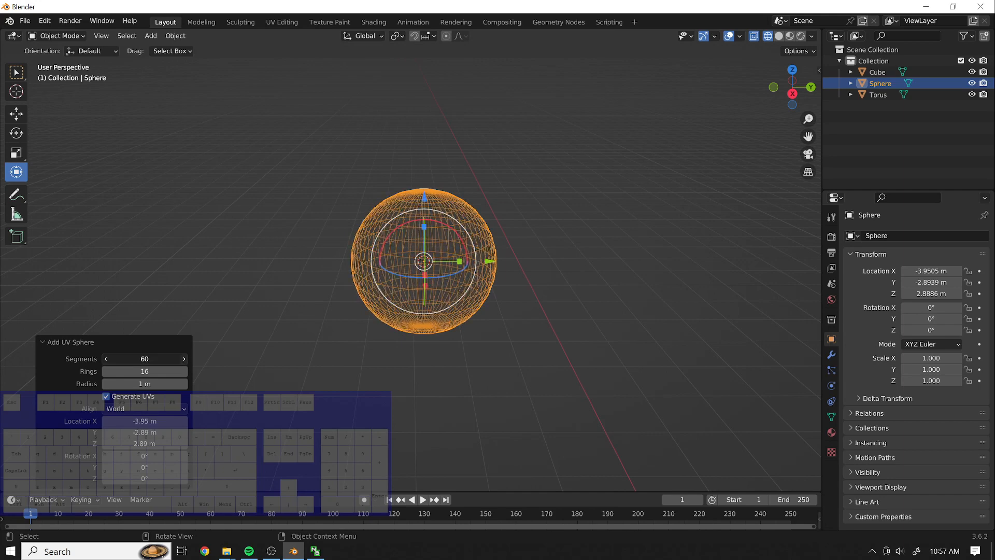
pyautogui.click(185, 359)
pyautogui.click(185, 359)
pyautogui.click(184, 359)
pyautogui.click(184, 359)
pyautogui.click(185, 359)
pyautogui.click(185, 359)
pyautogui.click(184, 359)
pyautogui.click(185, 358)
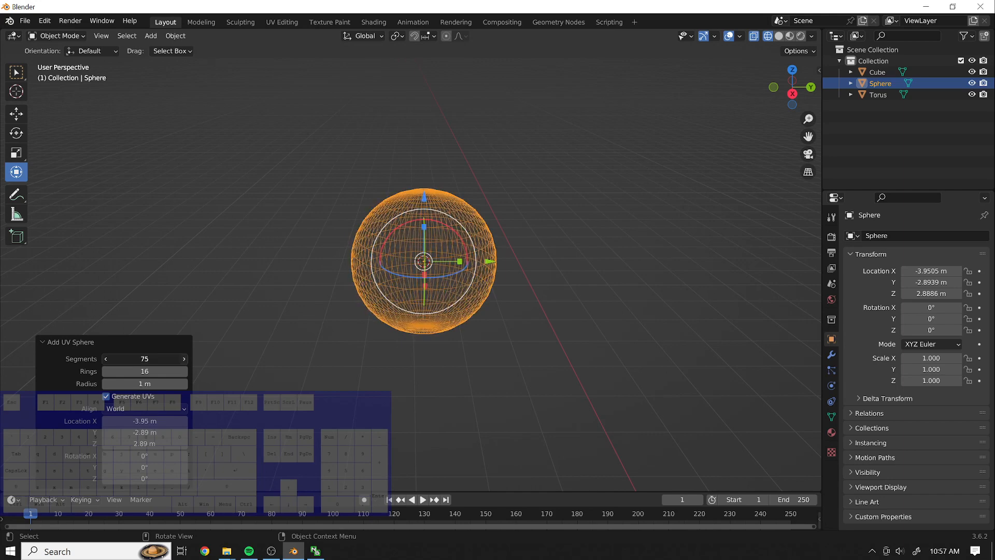
pyautogui.click(184, 358)
pyautogui.click(185, 359)
pyautogui.click(184, 359)
pyautogui.click(185, 359)
pyautogui.click(185, 359)
pyautogui.click(184, 358)
pyautogui.click(185, 359)
pyautogui.click(185, 358)
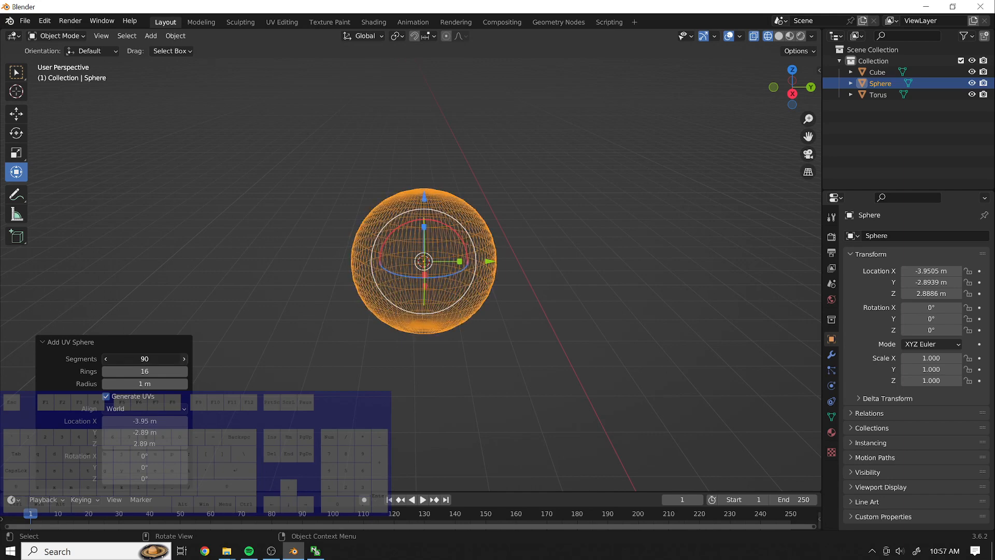
pyautogui.click(185, 359)
pyautogui.click(185, 358)
# Set the UV sphere's rings to 45 and its radius to 0.9 m.
pyautogui.moveTo(260, 325); pyautogui.dragTo(291, 351, button='middle')
pyautogui.click(144, 371)
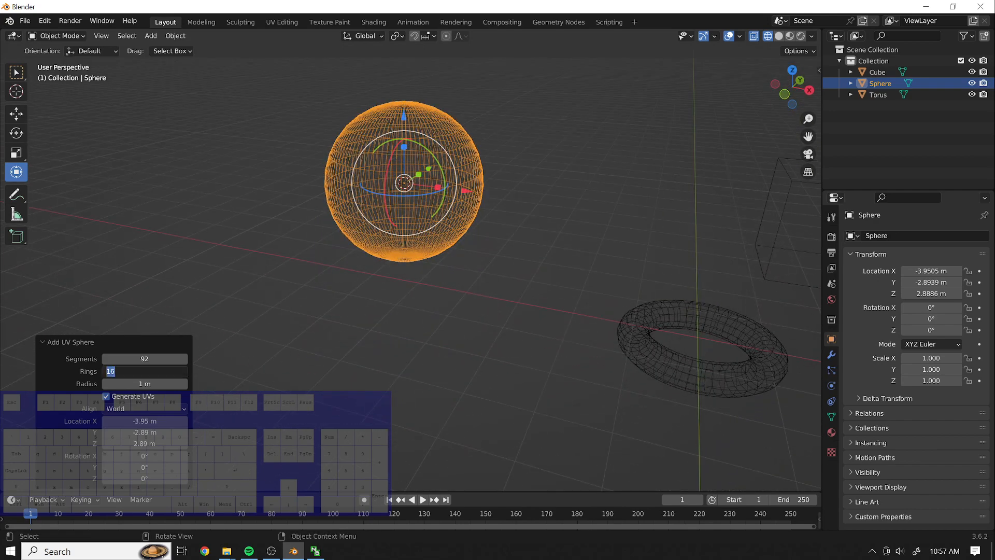
pyautogui.click(126, 358)
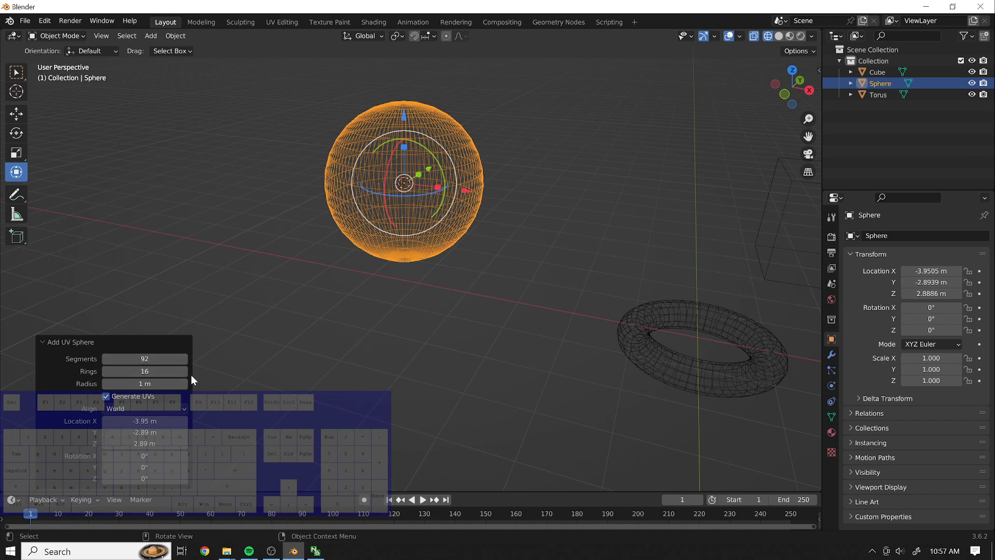
pyautogui.moveTo(184, 371); pyautogui.dragTo(290, 372)
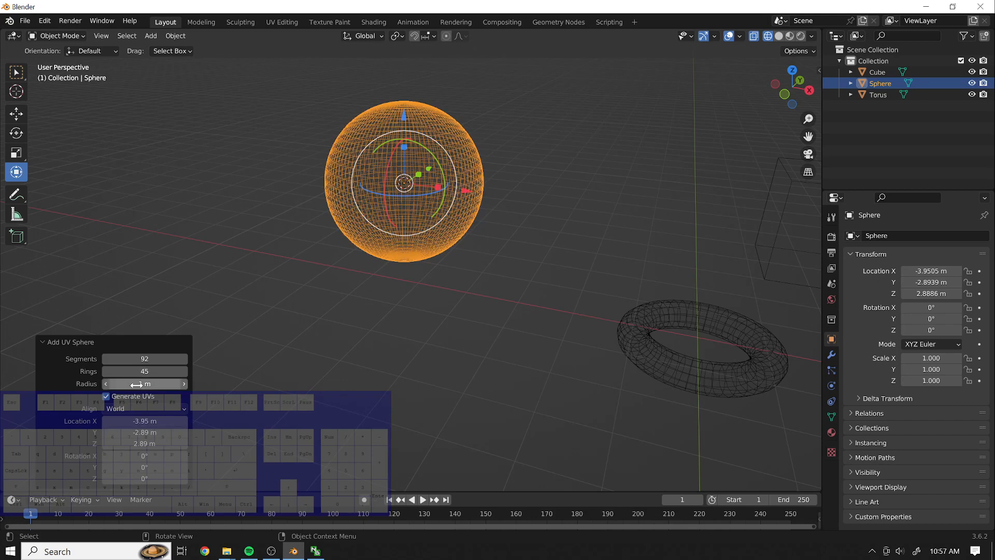
pyautogui.moveTo(136, 384)
pyautogui.mouseDown()
pyautogui.moveTo(402, 254)
pyautogui.moveTo(436, 263)
pyautogui.moveTo(397, 262)
pyautogui.moveTo(135, 388)
pyautogui.mouseUp()
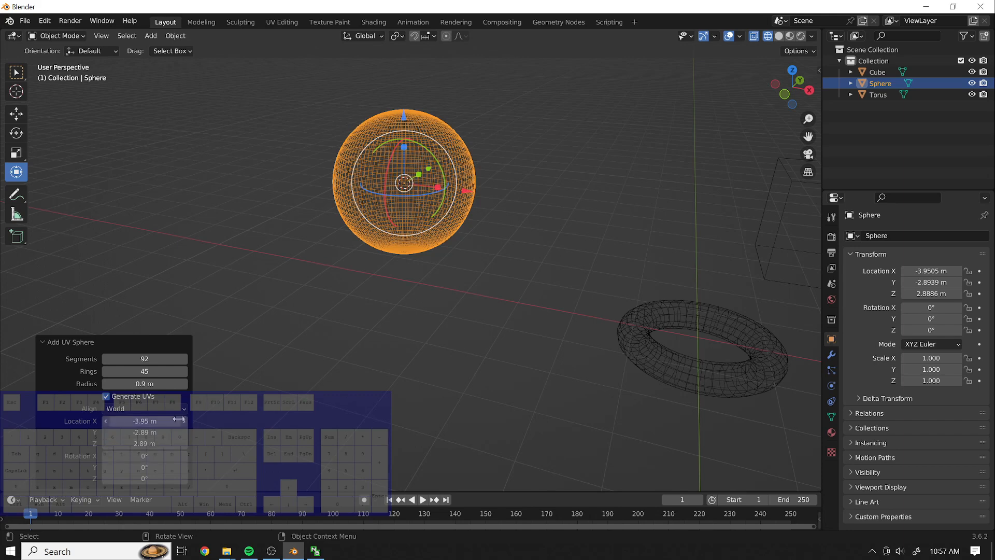
# Delete the adjusted UV sphere from the scene.
pyautogui.keyDown('shift'); pyautogui.moveTo(758, 320); pyautogui.dragTo(617, 336, button='middle'); pyautogui.keyUp('shift')
pyautogui.press('Delete')
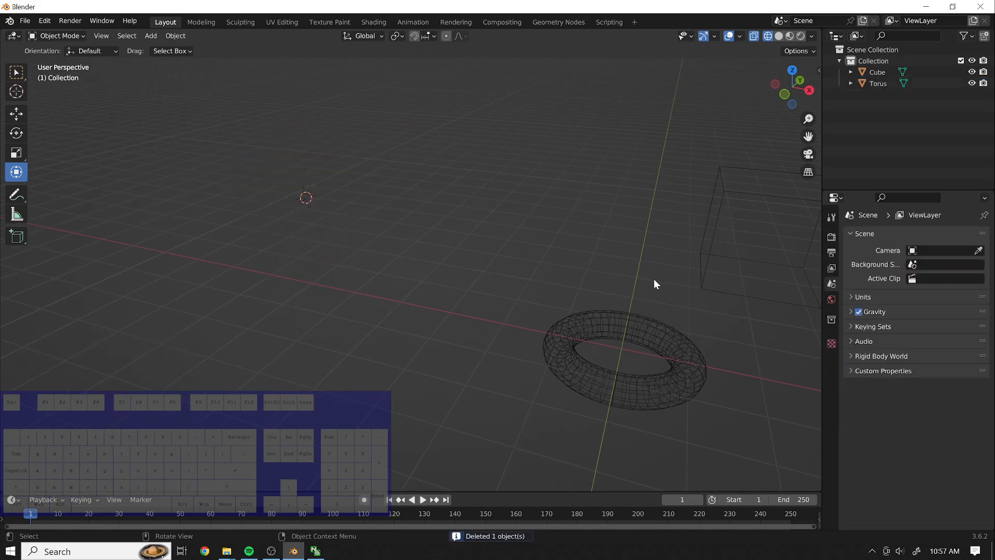
# Add a mesh cube at the 3D cursor and set its size to 2.33 m.
pyautogui.hotkey('shift', 'a')
pyautogui.moveTo(465, 180)
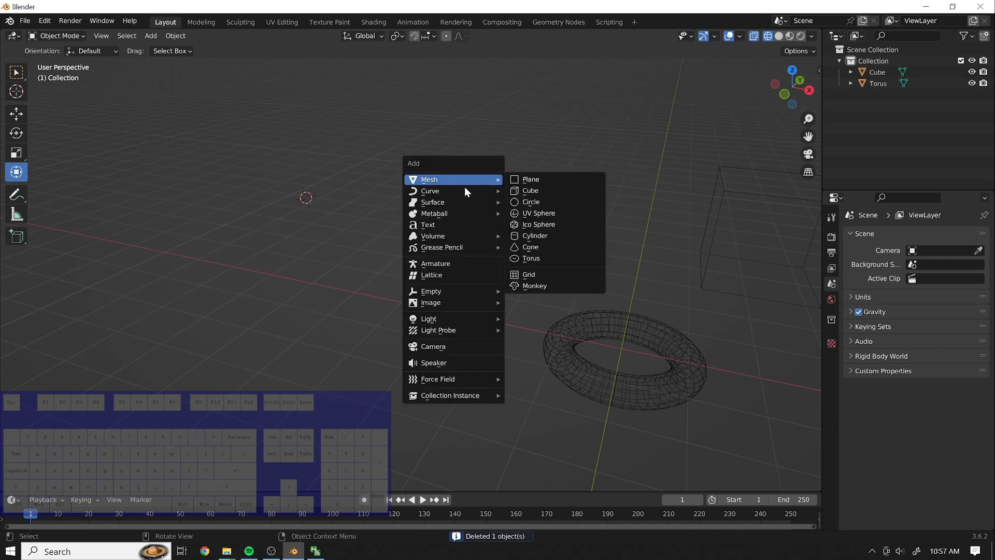
pyautogui.click(525, 193)
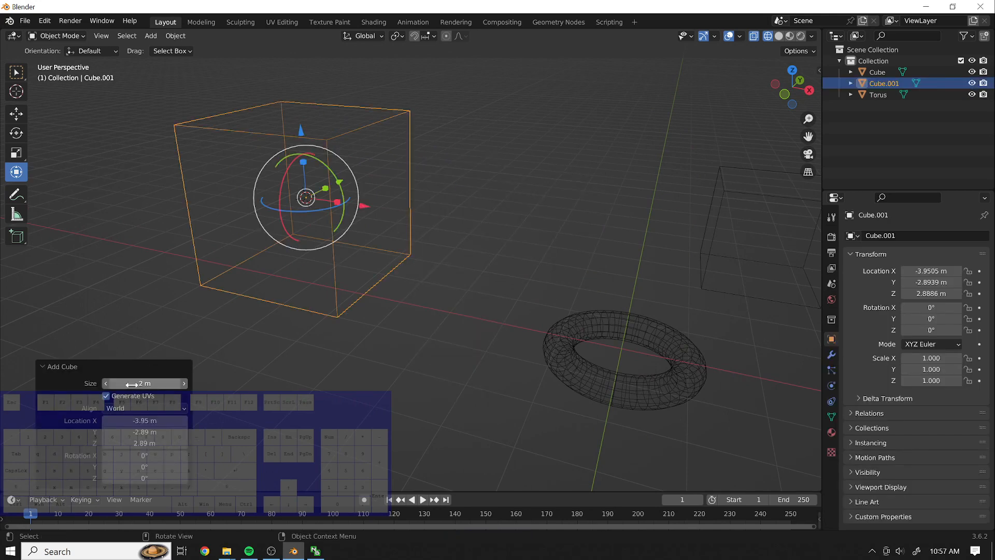
pyautogui.moveTo(137, 384); pyautogui.dragTo(405, 258)
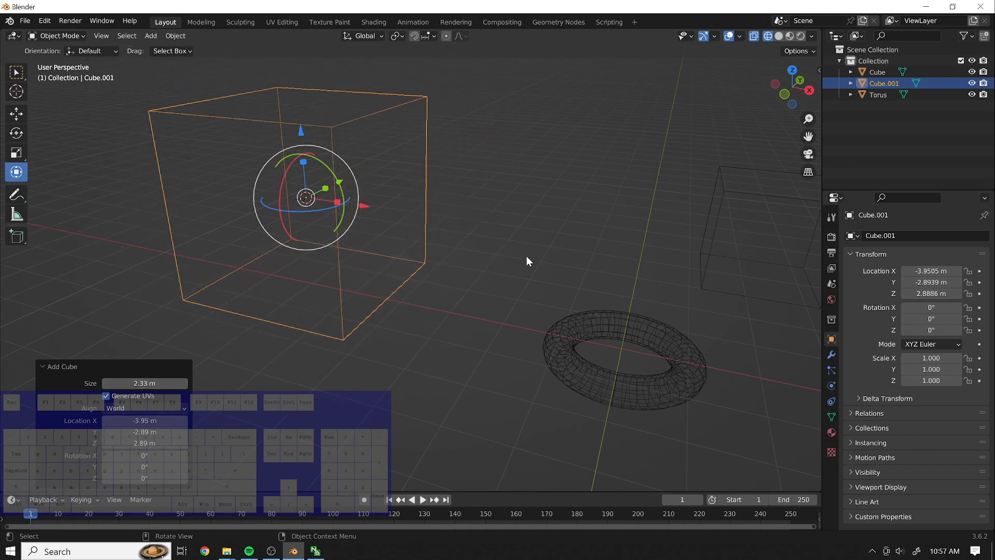
# Delete the 2.33 m cube at the 3D cursor.
pyautogui.click(566, 173)
pyautogui.click(304, 197)
pyautogui.press('Delete')
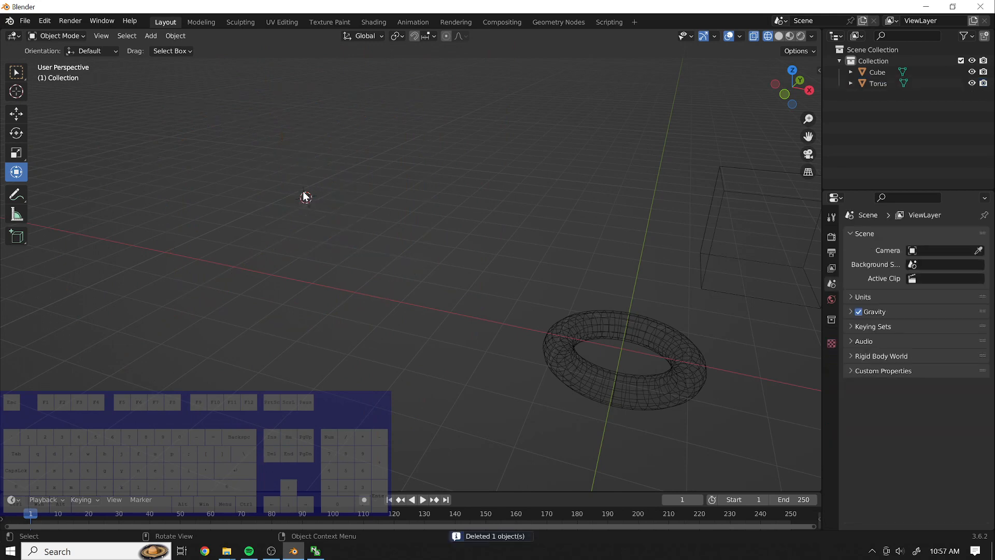
# Add an ico sphere at the 3D cursor.
pyautogui.hotkey('shift', 'a')
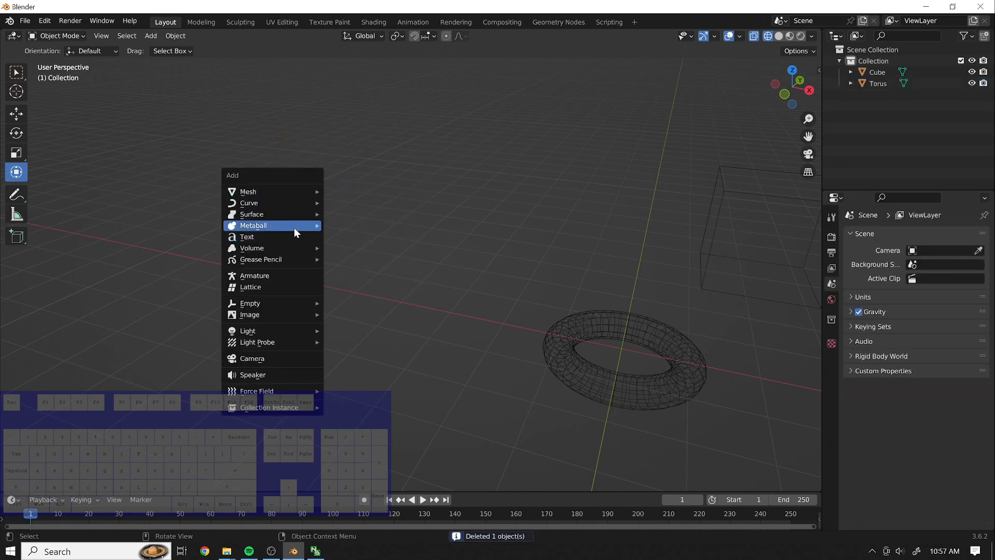
pyautogui.moveTo(292, 192)
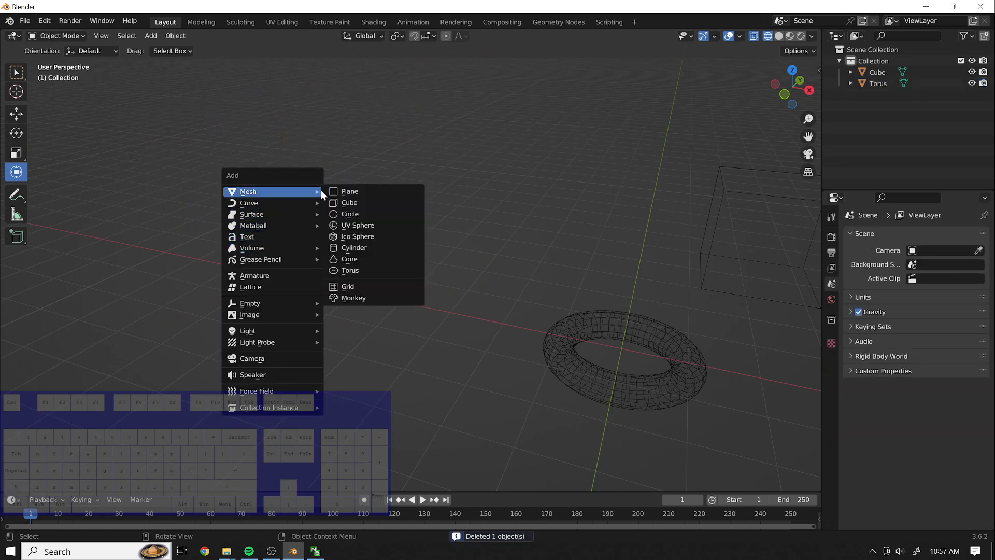
pyautogui.click(370, 237)
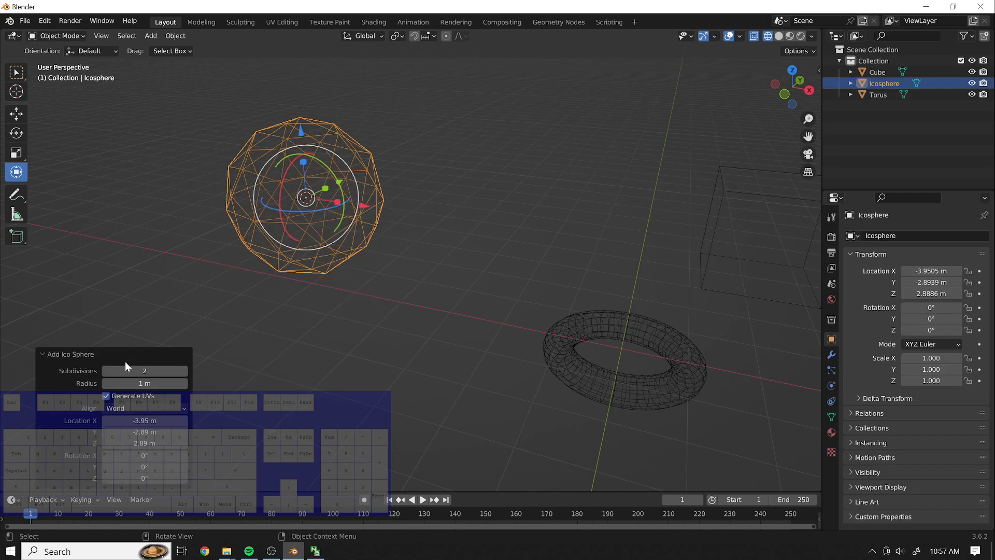
pyautogui.moveTo(337, 340); pyautogui.dragTo(299, 323, button='middle')
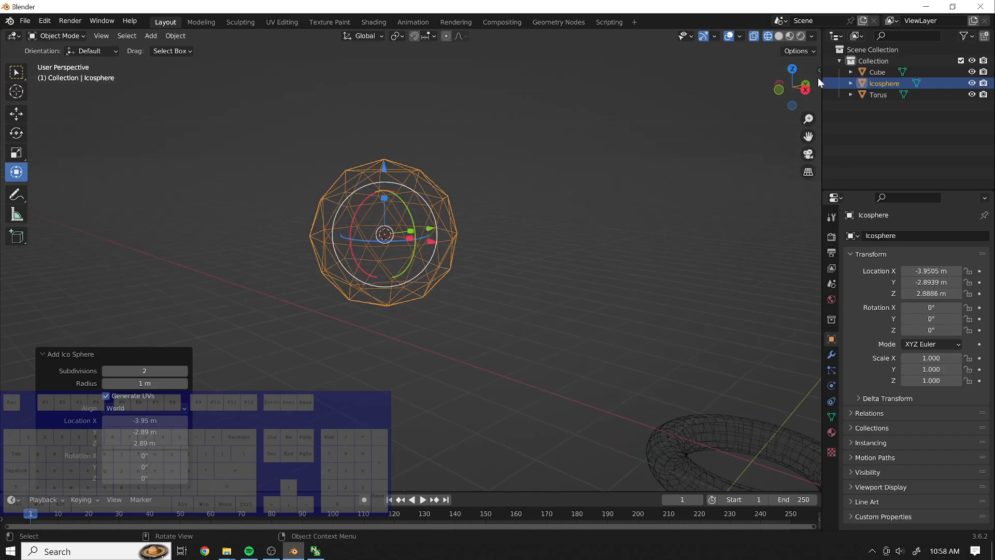
# Switch the viewport to solid shading and set the ico sphere's subdivisions to 4.
pyautogui.click(779, 37)
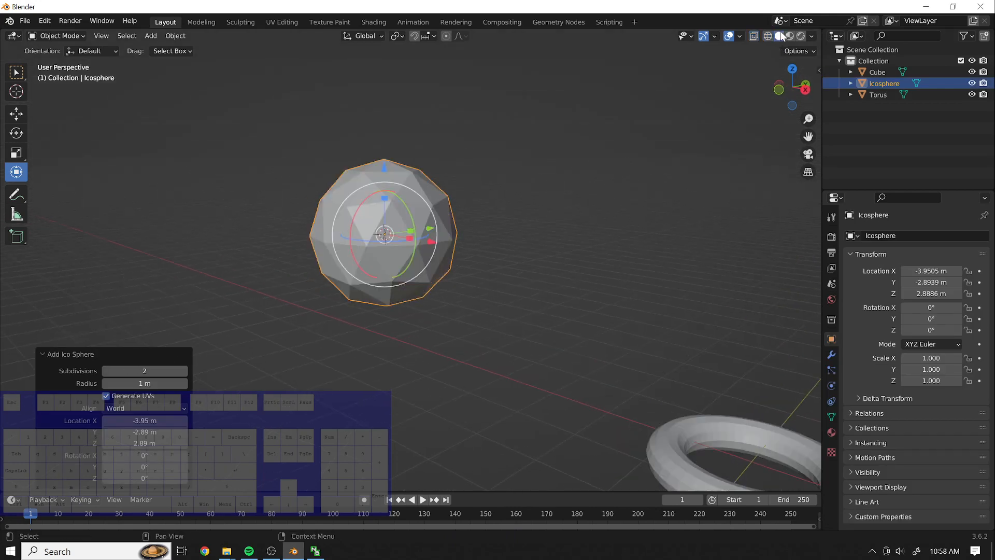
pyautogui.moveTo(386, 238)
pyautogui.mouseDown(button='middle')
pyautogui.moveTo(424, 254)
pyautogui.moveTo(398, 296)
pyautogui.moveTo(484, 291)
pyautogui.moveTo(471, 253)
pyautogui.moveTo(560, 384)
pyautogui.moveTo(564, 343)
pyautogui.moveTo(487, 332)
pyautogui.mouseUp(button='middle')
pyautogui.moveTo(132, 373); pyautogui.dragTo(393, 253)
pyautogui.moveTo(547, 285); pyautogui.dragTo(568, 297)
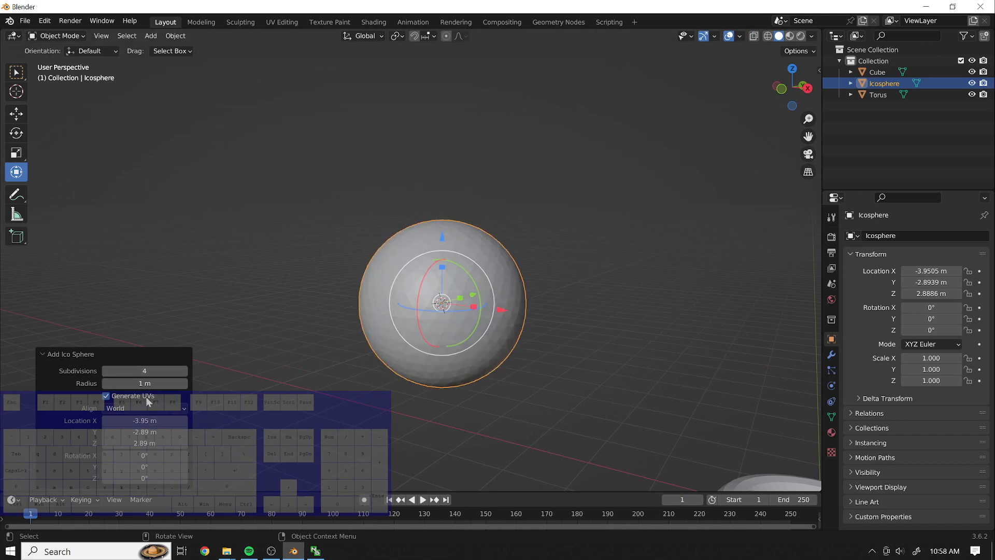
# Set the ico sphere's radius to 2.47 m and its subdivisions to 3.
pyautogui.moveTo(399, 249); pyautogui.dragTo(476, 250)
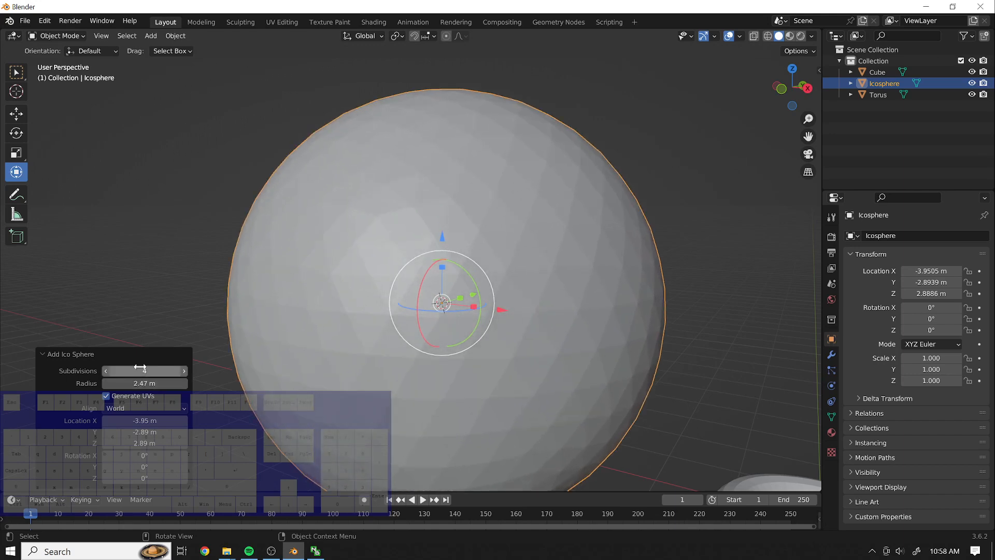
pyautogui.moveTo(409, 239); pyautogui.dragTo(377, 246)
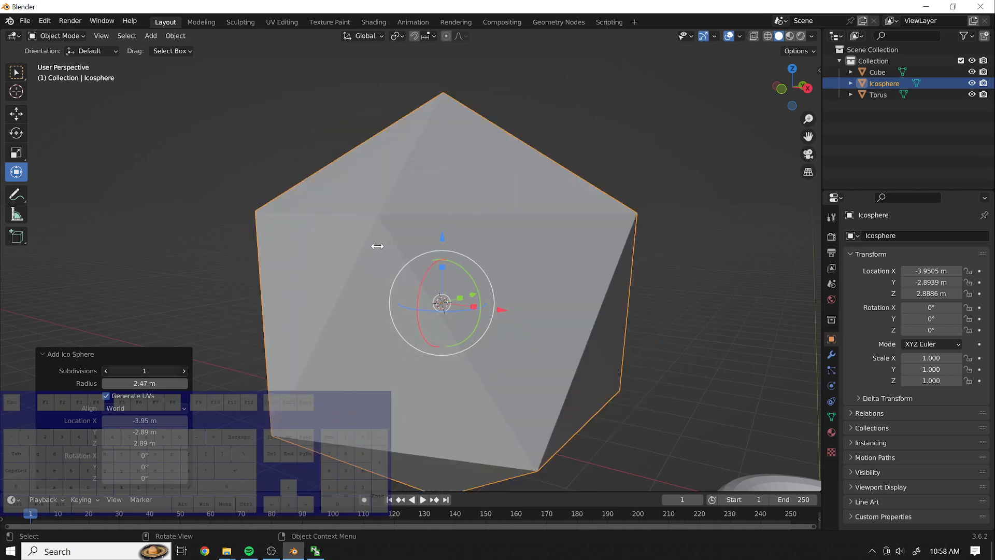
pyautogui.moveTo(605, 250)
pyautogui.mouseDown()
pyautogui.moveTo(625, 251)
pyautogui.moveTo(615, 252)
pyautogui.mouseUp()
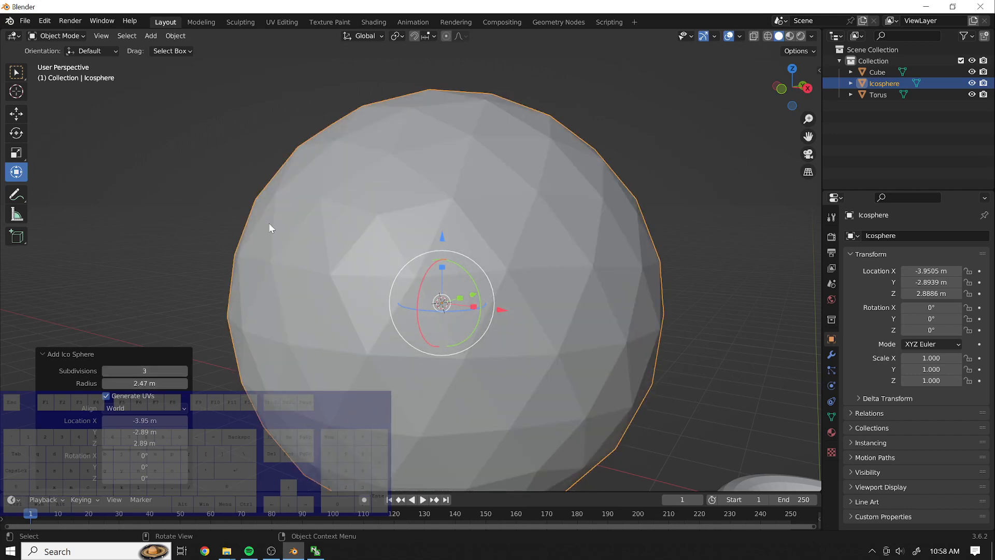
# Switch the viewport to wireframe shading and vary the ico sphere's subdivisions between 1 and 4, ending at 4.
pyautogui.click(768, 36)
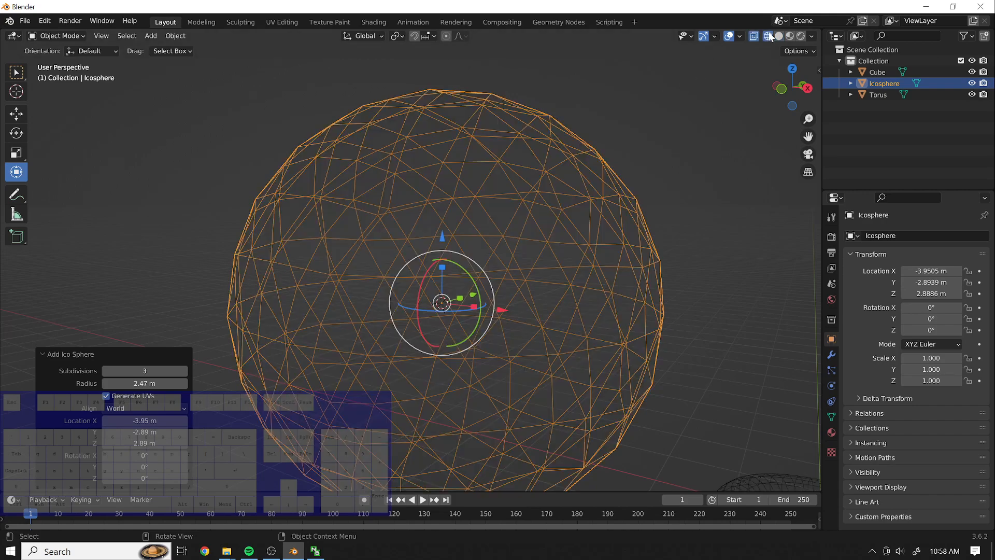
pyautogui.moveTo(532, 371); pyautogui.dragTo(623, 312, button='middle')
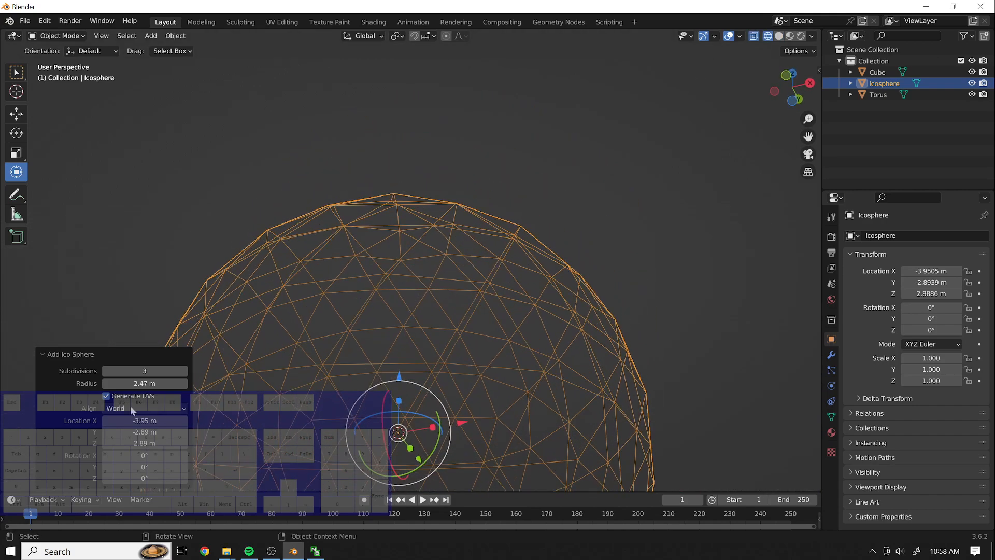
pyautogui.moveTo(145, 370); pyautogui.dragTo(467, 243)
pyautogui.moveTo(565, 254); pyautogui.dragTo(455, 278)
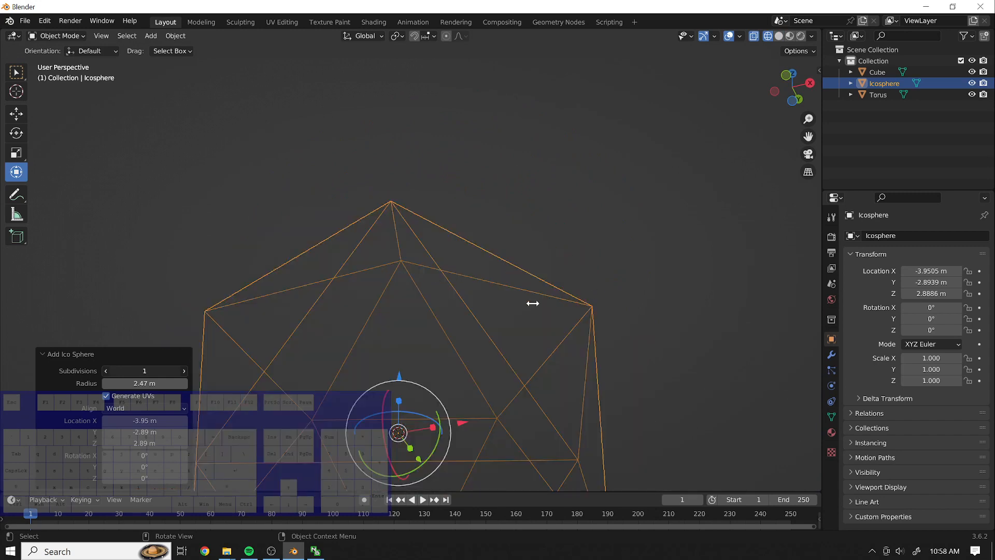
pyautogui.moveTo(412, 334); pyautogui.dragTo(413, 333)
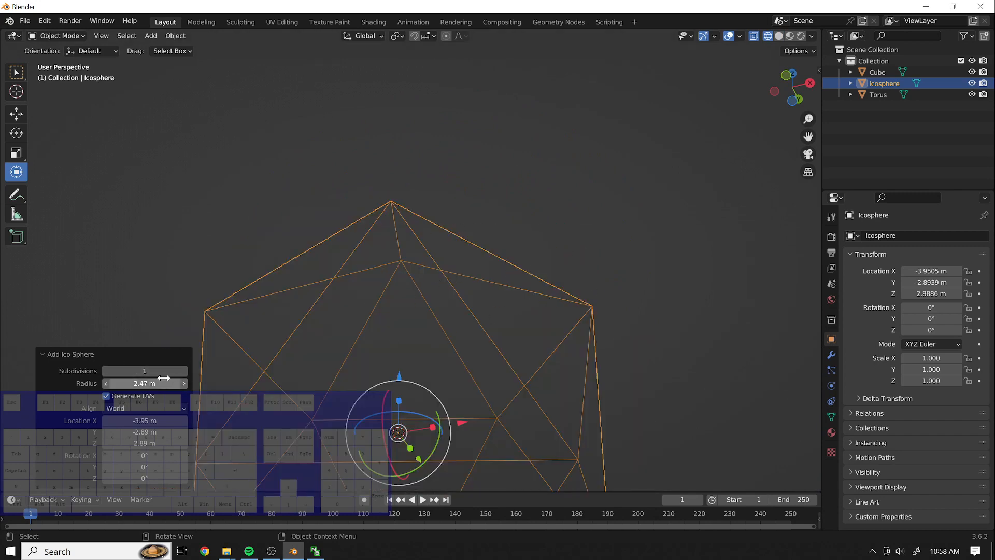
pyautogui.moveTo(145, 371); pyautogui.dragTo(607, 249)
pyautogui.moveTo(380, 298); pyautogui.dragTo(476, 223, button='middle')
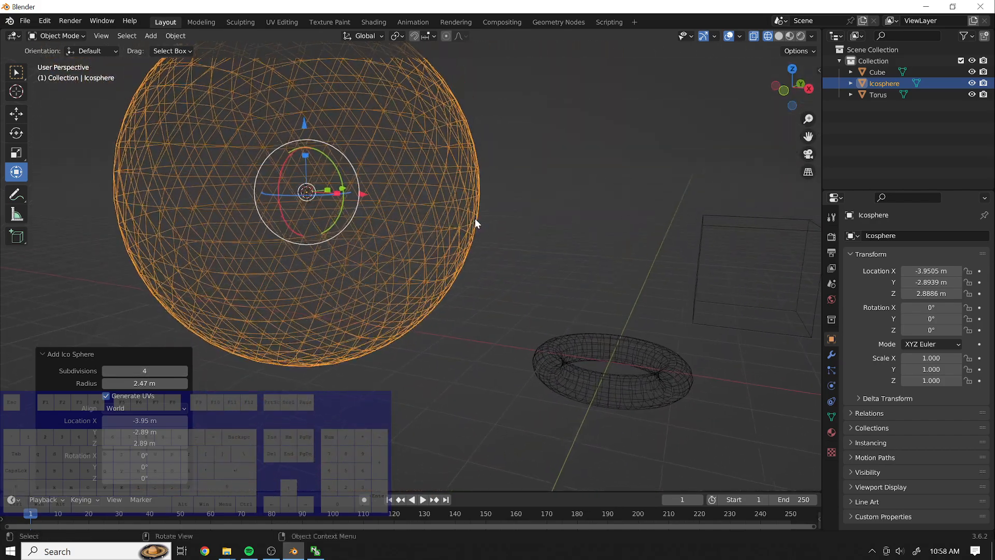
# Delete the ico sphere and return the viewport to solid shading.
pyautogui.press('Delete')
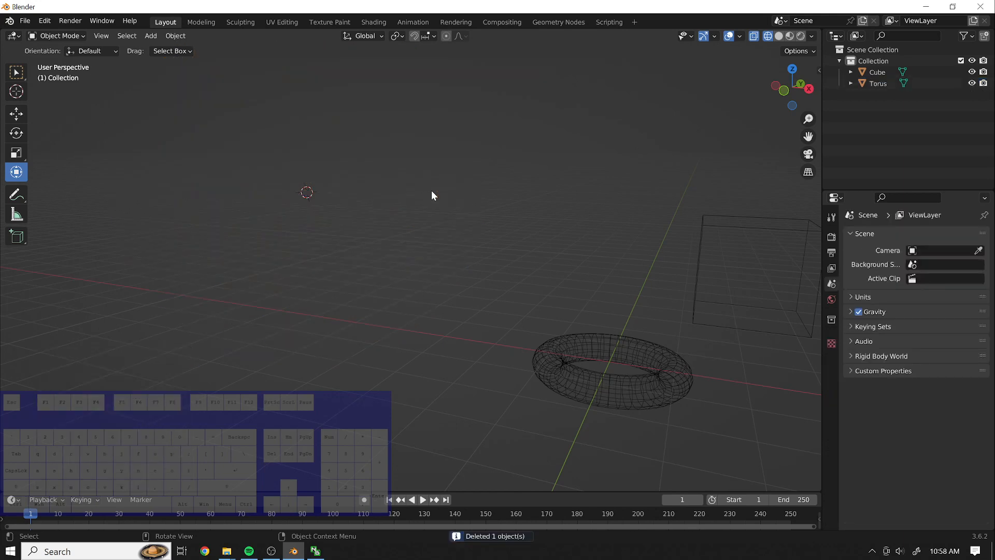
pyautogui.click(779, 36)
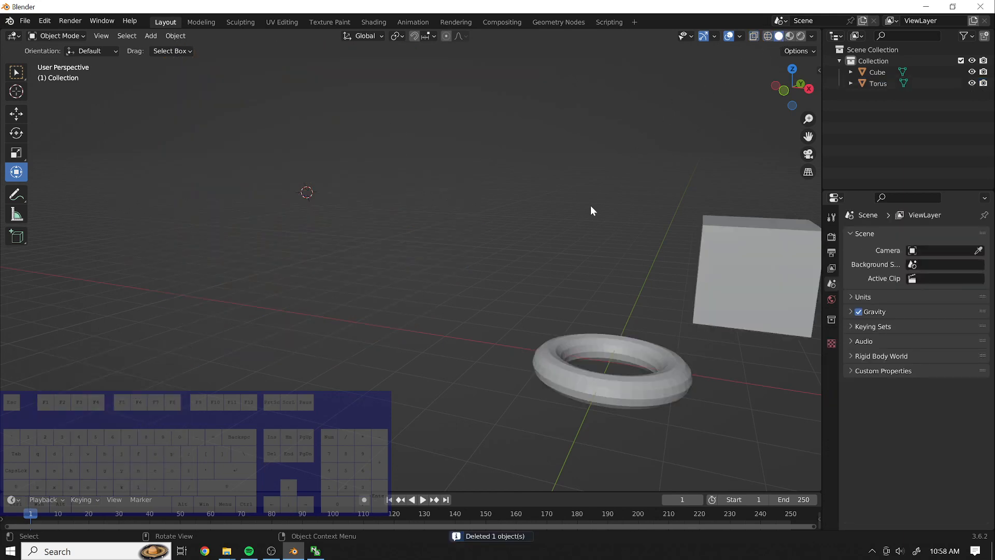
# Select the remaining cube beside the torus and center the view around it.
pyautogui.moveTo(591, 207)
pyautogui.mouseDown(button='middle')
pyautogui.moveTo(525, 272)
pyautogui.moveTo(731, 275)
pyautogui.moveTo(624, 289)
pyautogui.moveTo(640, 360)
pyautogui.moveTo(676, 391)
pyautogui.moveTo(554, 267)
pyautogui.moveTo(542, 316)
pyautogui.moveTo(524, 280)
pyautogui.moveTo(496, 265)
pyautogui.moveTo(488, 290)
pyautogui.moveTo(555, 349)
pyautogui.moveTo(563, 284)
pyautogui.moveTo(603, 296)
pyautogui.moveTo(577, 290)
pyautogui.moveTo(412, 349)
pyautogui.mouseUp(button='middle')
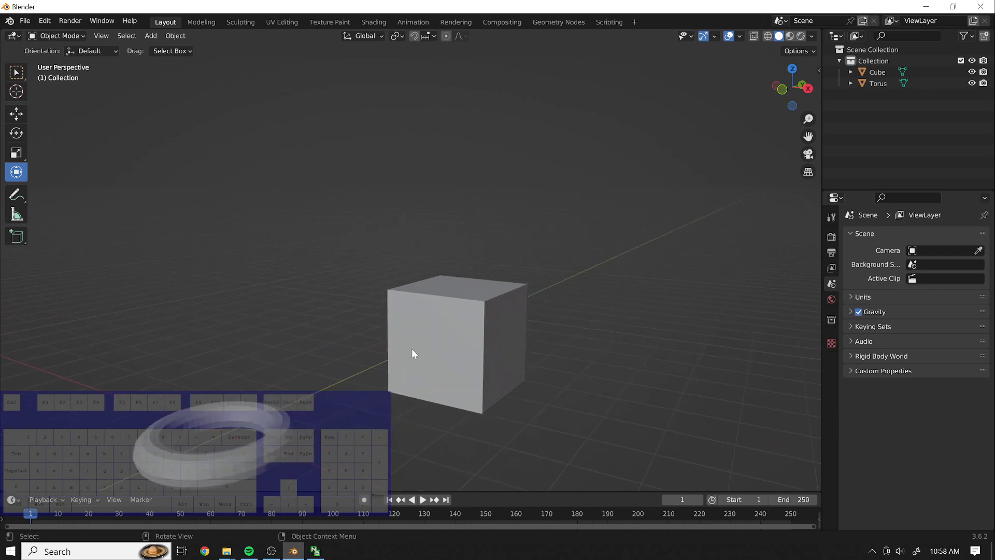
pyautogui.click(412, 348)
pyautogui.moveTo(753, 369); pyautogui.dragTo(521, 304, button='middle')
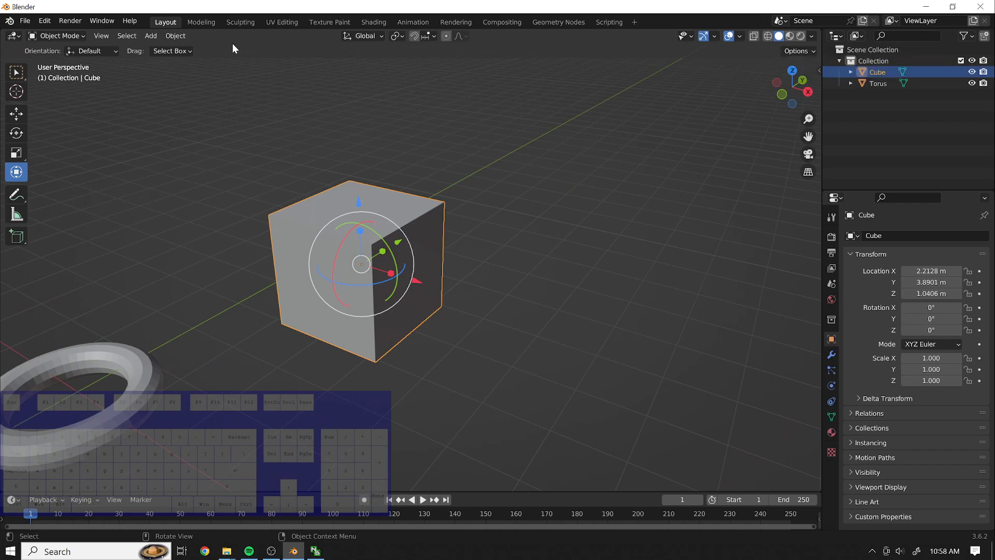
pyautogui.moveTo(147, 140); pyautogui.dragTo(421, 224, button='middle')
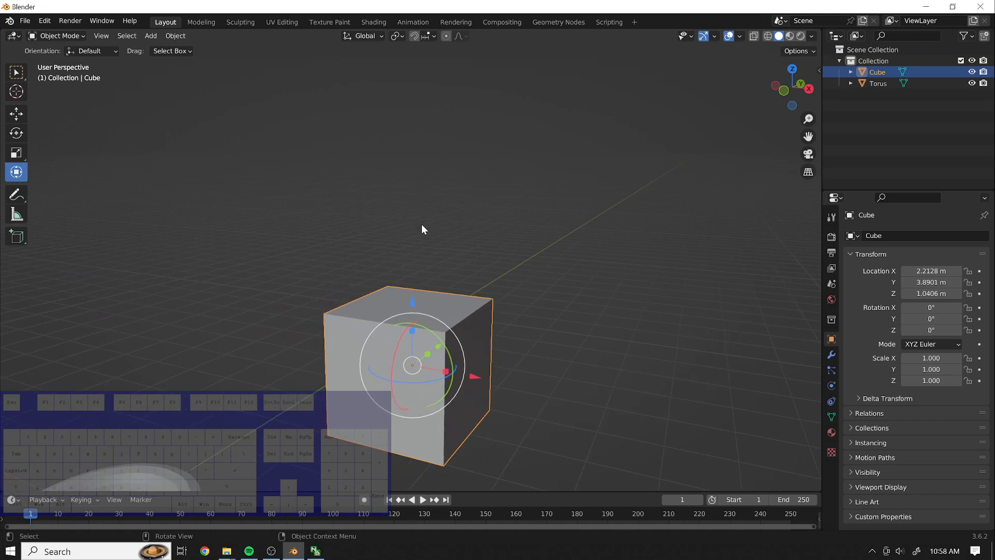
# Toggle the cube between Edit Mode and Object Mode several times, finishing in Object Mode.
pyautogui.press('Tab')
pyautogui.moveTo(594, 220); pyautogui.dragTo(647, 222, button='middle')
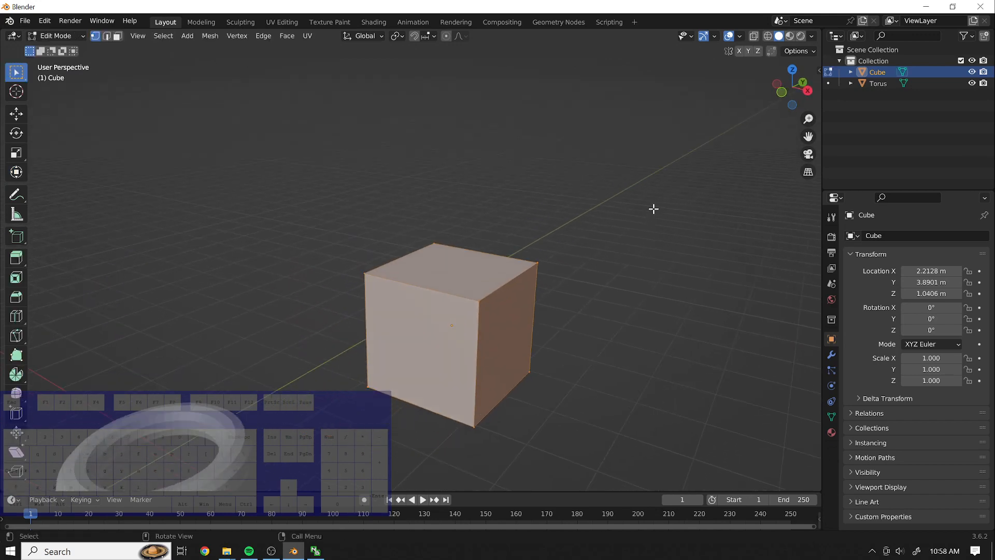
pyautogui.press('Tab')
pyautogui.press('Tab')
pyautogui.press('Tab')
pyautogui.press('Tab')
pyautogui.click(83, 37)
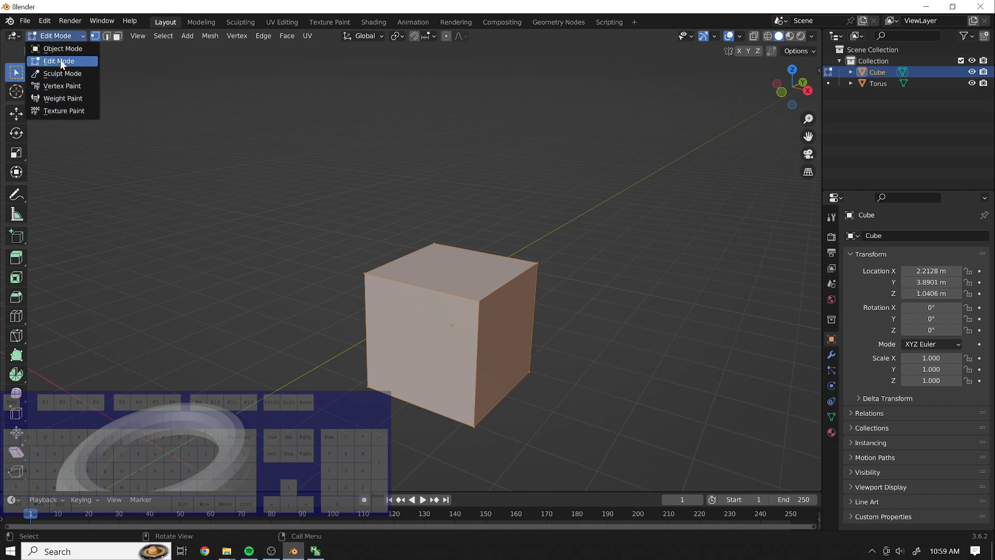
pyautogui.click(60, 62)
pyautogui.click(60, 37)
pyautogui.click(64, 48)
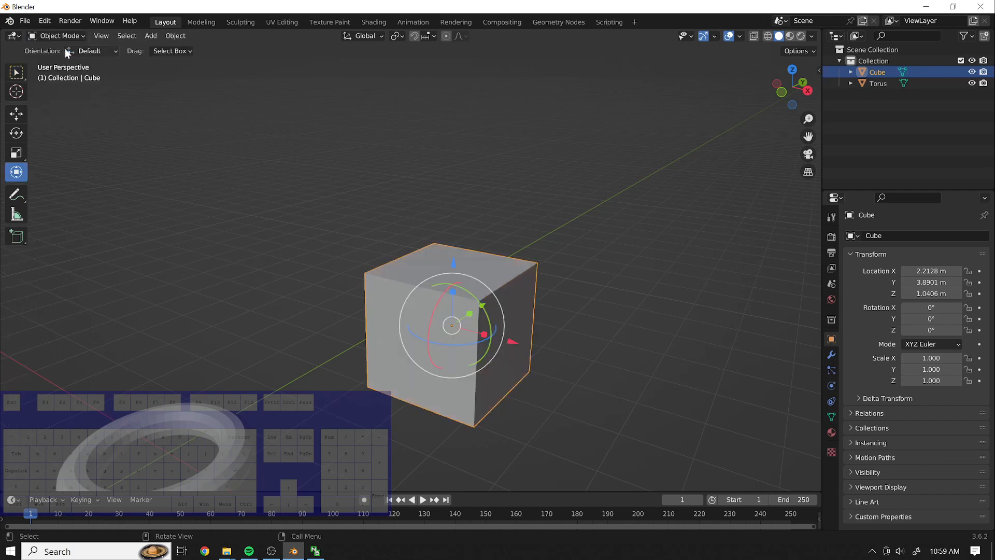
# Move the cube freely by about -0.39 m in X, -0.18 m in Y and 0.2 m in Z.
pyautogui.press('g')
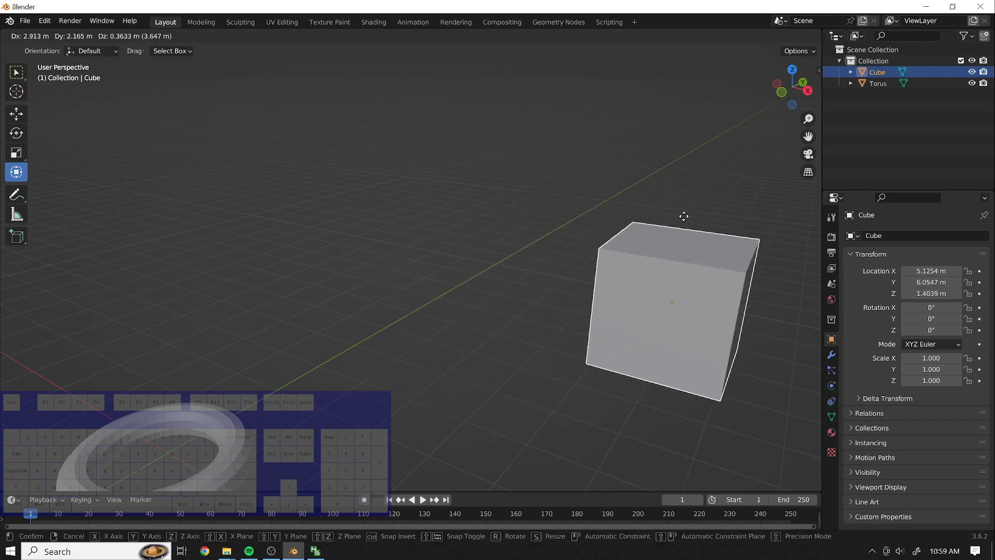
pyautogui.click(451, 223)
# Try scaling the cube to about 1.16 and rotating it freely, and undo both changes.
pyautogui.press('s')
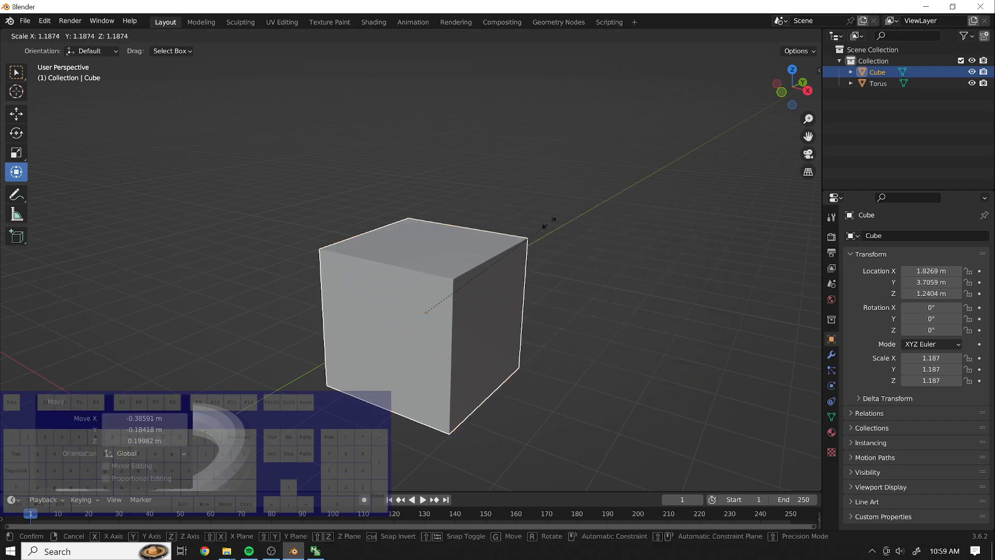
pyautogui.click(540, 223)
pyautogui.press('r')
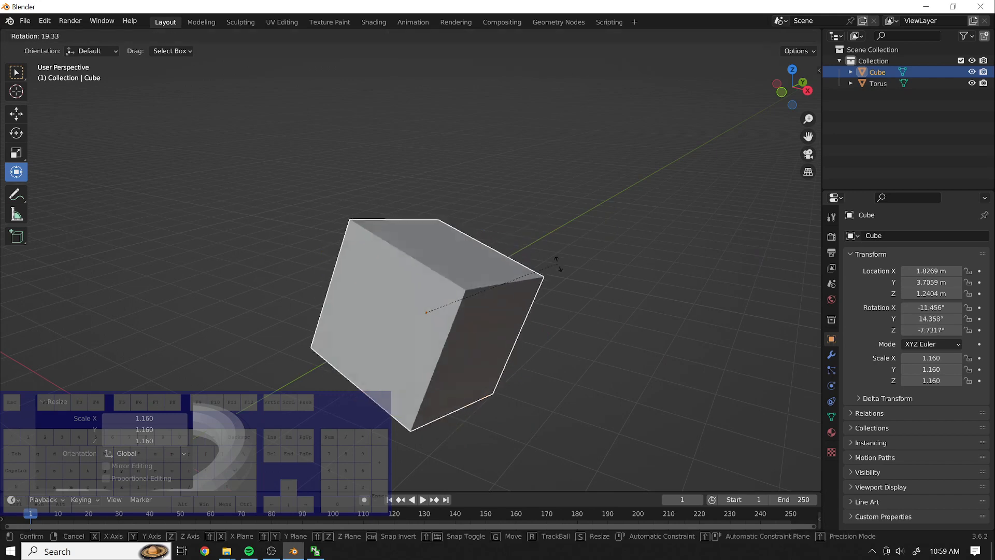
pyautogui.click(571, 266)
pyautogui.hotkey('ctrl', 'z')
pyautogui.hotkey('ctrl', 'z')
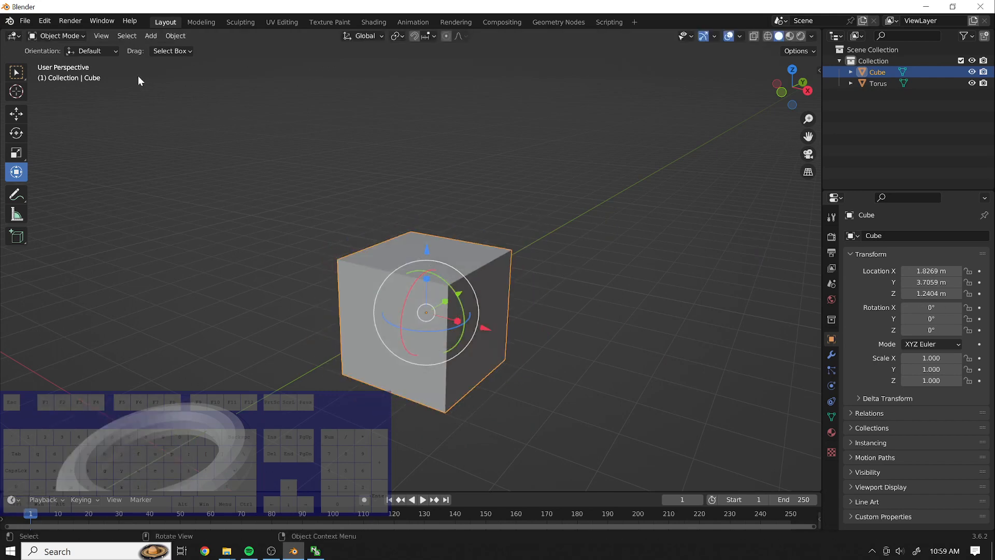
# Enter Edit Mode on the cube and select only its near upper corner vertex.
pyautogui.click(79, 33)
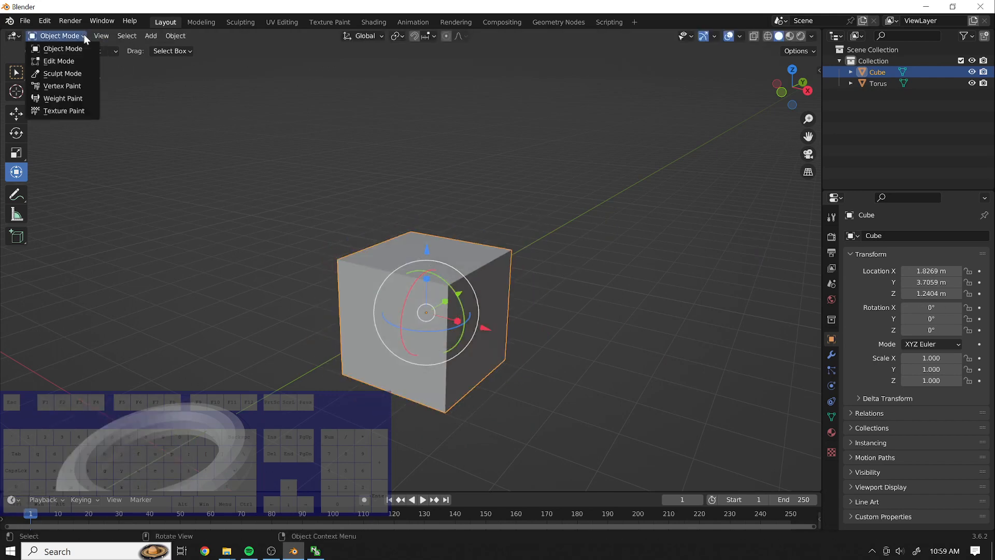
pyautogui.click(39, 63)
pyautogui.moveTo(341, 310); pyautogui.dragTo(763, 372, button='middle')
pyautogui.press('a')
pyautogui.moveTo(490, 380); pyautogui.dragTo(513, 384, button='middle')
pyautogui.keyDown('shift'); pyautogui.moveTo(513, 384); pyautogui.dragTo(622, 386, button='middle'); pyautogui.keyUp('shift')
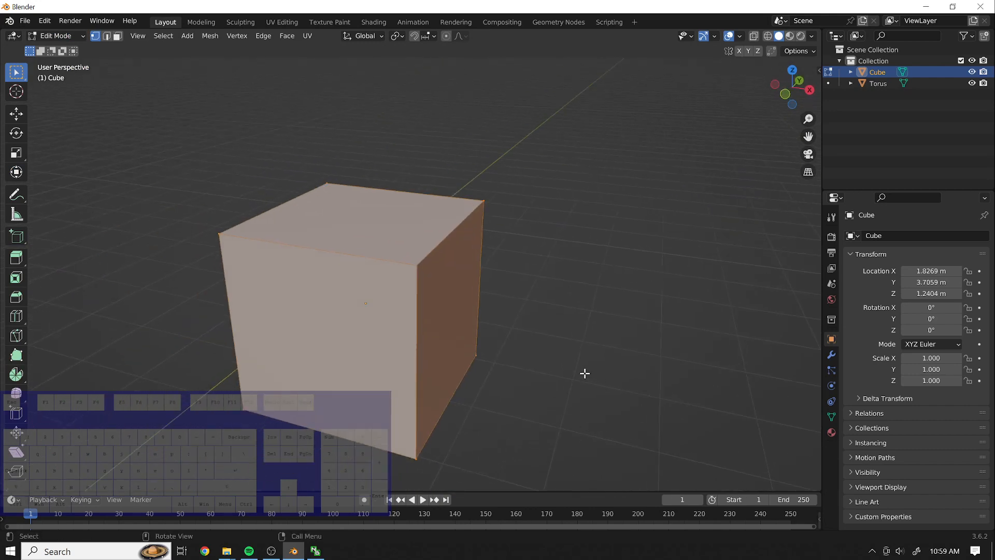
pyautogui.press('ctrl')
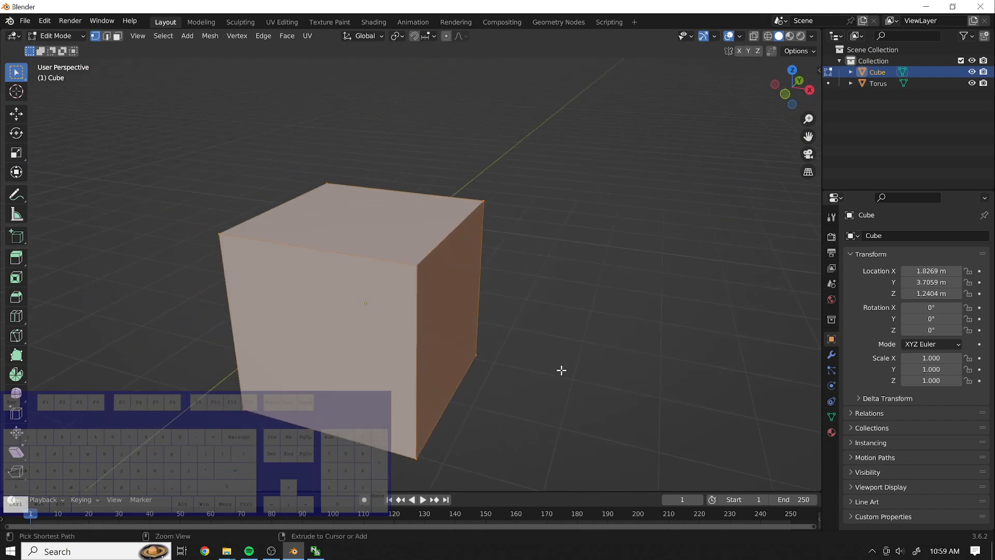
pyautogui.click(418, 287)
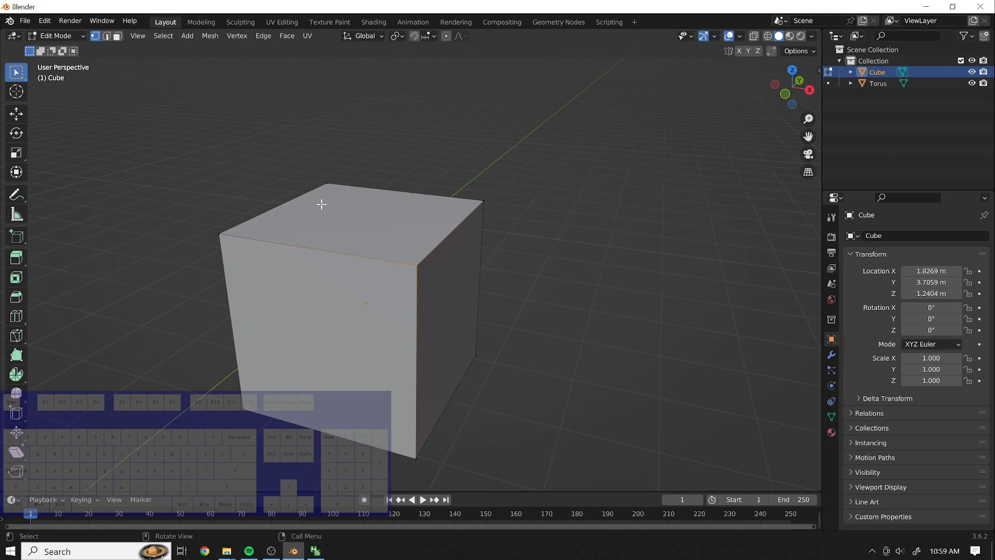
# Switch the viewport to wireframe shading with X-ray off and clear the vertex selection.
pyautogui.click(769, 36)
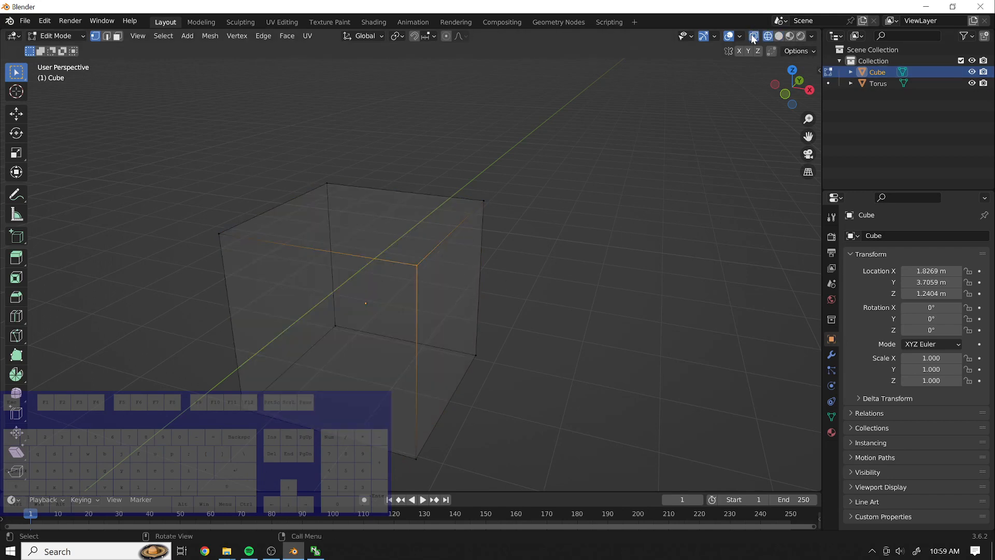
pyautogui.moveTo(606, 202); pyautogui.dragTo(593, 251, button='middle')
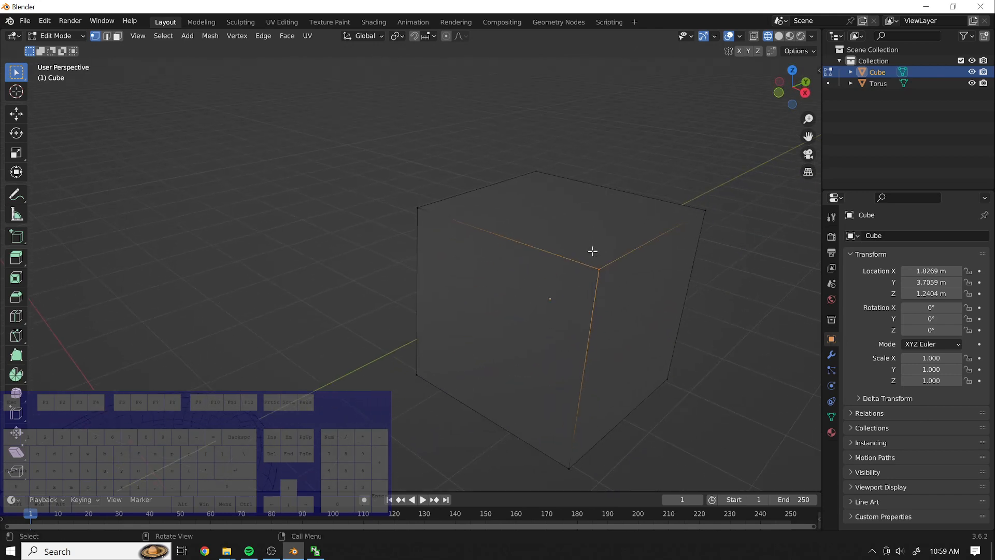
pyautogui.moveTo(745, 309); pyautogui.dragTo(507, 316, button='middle')
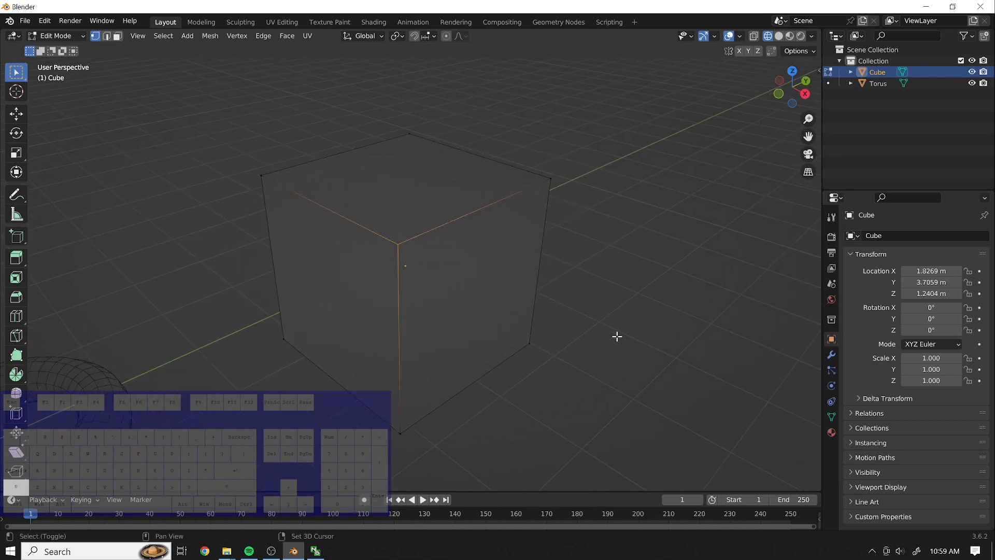
pyautogui.keyDown('shift'); pyautogui.moveTo(617, 337); pyautogui.dragTo(628, 399, button='middle'); pyautogui.keyUp('shift')
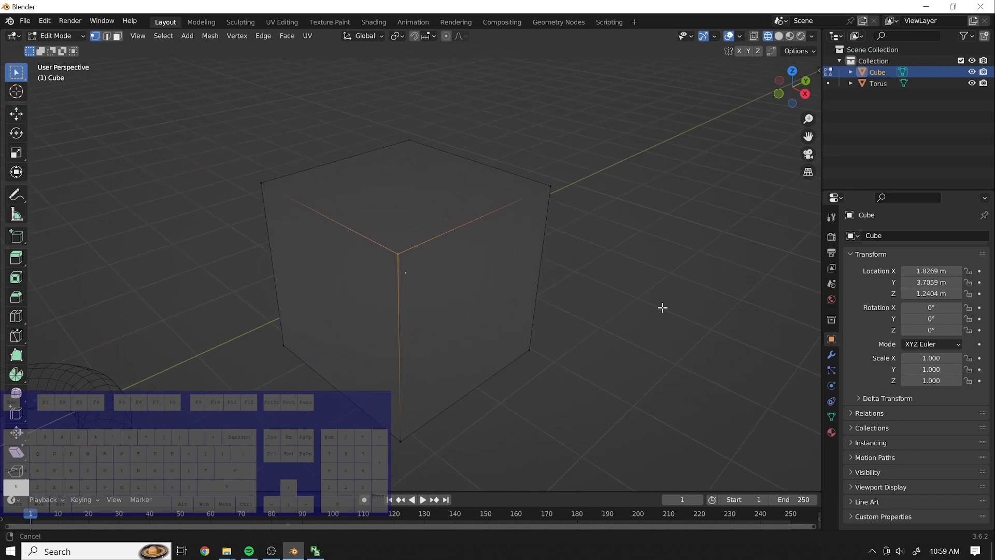
pyautogui.keyDown('shift'); pyautogui.moveTo(662, 308); pyautogui.dragTo(776, 195, button='middle'); pyautogui.keyUp('shift')
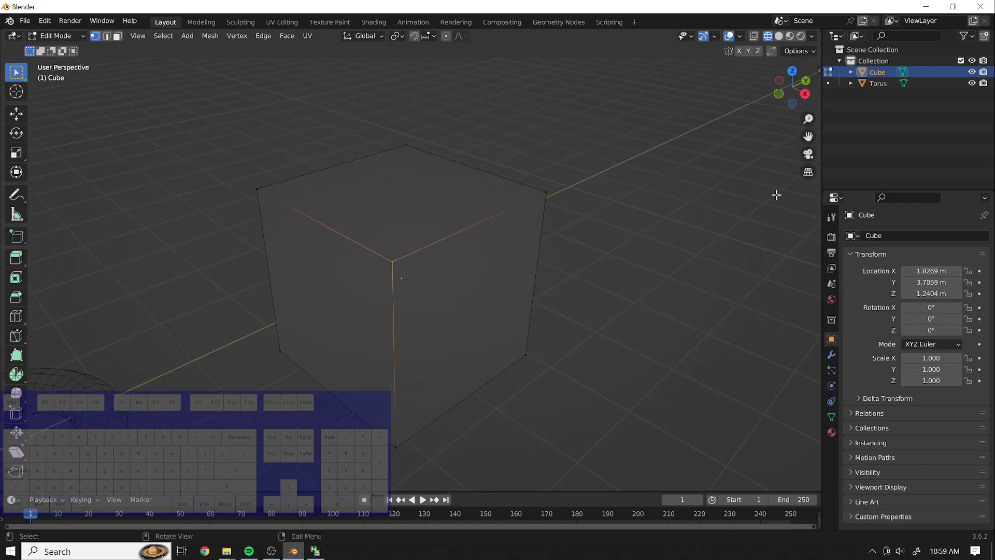
pyautogui.click(638, 228)
pyautogui.moveTo(808, 136); pyautogui.dragTo(826, 119)
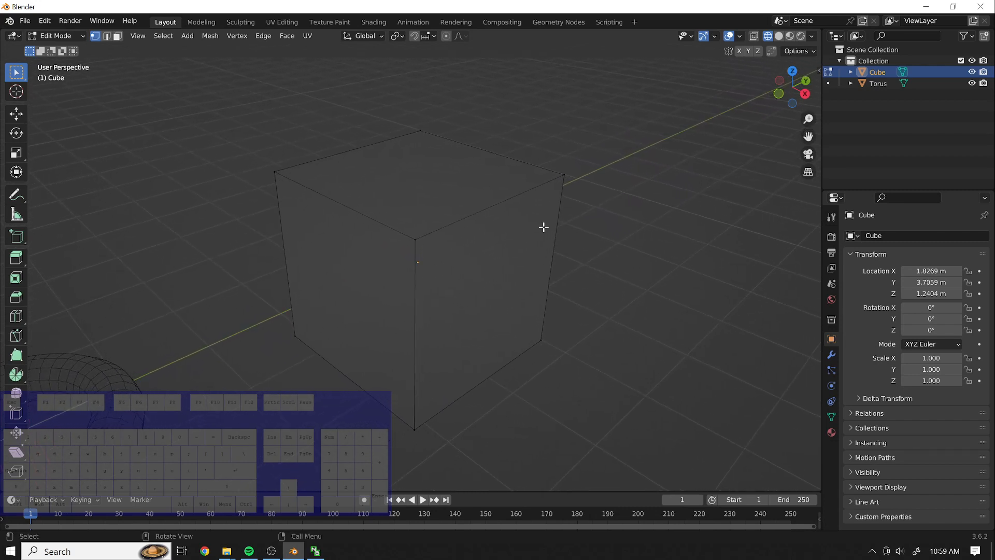
# Turn on X-ray and select the cube's hidden bottom vertex at the far corner.
pyautogui.click(753, 36)
pyautogui.moveTo(608, 207); pyautogui.dragTo(607, 208, button='middle')
pyautogui.moveTo(777, 340); pyautogui.dragTo(2, 329, button='middle')
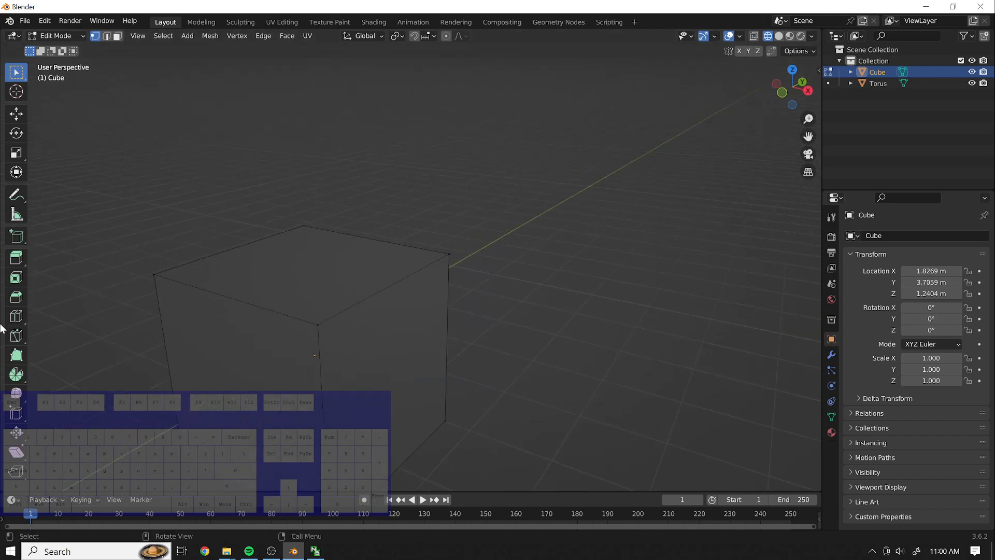
pyautogui.moveTo(559, 306); pyautogui.dragTo(537, 317, button='middle')
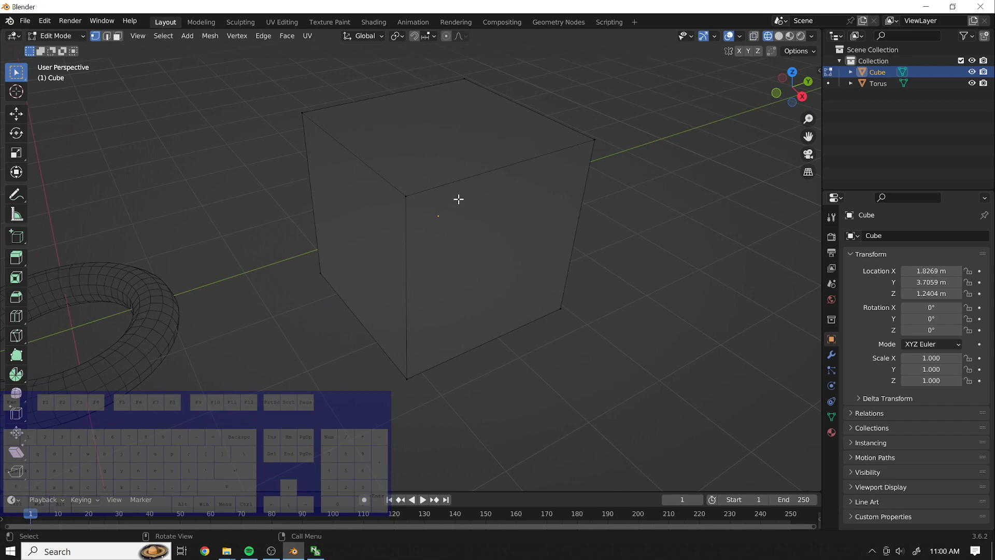
pyautogui.click(754, 38)
pyautogui.click(455, 231)
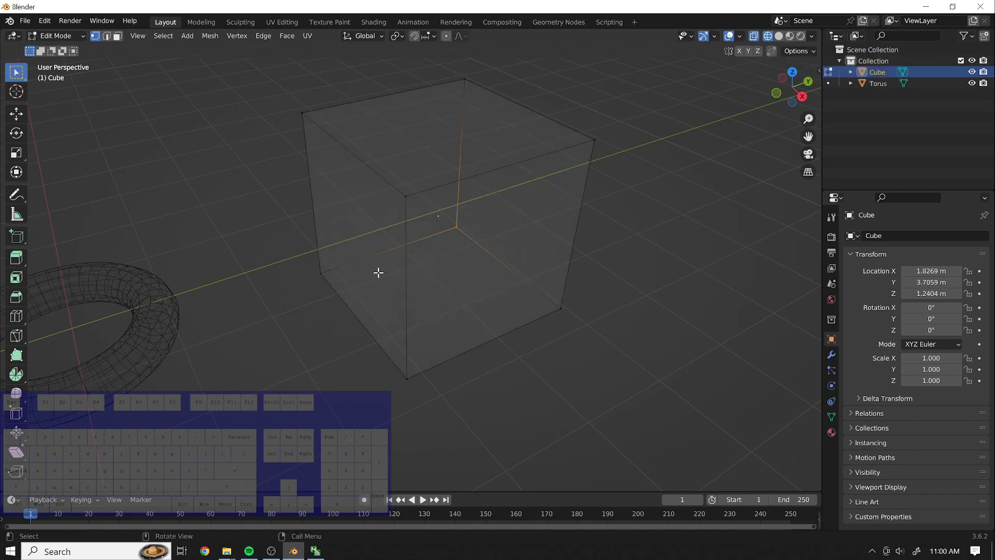
# Try selecting other cube vertices through the mesh, finish on the near upper corner, and turn X-ray off.
pyautogui.moveTo(321, 288); pyautogui.dragTo(284, 263)
pyautogui.click(531, 291)
pyautogui.moveTo(515, 238); pyautogui.dragTo(404, 186)
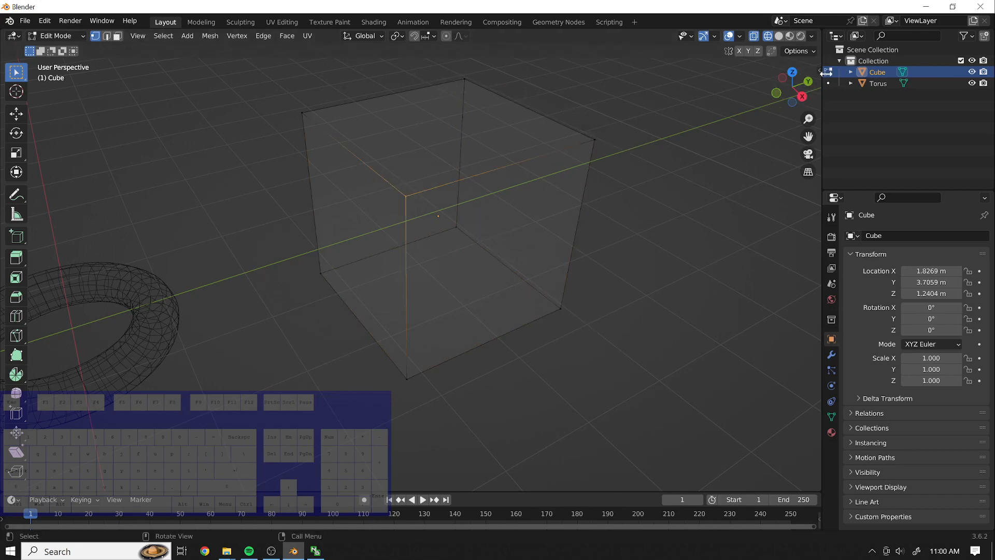
pyautogui.click(754, 36)
pyautogui.moveTo(395, 188); pyautogui.dragTo(527, 271, button='middle')
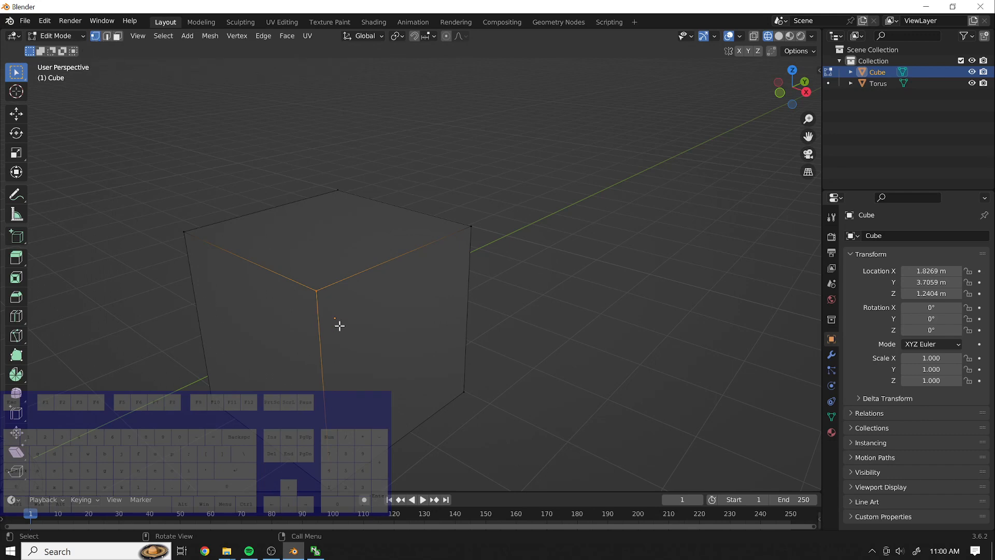
# Box-select the cube's upper corner vertices one at a time, finishing on the near corner.
pyautogui.moveTo(525, 249); pyautogui.dragTo(439, 205)
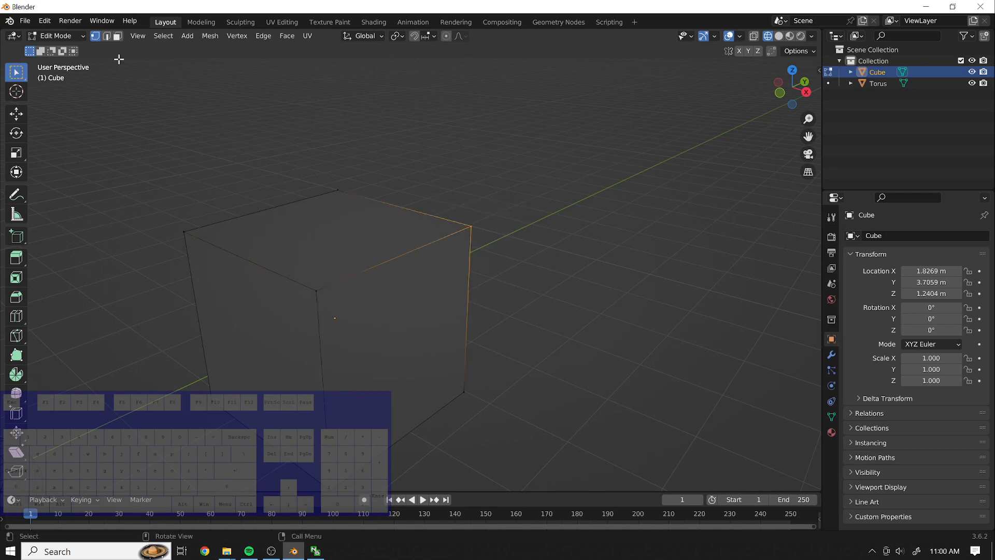
pyautogui.moveTo(363, 327); pyautogui.dragTo(256, 281)
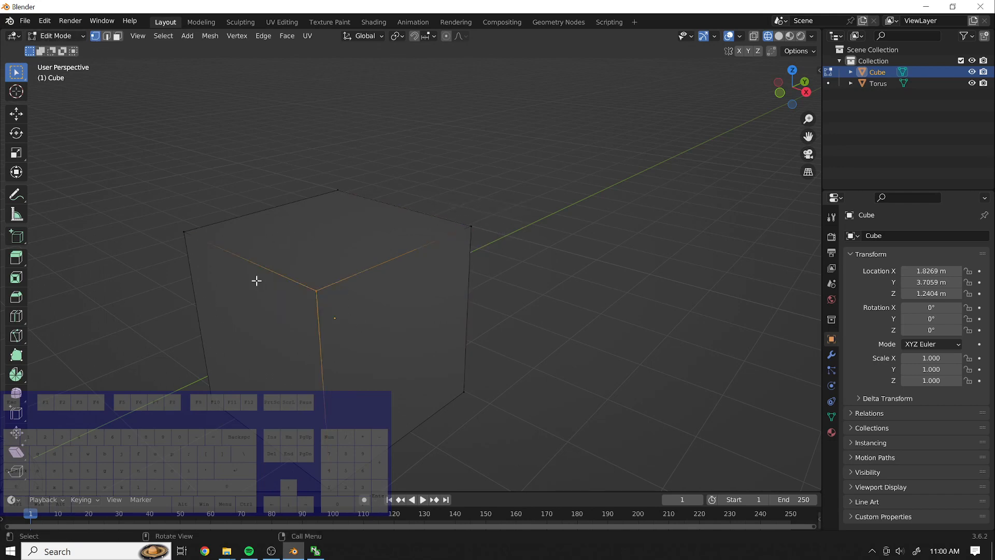
pyautogui.moveTo(511, 262); pyautogui.dragTo(456, 204)
pyautogui.moveTo(389, 324); pyautogui.dragTo(286, 264)
pyautogui.moveTo(511, 278); pyautogui.dragTo(443, 196)
pyautogui.moveTo(397, 320); pyautogui.dragTo(297, 267)
pyautogui.moveTo(243, 250); pyautogui.dragTo(156, 217)
pyautogui.moveTo(414, 206); pyautogui.dragTo(284, 167)
pyautogui.moveTo(532, 246); pyautogui.dragTo(459, 191)
pyautogui.moveTo(343, 310); pyautogui.dragTo(305, 280)
# Switch to edge select mode and box-select the edges around the cube's top face in turn.
pyautogui.click(107, 36)
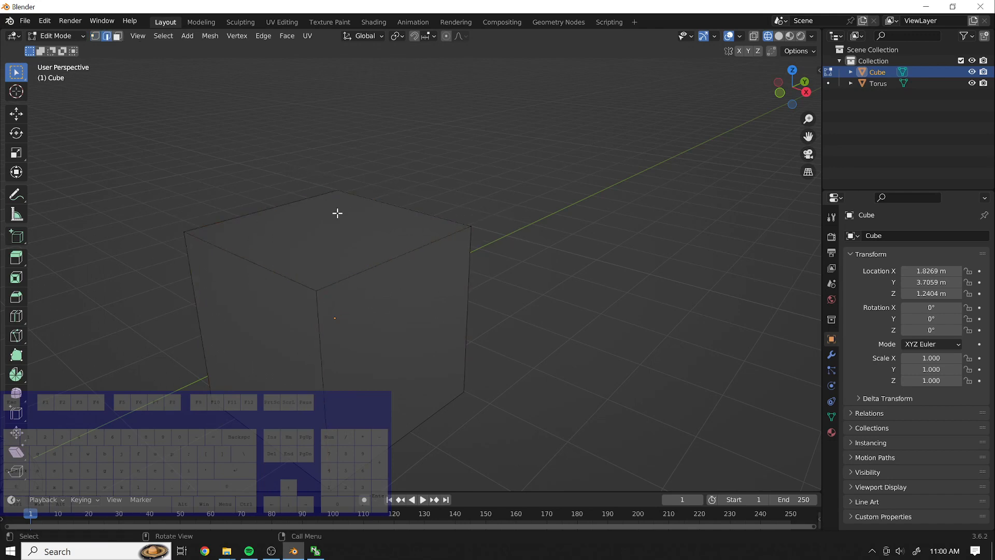
pyautogui.moveTo(373, 243); pyautogui.dragTo(447, 322)
pyautogui.moveTo(278, 246); pyautogui.dragTo(238, 267)
pyautogui.moveTo(285, 225); pyautogui.dragTo(256, 183)
pyautogui.moveTo(395, 180); pyautogui.dragTo(354, 249)
# In face select mode, select the cube's top and side faces individually, finishing on the top face.
pyautogui.click(339, 241)
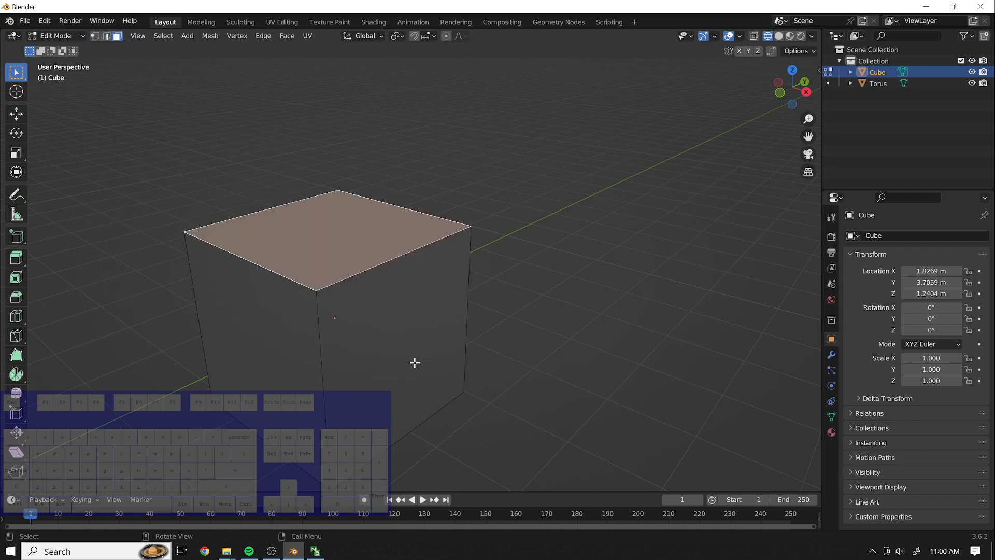
pyautogui.click(342, 366)
pyautogui.click(279, 346)
pyautogui.click(347, 250)
# Cycle the top face selection through the vertex, edge and face select modes, finishing in vertex mode.
pyautogui.press('2')
pyautogui.press('3')
pyautogui.press('2')
pyautogui.press('1')
pyautogui.press('3')
pyautogui.press('1')
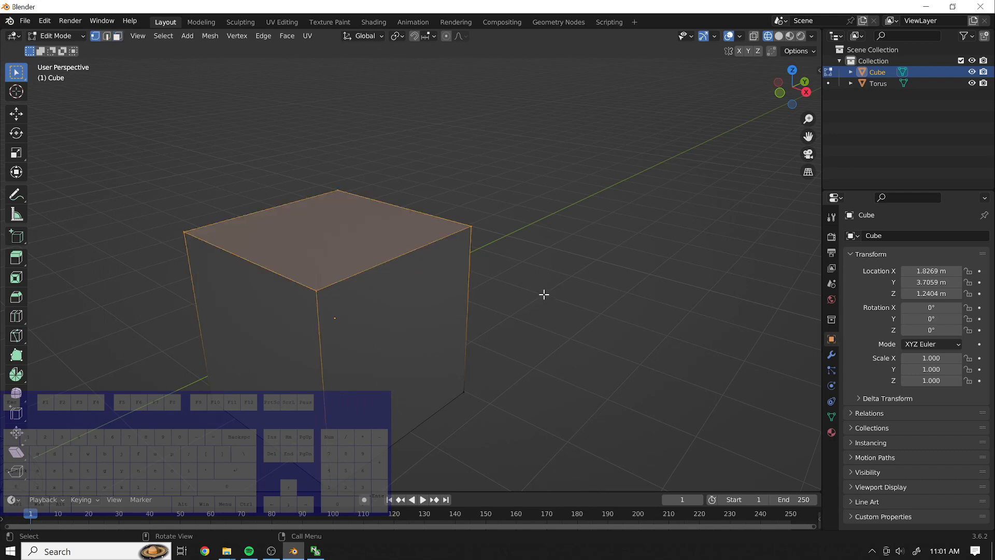
pyautogui.press('2')
pyautogui.press('3')
pyautogui.press('1')
pyautogui.press('3')
pyautogui.press('1')
# Select the near upper corner vertex and cycle through edge and face select modes back to vertex mode.
pyautogui.click(317, 289)
pyautogui.press('2')
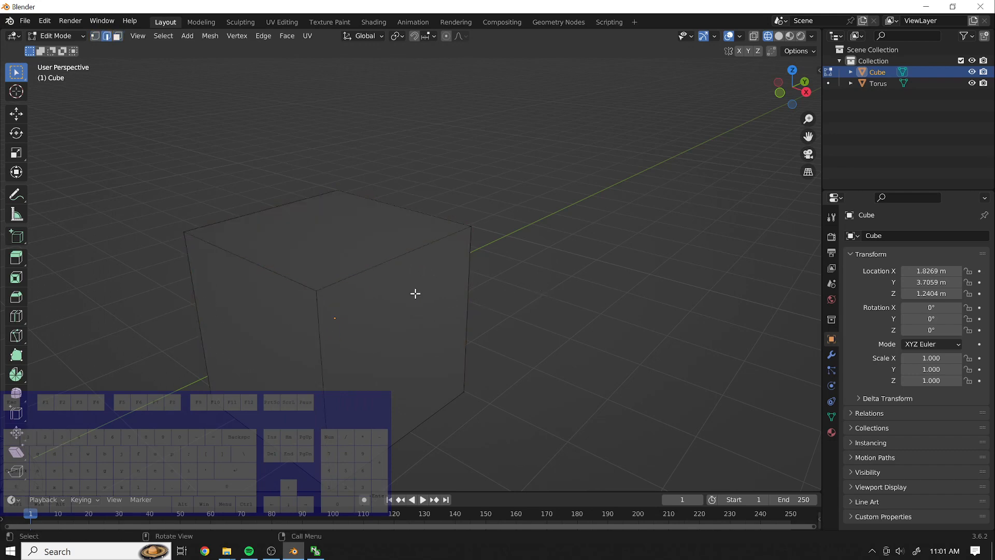
pyautogui.press('3')
pyautogui.press('1')
# Select the whole cube mesh, box-select its top and right faces in face mode, and return to vertex select mode.
pyautogui.press('a')
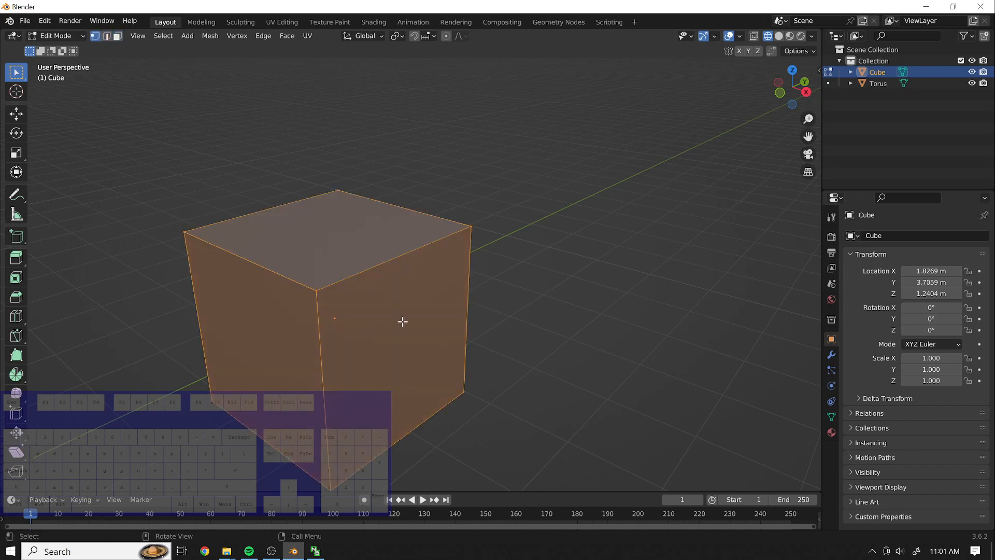
pyautogui.press('2')
pyautogui.press('3')
pyautogui.moveTo(545, 245); pyautogui.dragTo(419, 168)
pyautogui.press('1')
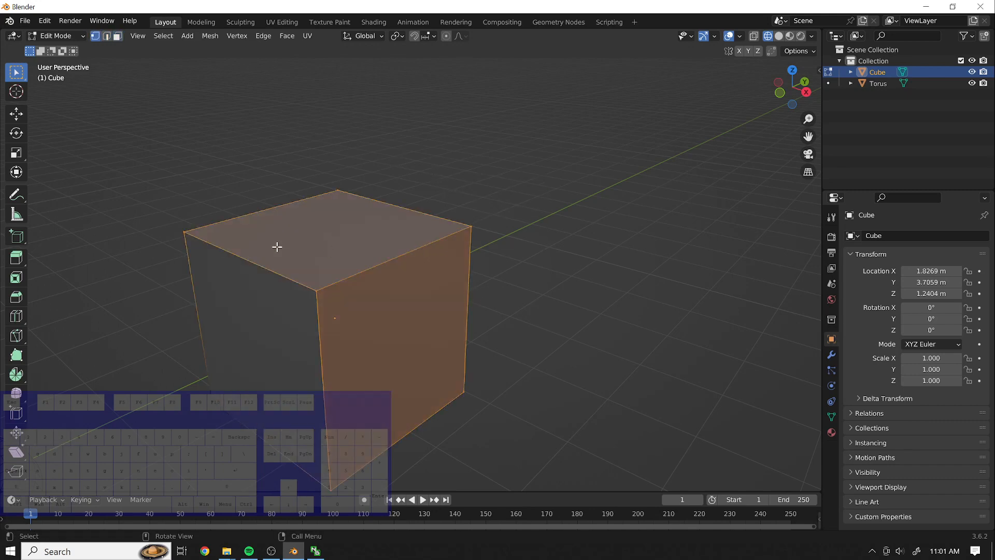
# Select the cube's right upper corner vertex and move it about 0.64 m in X, 0.74 m in Y and 0.29 m in Z.
pyautogui.click(277, 247)
pyautogui.moveTo(352, 339); pyautogui.dragTo(243, 268)
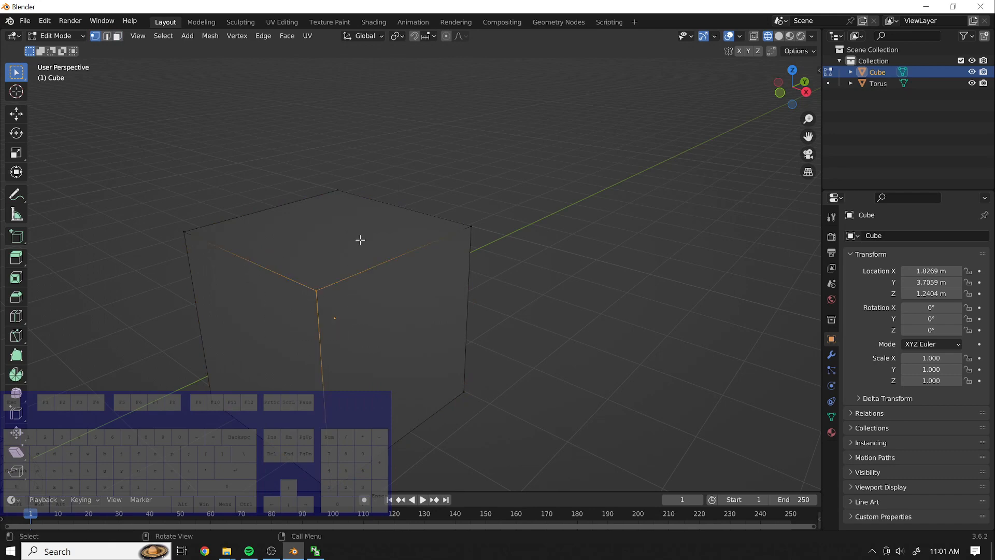
pyautogui.moveTo(487, 258); pyautogui.dragTo(464, 204)
pyautogui.press('g')
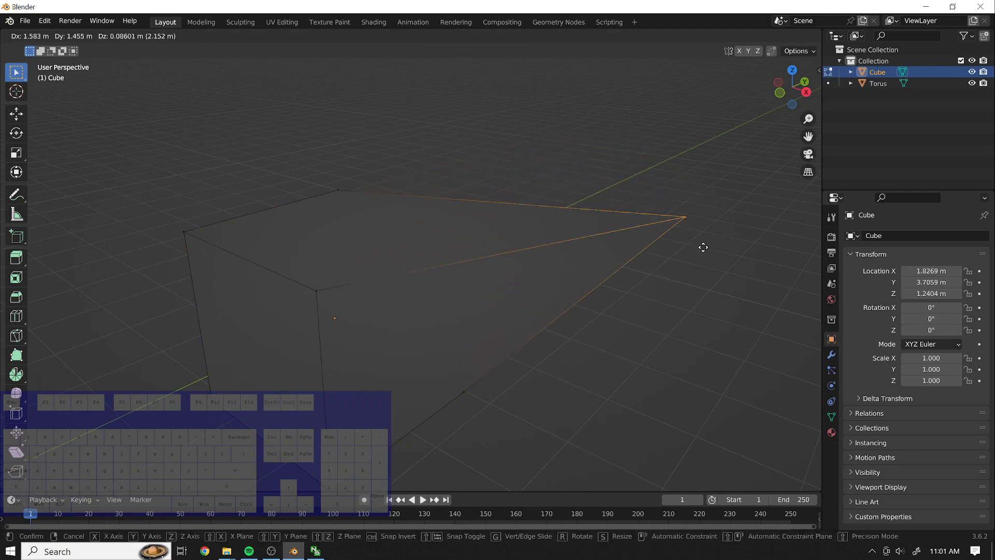
pyautogui.click(589, 220)
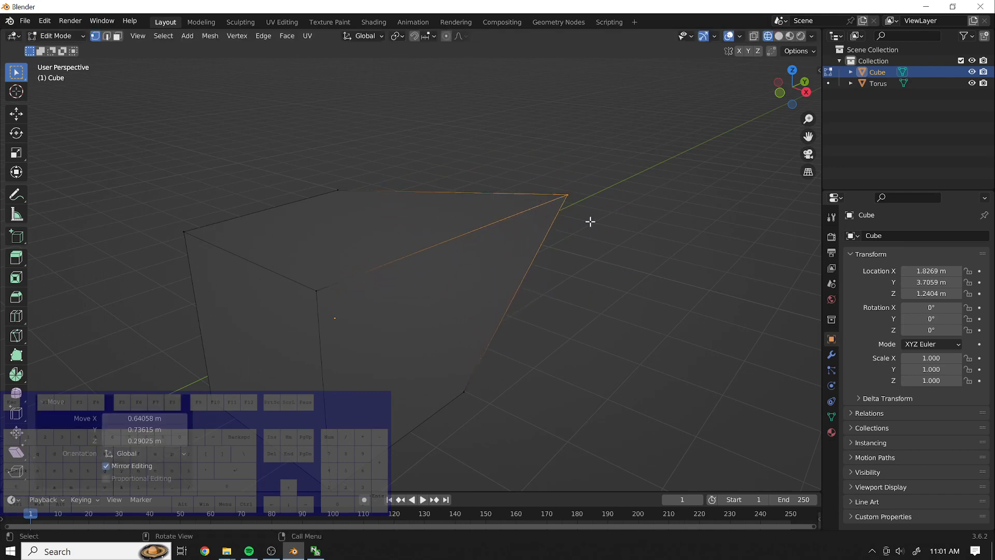
# Move the same vertex inward by about -1.08 m X, -1.37 m Y and -0.72 m Z, and pull it outward again.
pyautogui.press('g')
pyautogui.click(457, 322)
pyautogui.press('g')
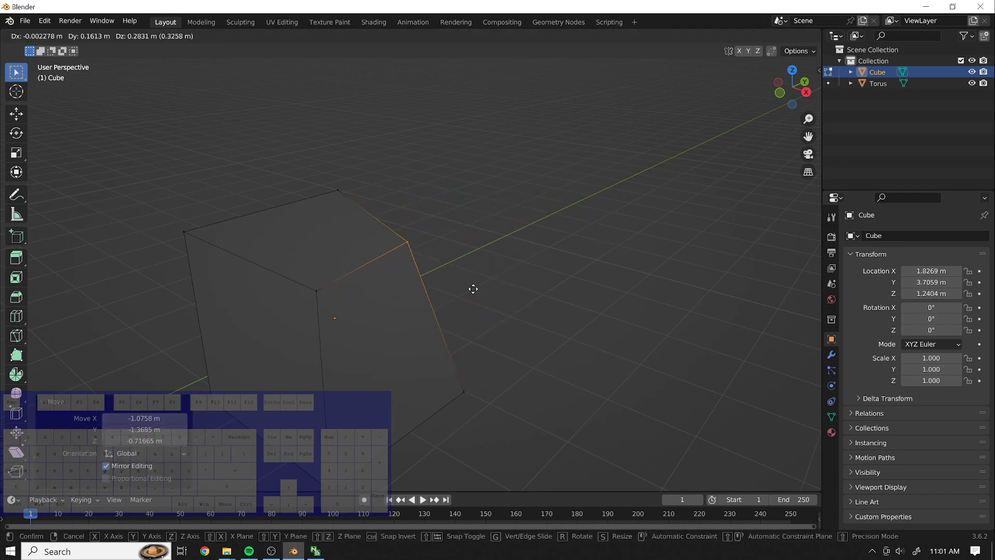
pyautogui.click(576, 273)
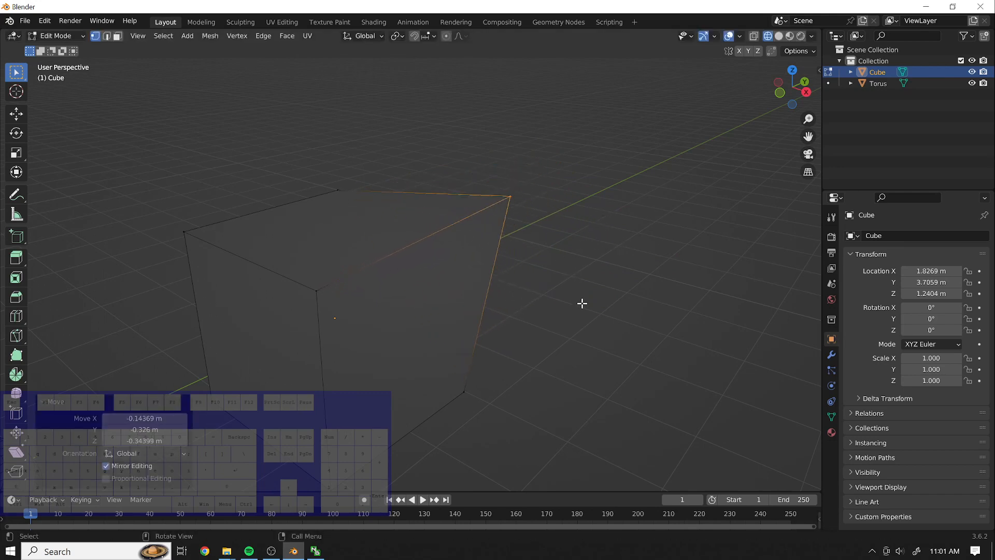
# Move the selected upper corner vertex about -0.41 m along the global Y axis after trying the Z and X constraints.
pyautogui.press('g')
pyautogui.press('z')
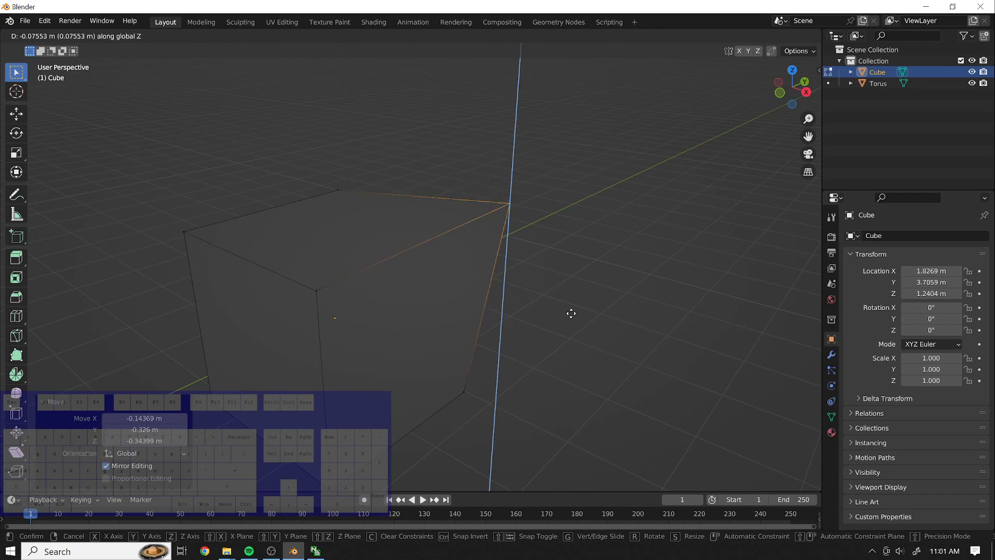
pyautogui.press('x')
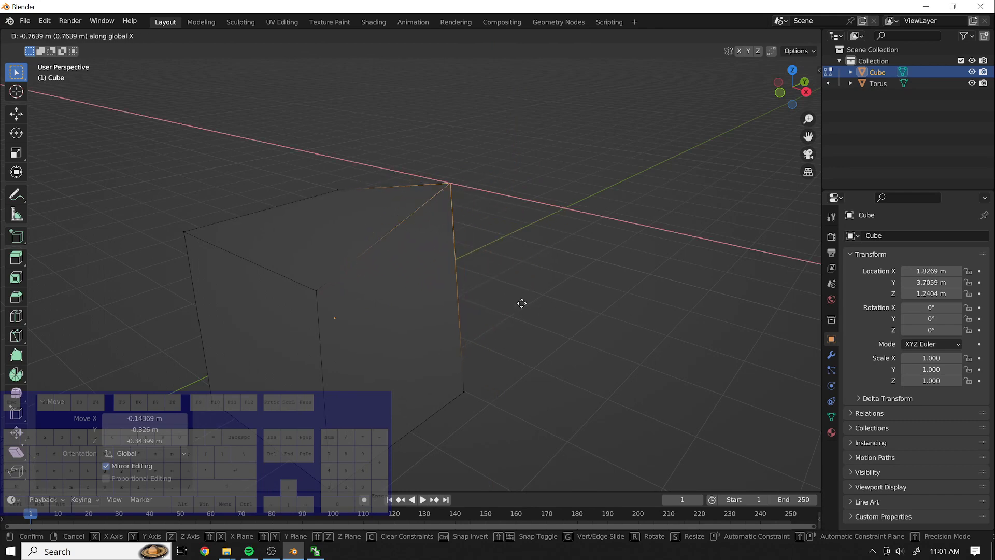
pyautogui.press('y')
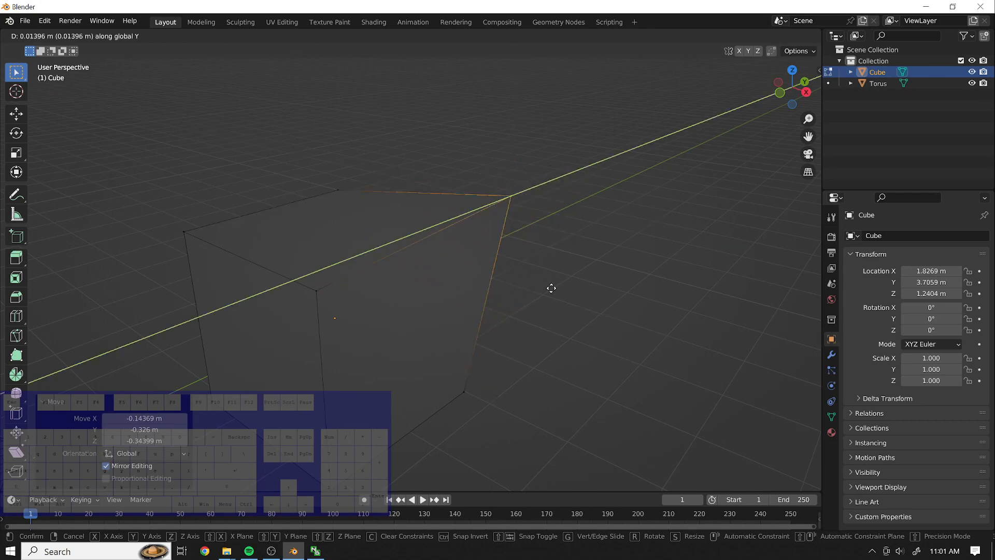
pyautogui.click(553, 295)
pyautogui.moveTo(605, 227); pyautogui.dragTo(566, 189, button='middle')
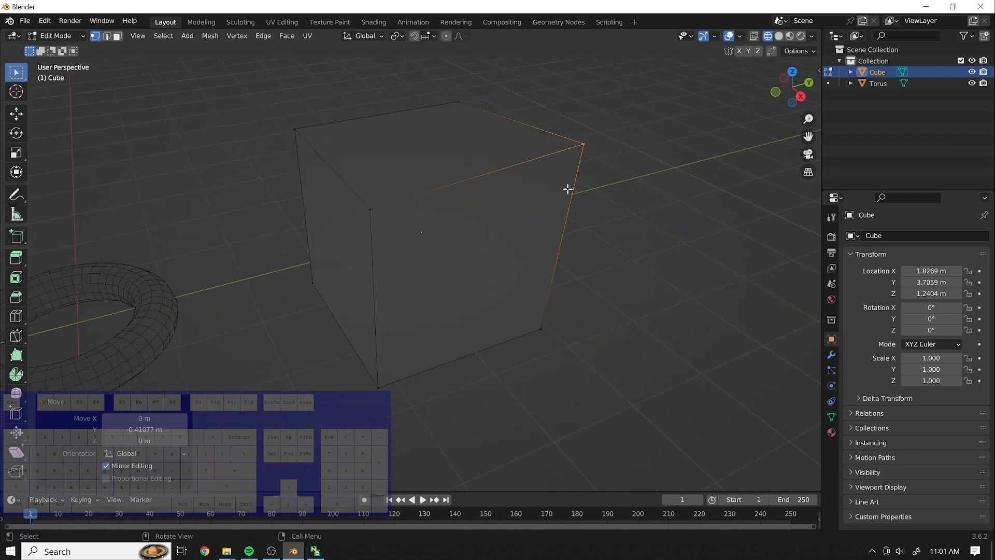
# Rotate the corner vertex about -60.9° and move it freely about -0.15 m in X, -0.43 m in Y and -0.09 m in Z.
pyautogui.press('r')
pyautogui.click(549, 220)
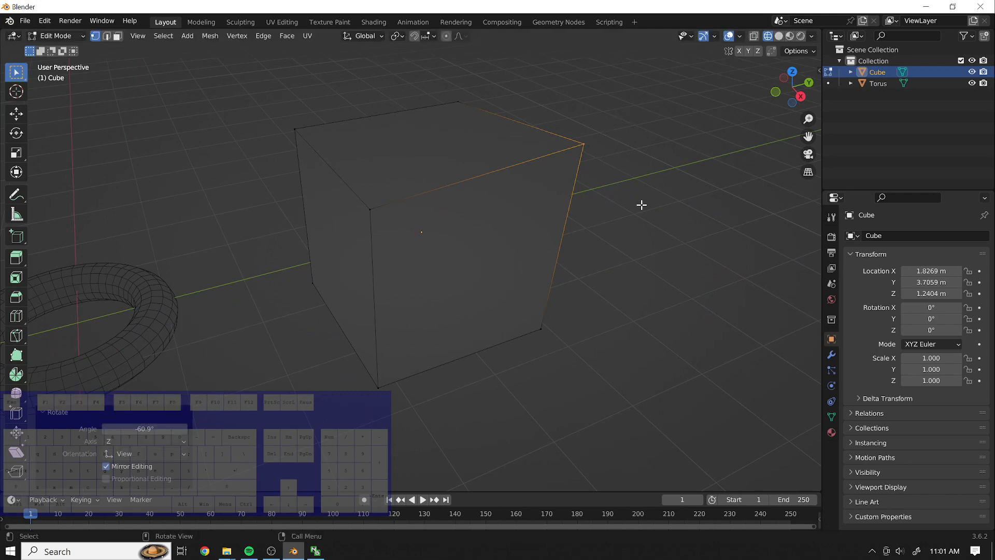
pyautogui.press('g')
pyautogui.click(589, 216)
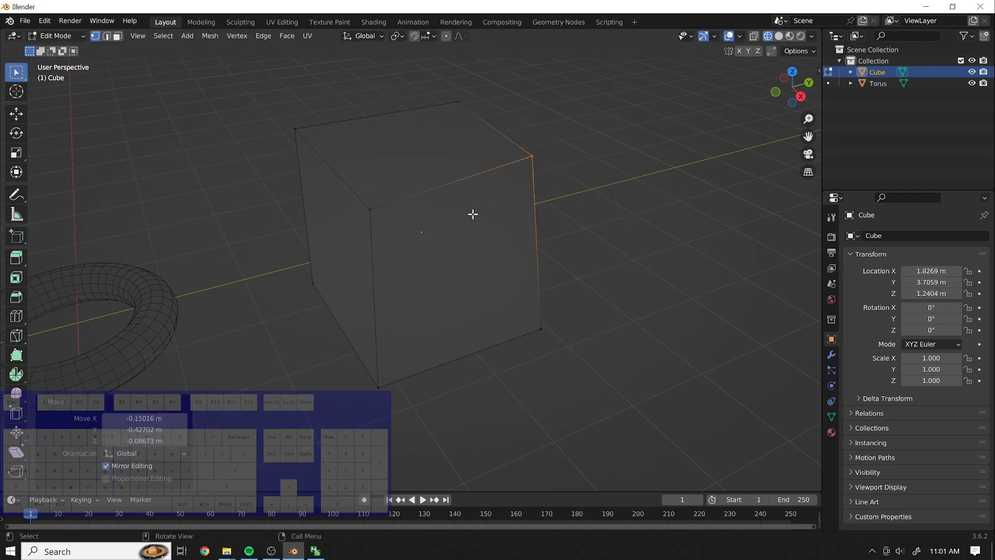
# In edge select mode, try moving the near top edge along Z and X, settling on about 0.03 m along Y.
pyautogui.click(103, 38)
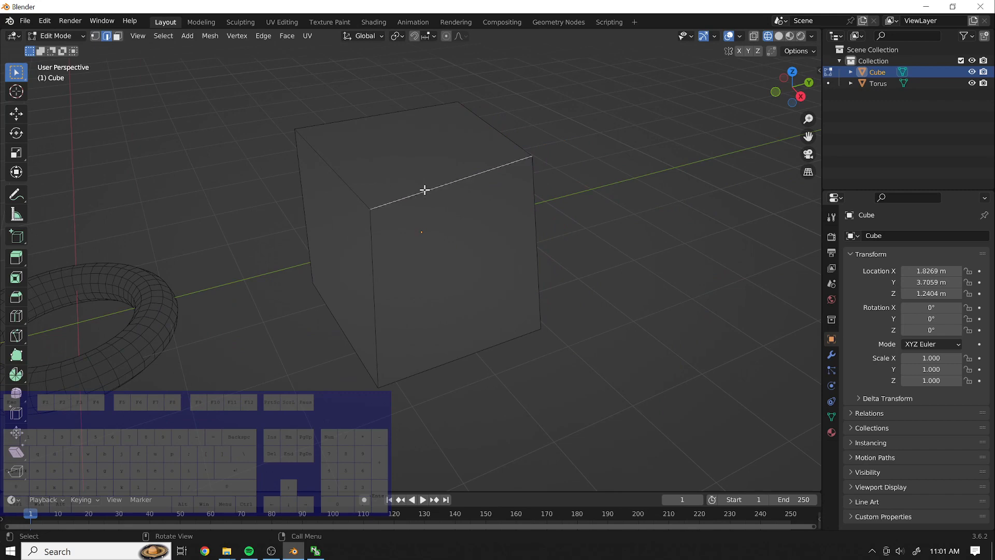
pyautogui.press('g')
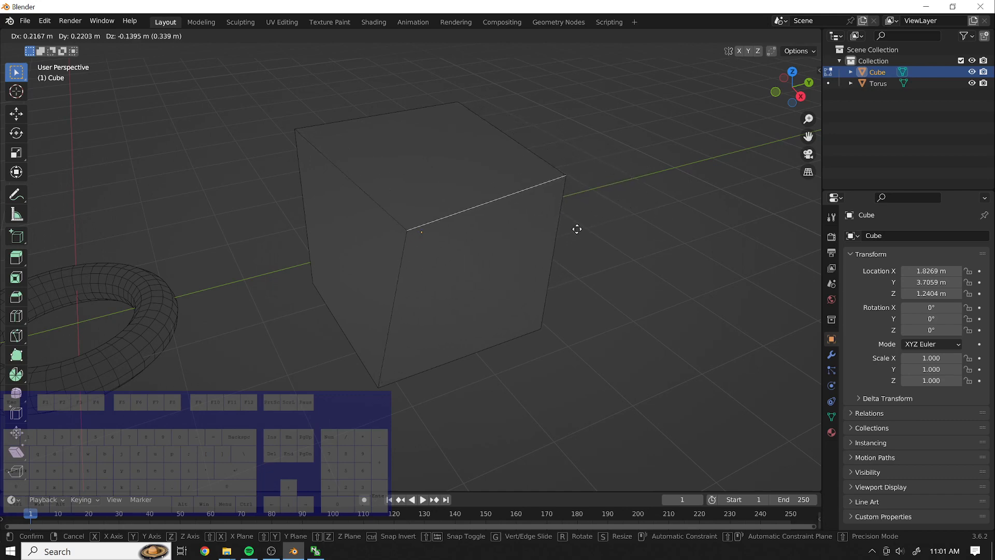
pyautogui.press('z')
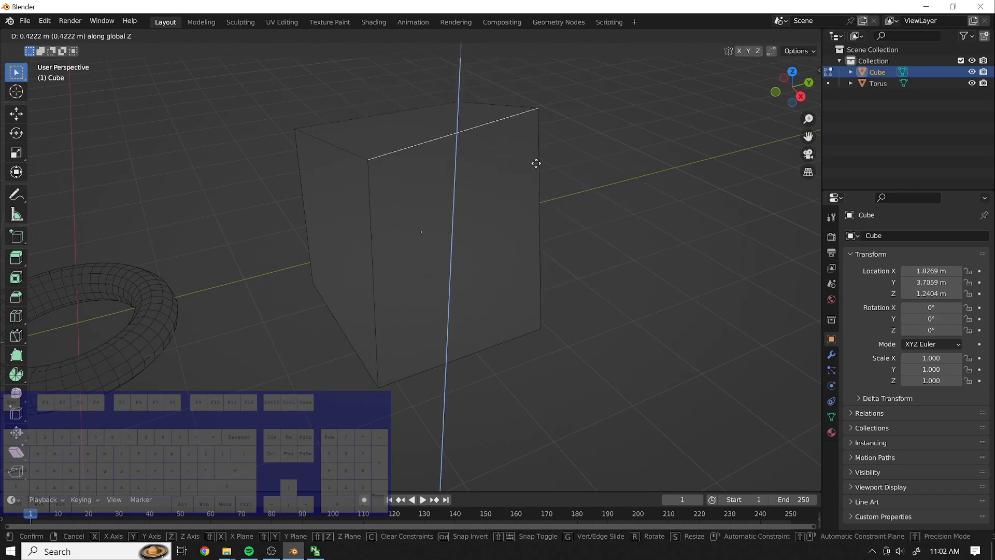
pyautogui.press('x')
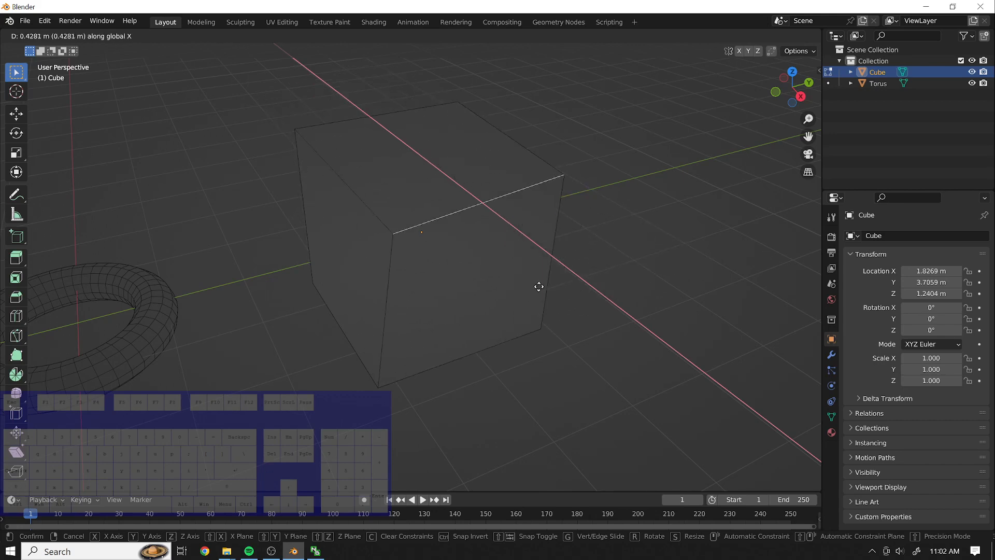
pyautogui.press('y')
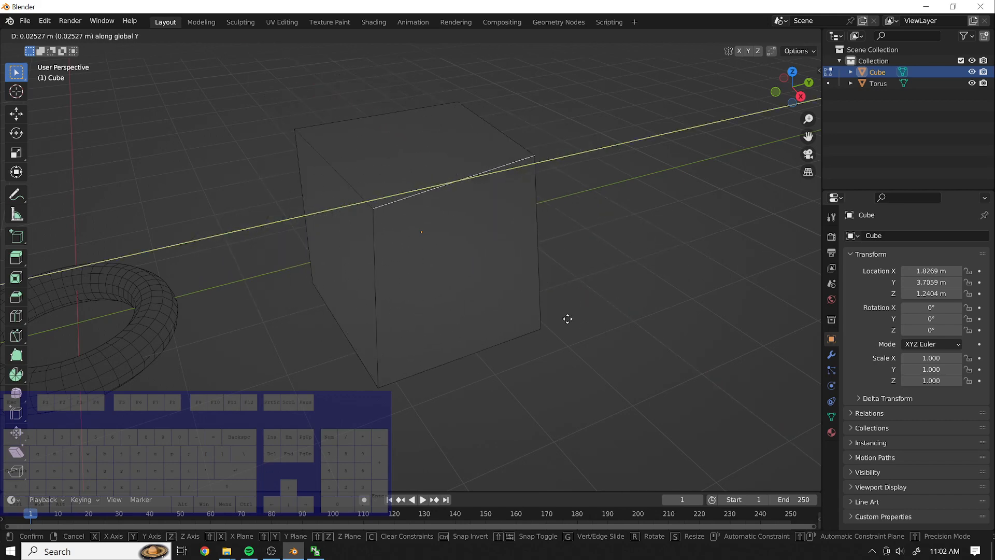
pyautogui.click(568, 317)
# Rotate the selected top edge about 41.1° around the view axis.
pyautogui.press('r')
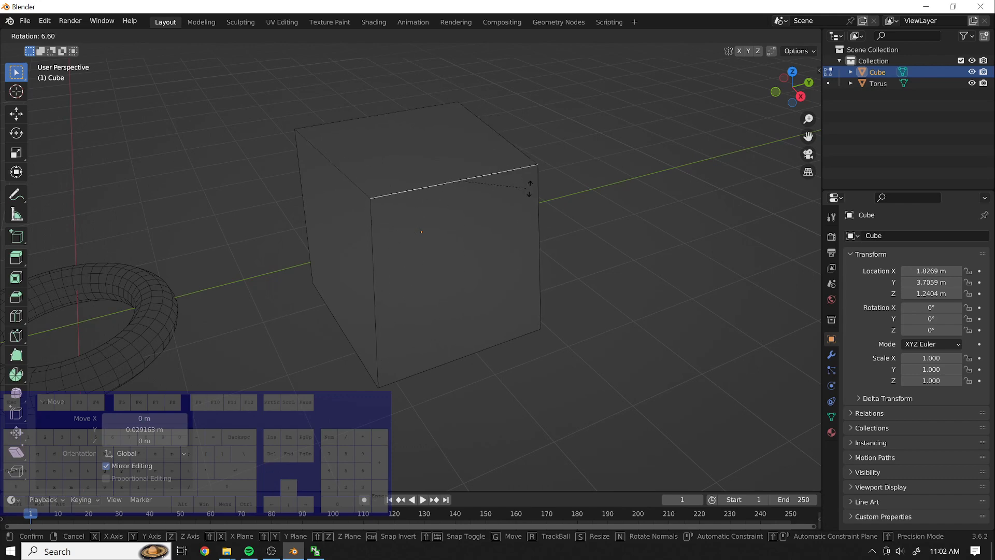
pyautogui.click(479, 274)
pyautogui.moveTo(415, 275); pyautogui.dragTo(473, 306, button='middle')
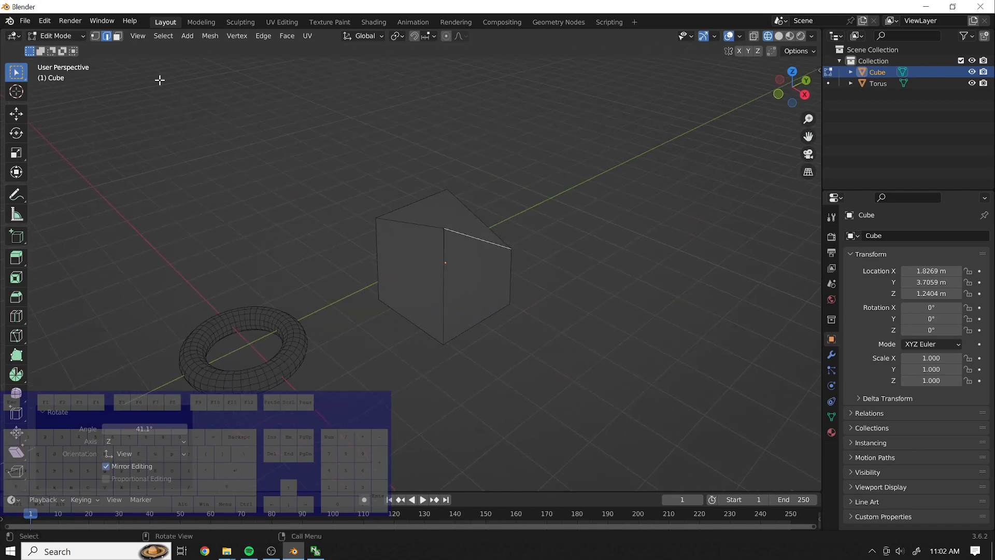
# In face select mode, select the cube's right side face and move it about 0.07 m X, -0.12 m Y and -0.21 m Z.
pyautogui.click(118, 36)
pyautogui.press('3')
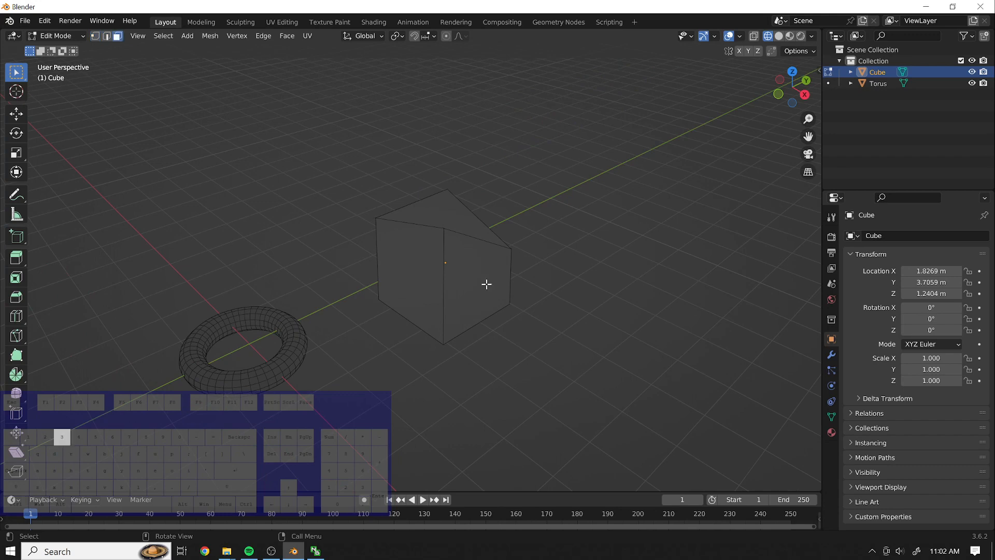
pyautogui.click(481, 281)
pyautogui.moveTo(622, 327); pyautogui.dragTo(665, 302, button='middle')
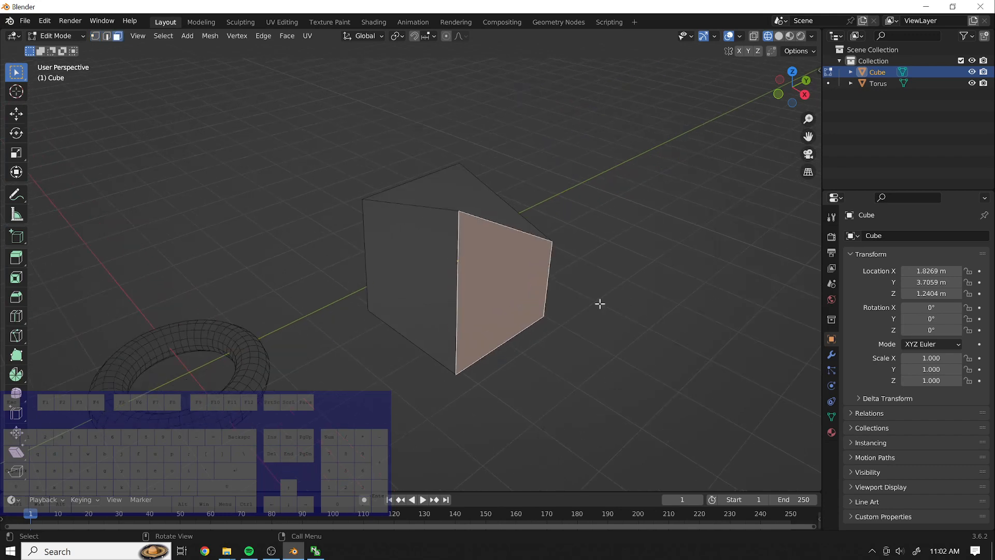
pyautogui.press('g')
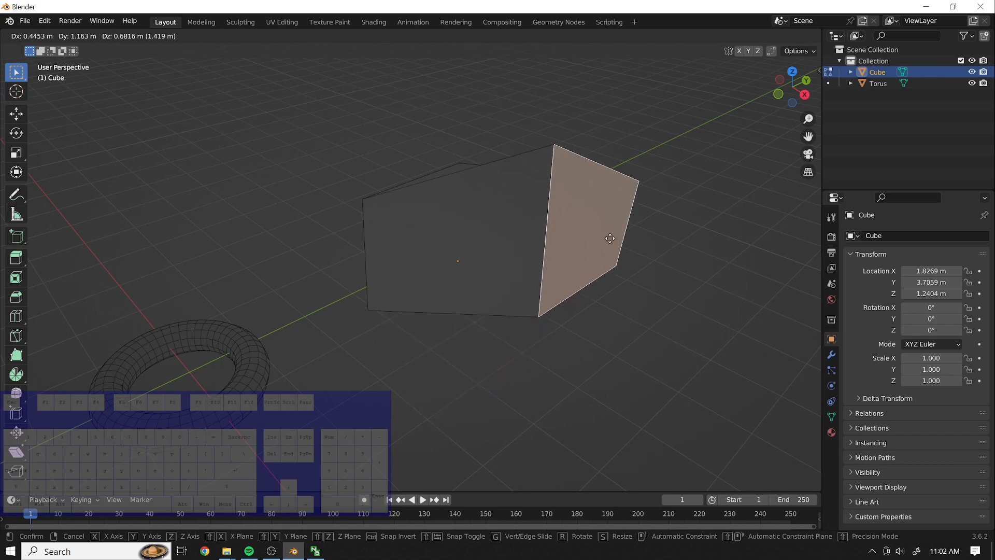
pyautogui.click(523, 315)
# Rotate the selected side face about -13.7° and scale it by about 1.305 along the global Y axis.
pyautogui.press('r')
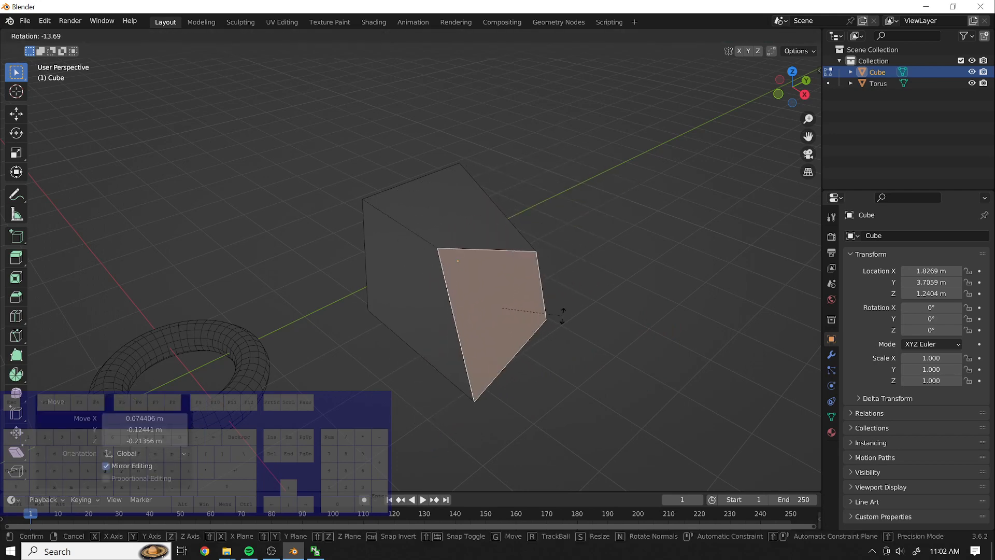
pyautogui.click(563, 315)
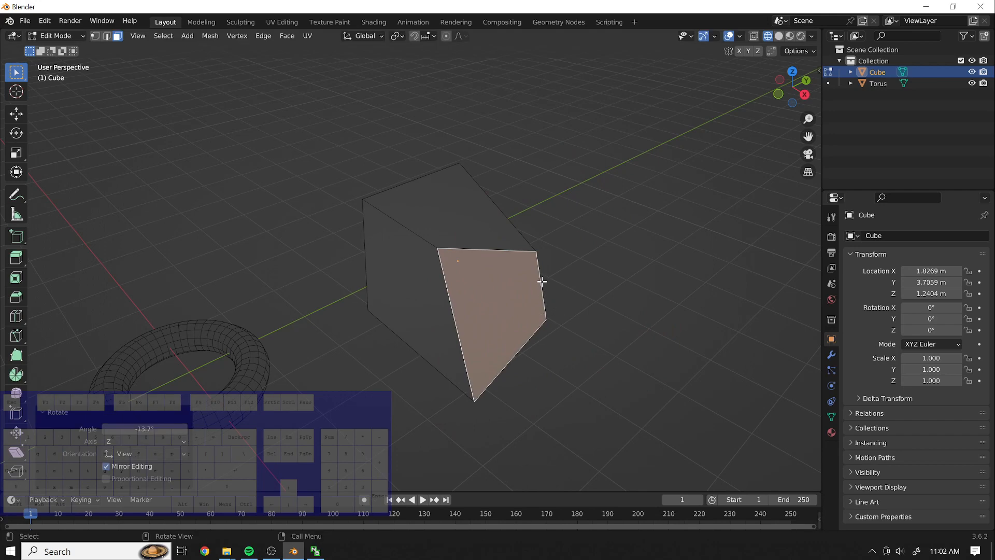
pyautogui.press('s')
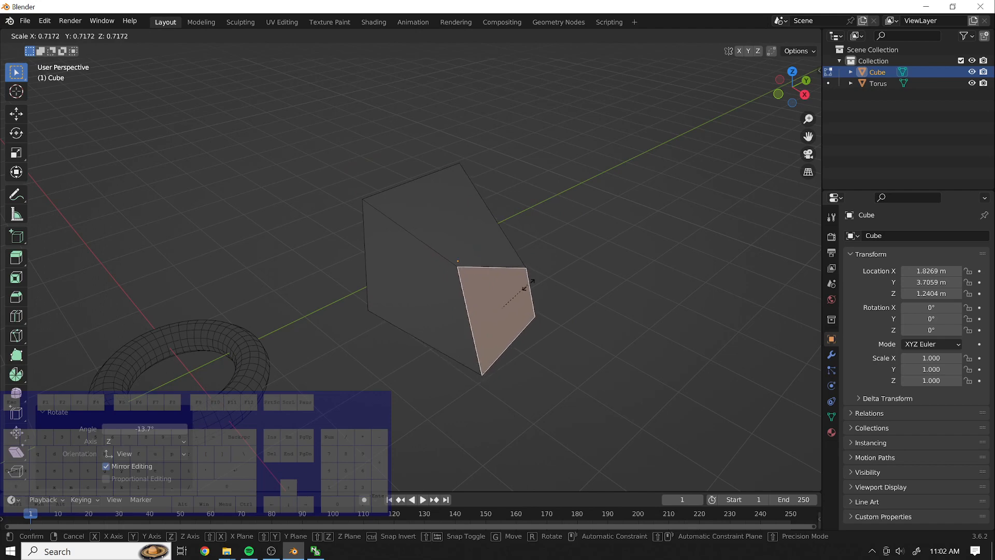
pyautogui.press('z')
pyautogui.press('x')
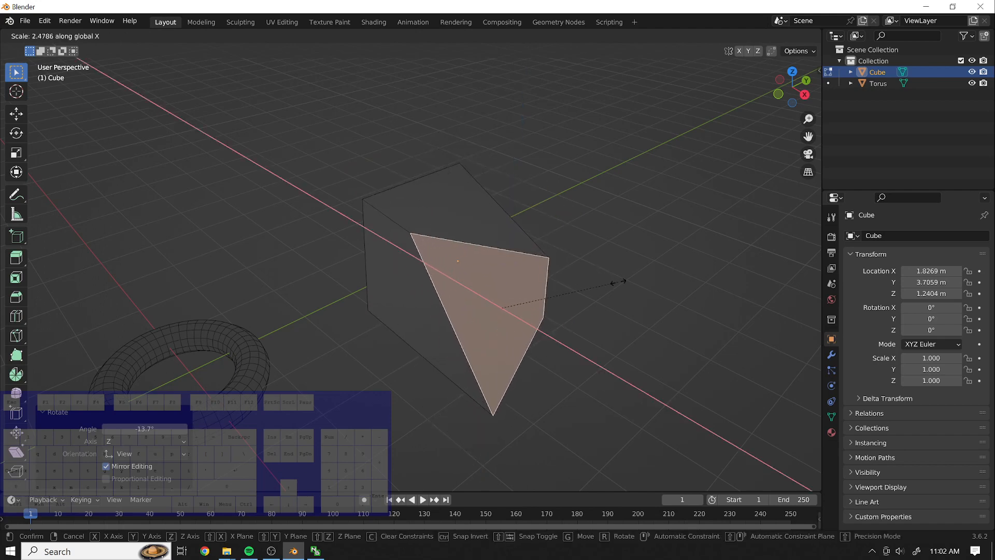
pyautogui.press('y')
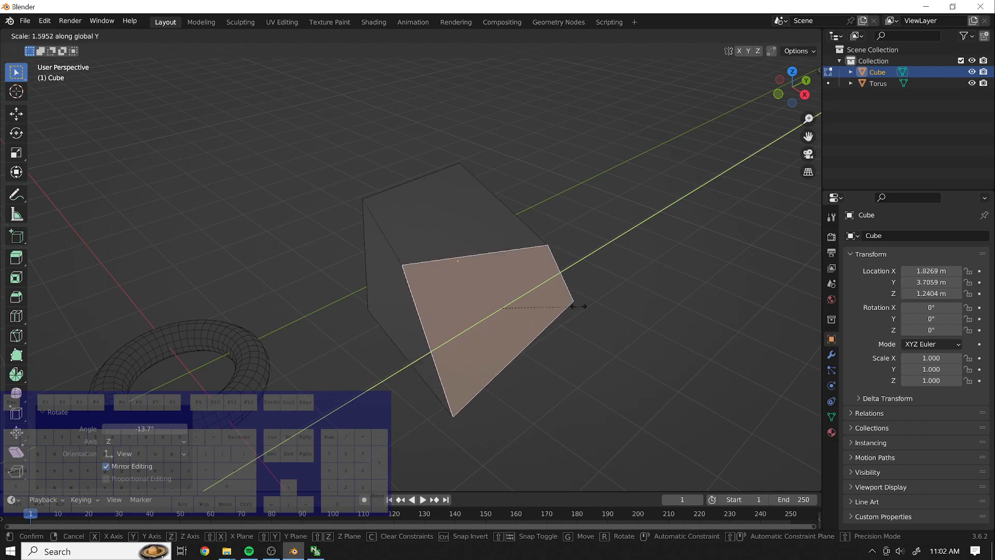
pyautogui.click(581, 305)
# Using X-ray in vertex select mode, move the hidden back lower vertex in the negative direction along the global X axis.
pyautogui.moveTo(648, 322); pyautogui.dragTo(639, 275, button='middle')
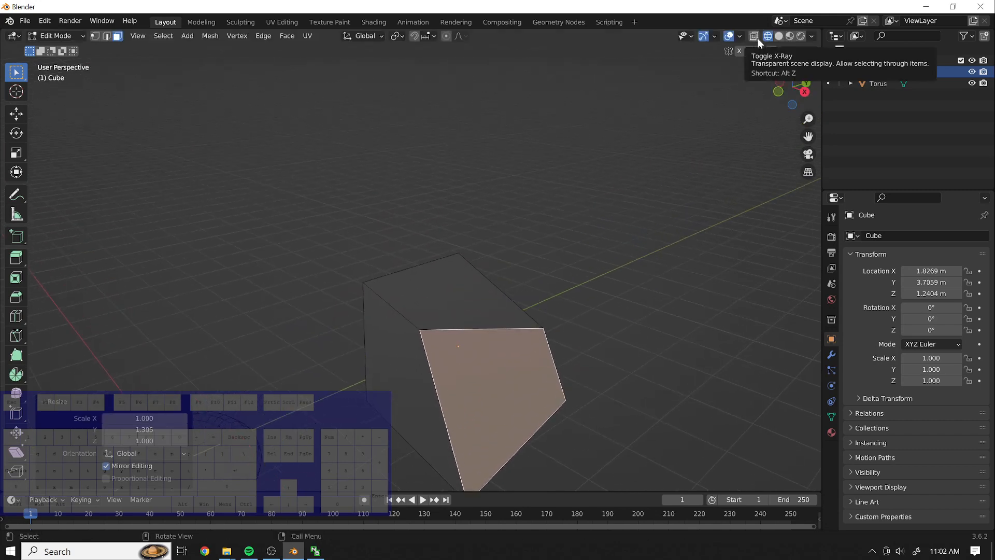
pyautogui.click(327, 389)
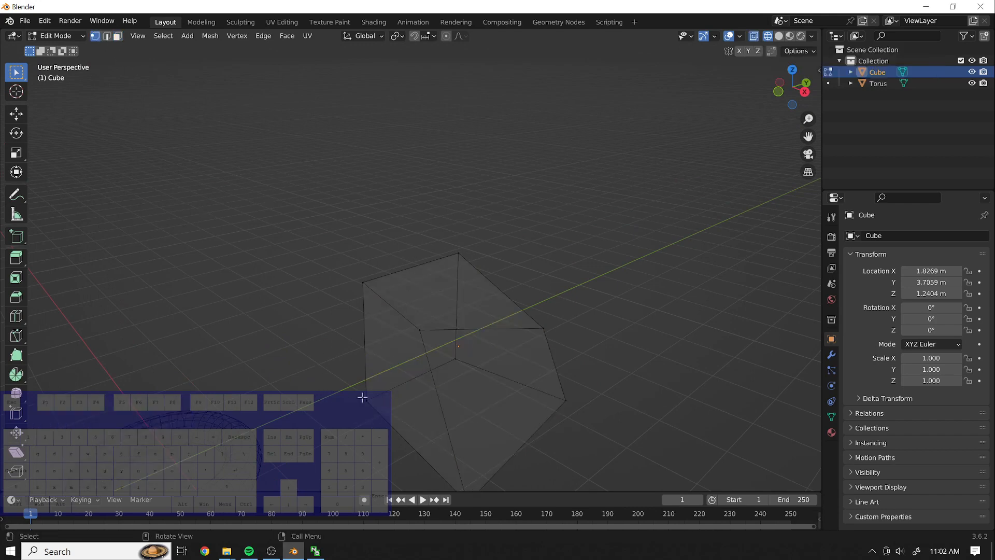
pyautogui.click(453, 359)
pyautogui.press('g')
pyautogui.press('z')
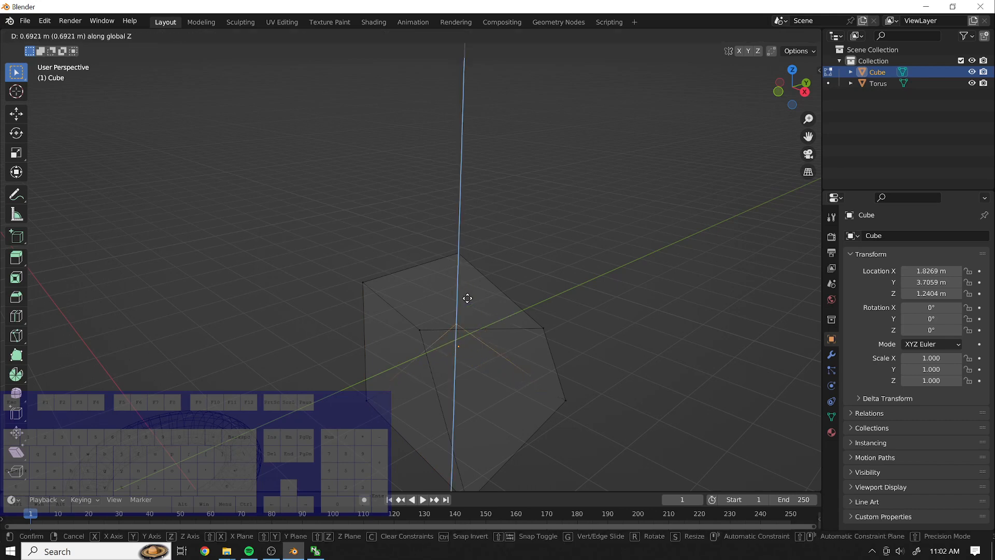
pyautogui.press('x')
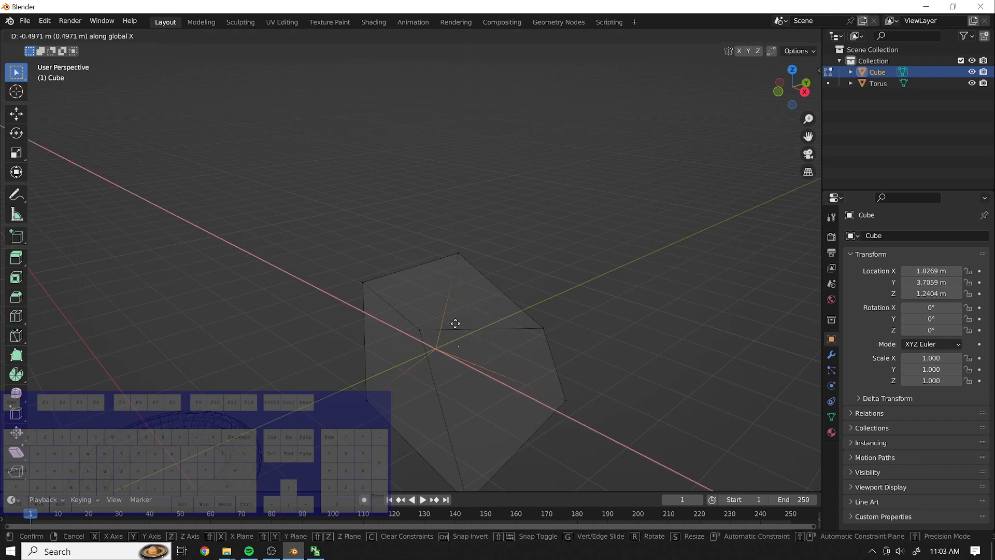
pyautogui.click(383, 296)
pyautogui.click(449, 273)
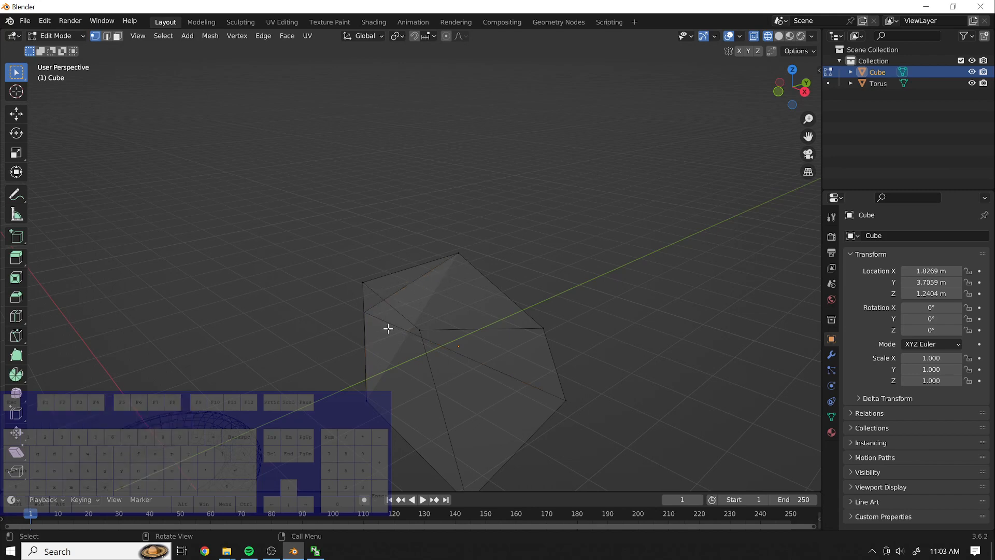
# Box-select the moved back vertex again and move it about 3.45 m along the global Y axis.
pyautogui.click(357, 312)
pyautogui.moveTo(398, 330); pyautogui.dragTo(353, 309)
pyautogui.press('g')
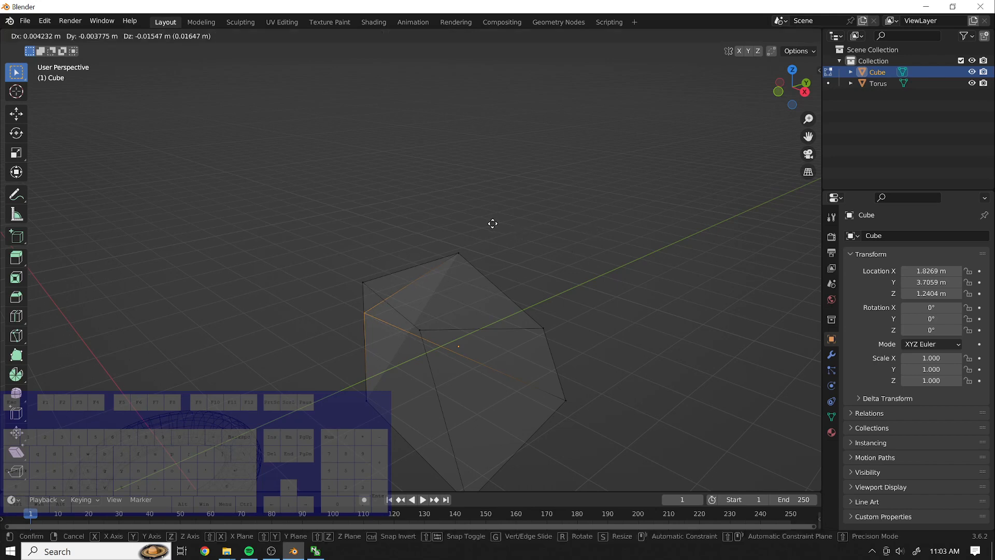
pyautogui.press('y')
pyautogui.click(609, 202)
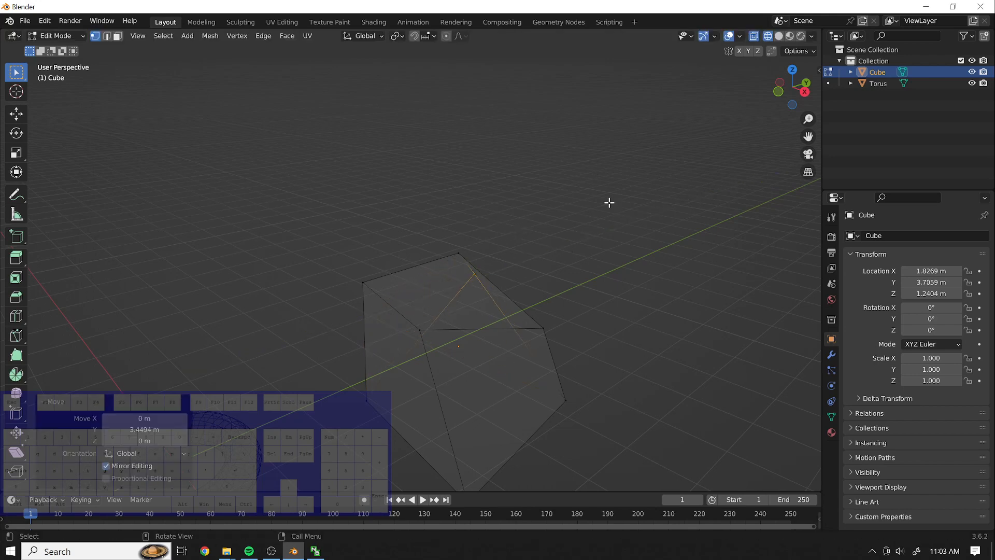
# Turn off X-ray, switch the viewport to solid shading and inspect the deformed cube from several sides.
pyautogui.moveTo(609, 202); pyautogui.dragTo(720, 113, button='middle')
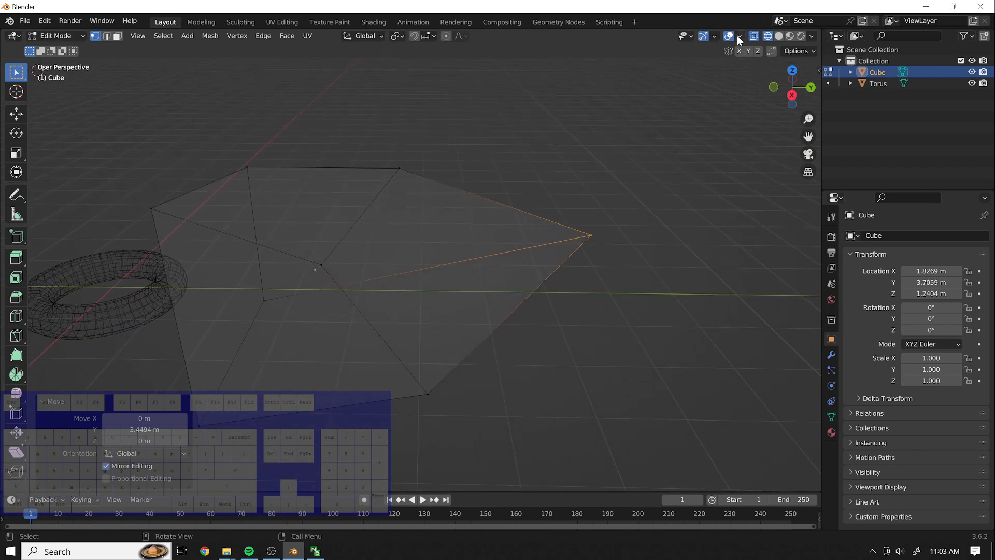
pyautogui.click(754, 36)
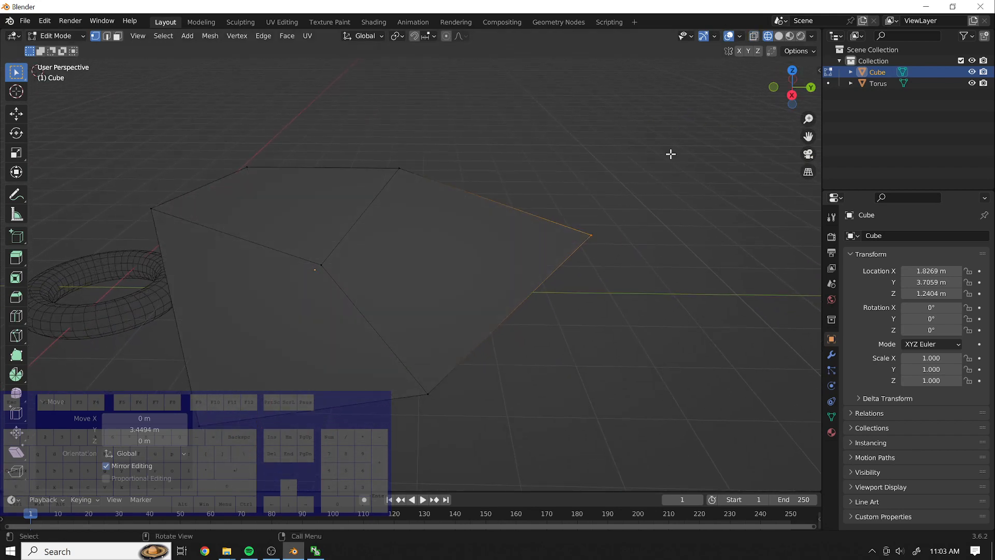
pyautogui.click(780, 36)
pyautogui.moveTo(678, 341); pyautogui.dragTo(666, 323, button='middle')
pyautogui.moveTo(665, 328); pyautogui.dragTo(436, 335, button='middle')
pyautogui.moveTo(633, 259); pyautogui.dragTo(576, 257, button='middle')
pyautogui.moveTo(701, 229); pyautogui.dragTo(3, 233, button='middle')
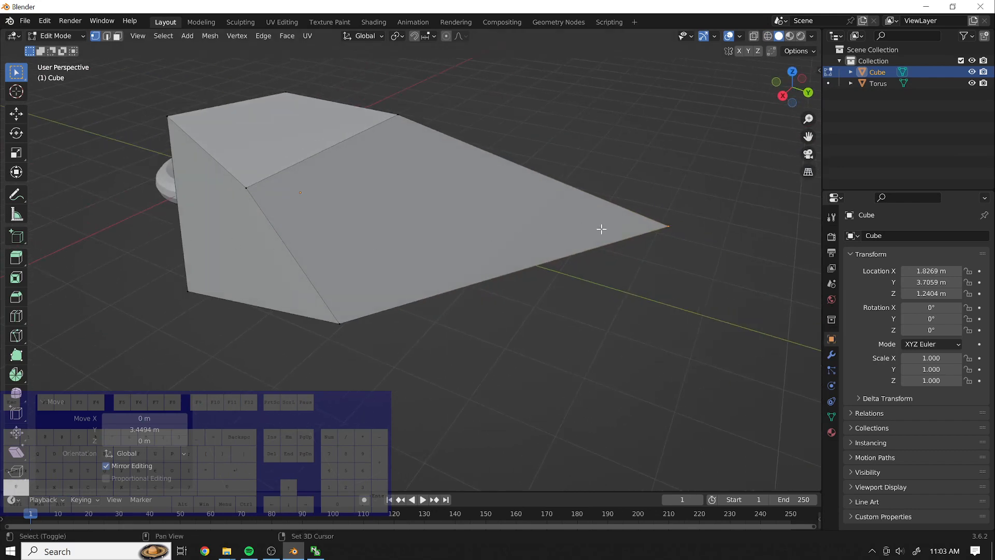
# Box-select the vertices of the deformed cube's top face.
pyautogui.keyDown('shift'); pyautogui.moveTo(599, 229); pyautogui.dragTo(112, 280, button='middle'); pyautogui.keyUp('shift')
pyautogui.moveTo(311, 279); pyautogui.dragTo(490, 237, button='middle')
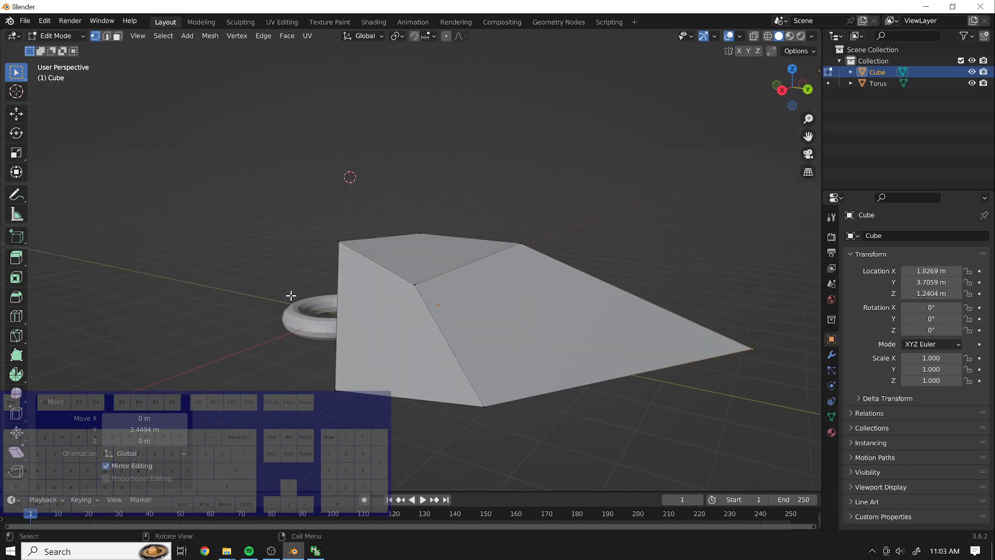
pyautogui.moveTo(194, 199); pyautogui.dragTo(586, 358)
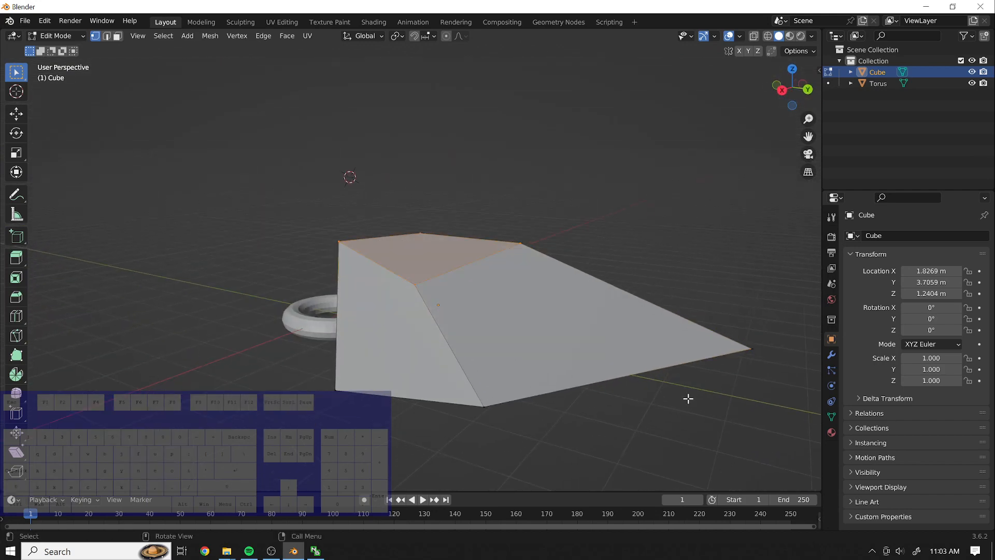
# Start a new General file, discarding the changes to the deformed cube scene.
pyautogui.click(30, 20)
pyautogui.click(25, 22)
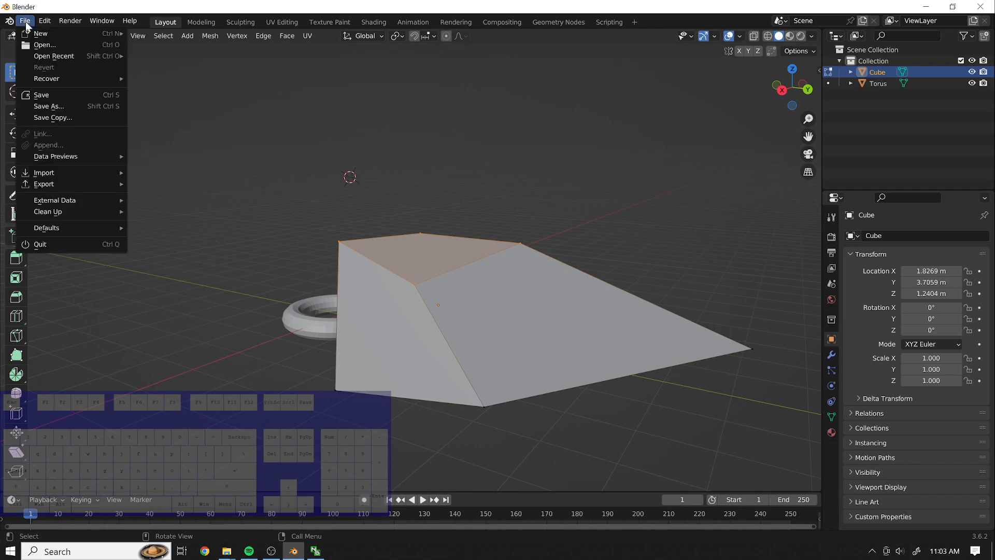
pyautogui.moveTo(42, 35)
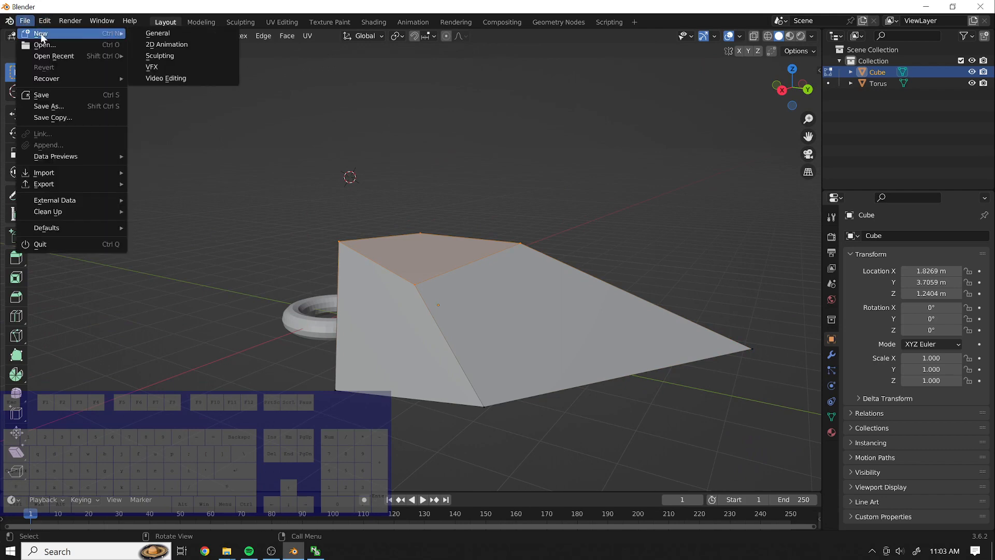
pyautogui.click(159, 33)
pyautogui.click(540, 298)
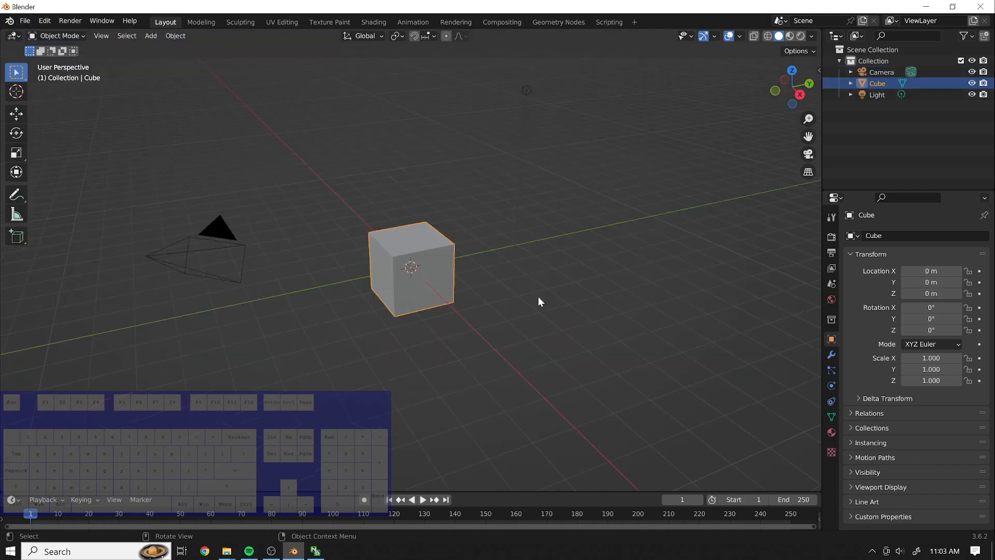
# Delete the default light, camera and cube to empty the scene.
pyautogui.click(526, 90)
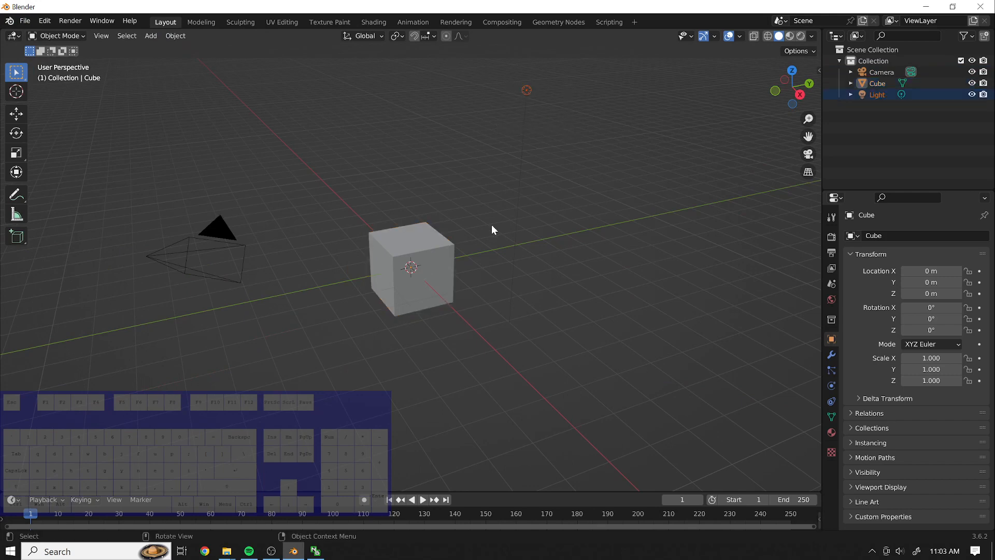
pyautogui.press('Delete')
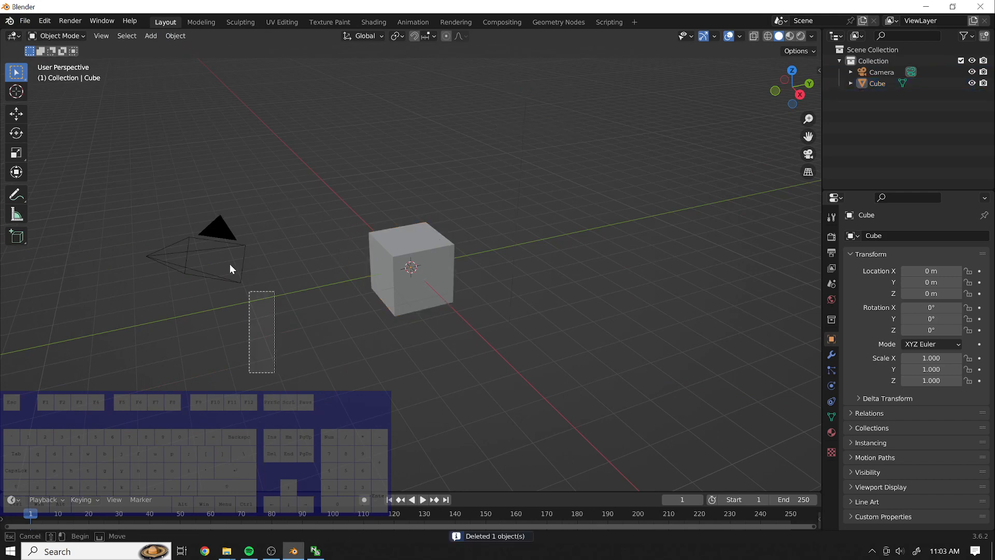
pyautogui.click(229, 265)
pyautogui.press('Delete')
pyautogui.press('a')
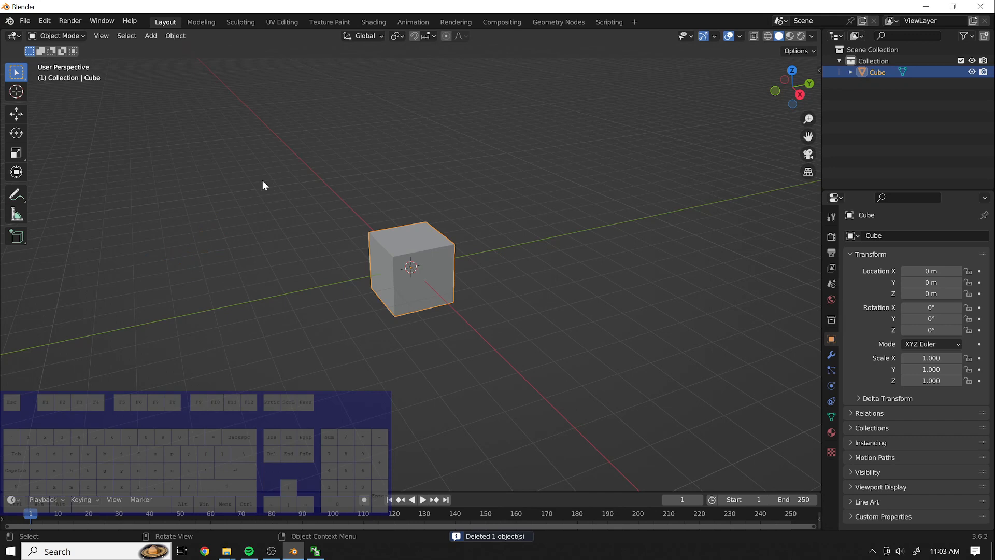
pyautogui.press('Delete')
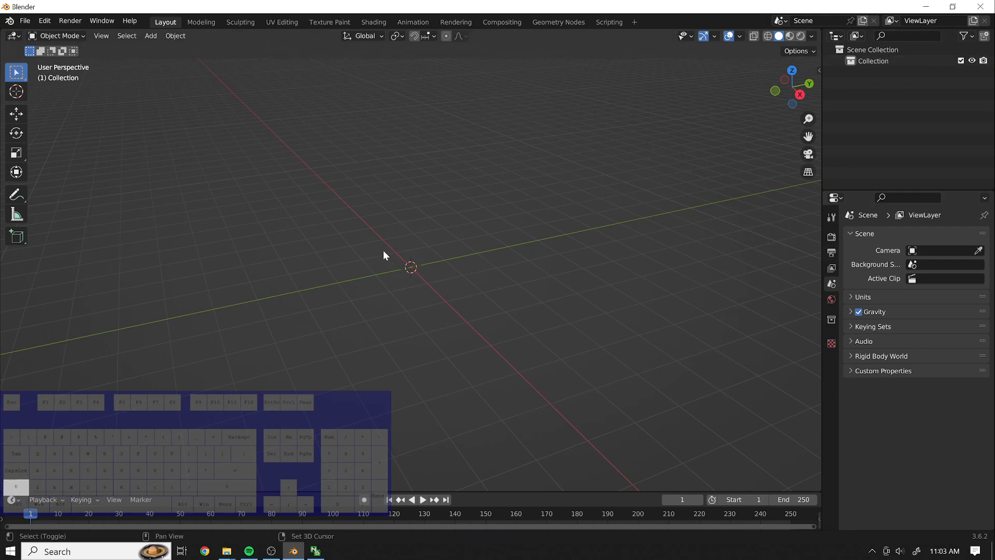
# Add a cylinder mesh at the origin.
pyautogui.hotkey('shift', 'a')
pyautogui.moveTo(353, 251)
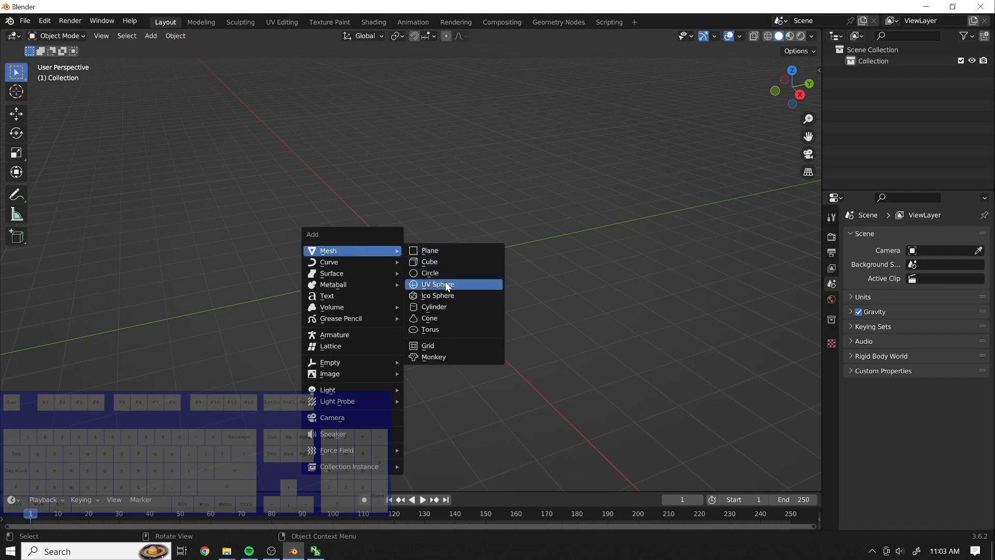
pyautogui.click(442, 309)
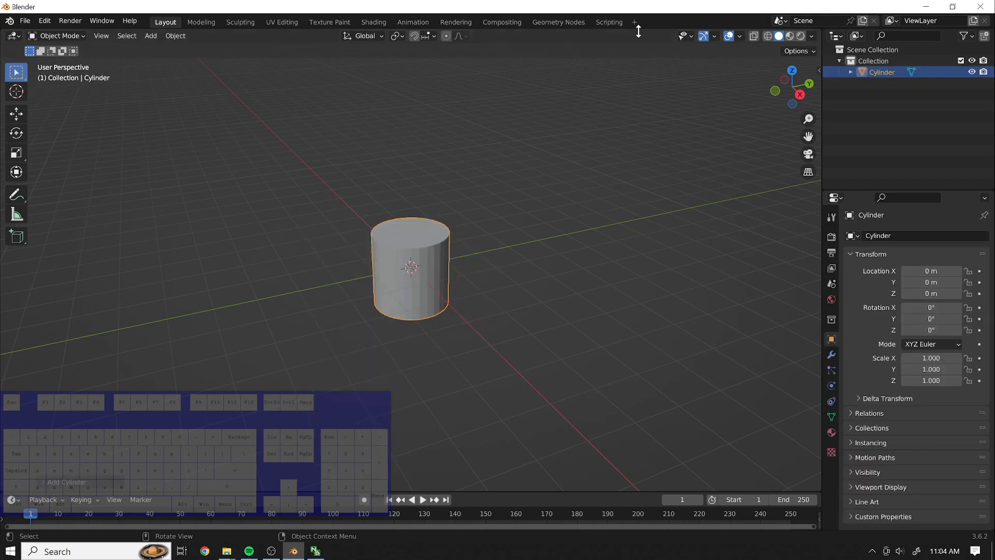
pyautogui.scroll(3, 402, 136)
pyautogui.scroll(-2, 388, 132)
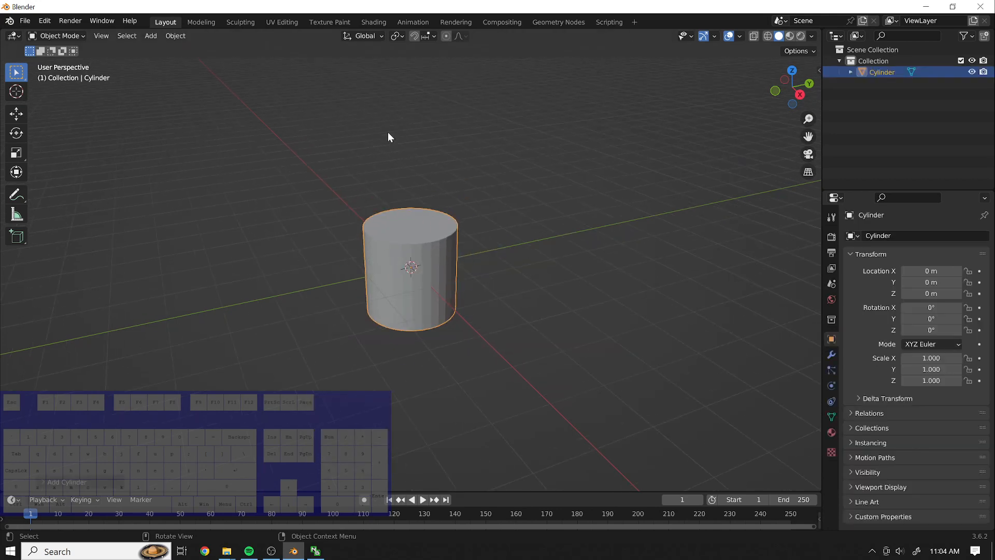
pyautogui.scroll(1, 389, 127)
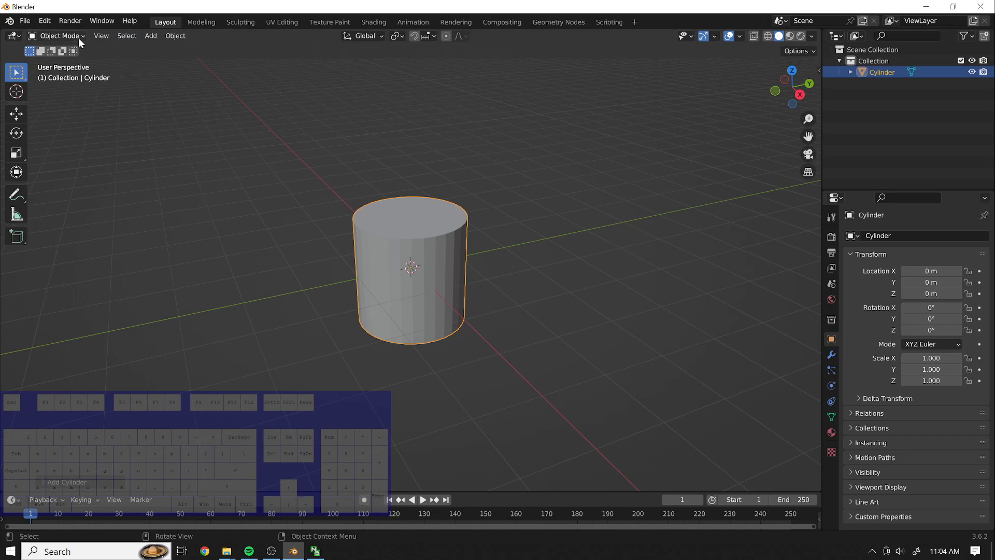
# Stretch the cylinder along the global Z axis to a Z scale of about 2.96.
pyautogui.press('s')
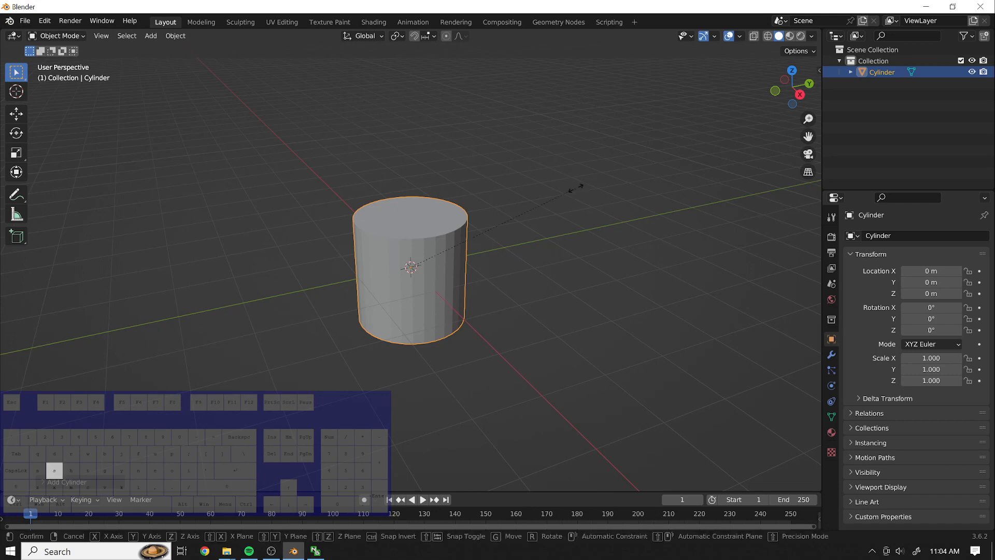
pyautogui.press('y')
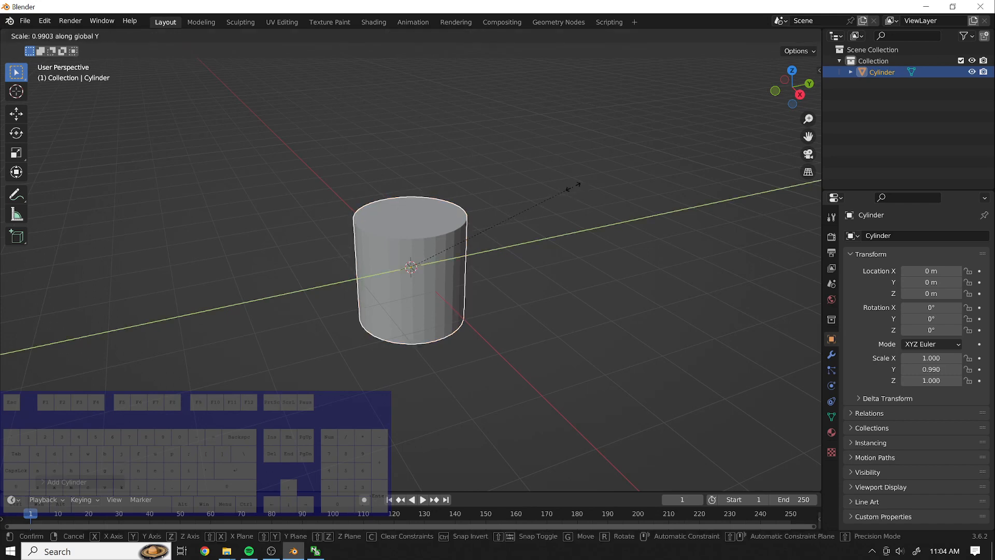
pyautogui.press('z')
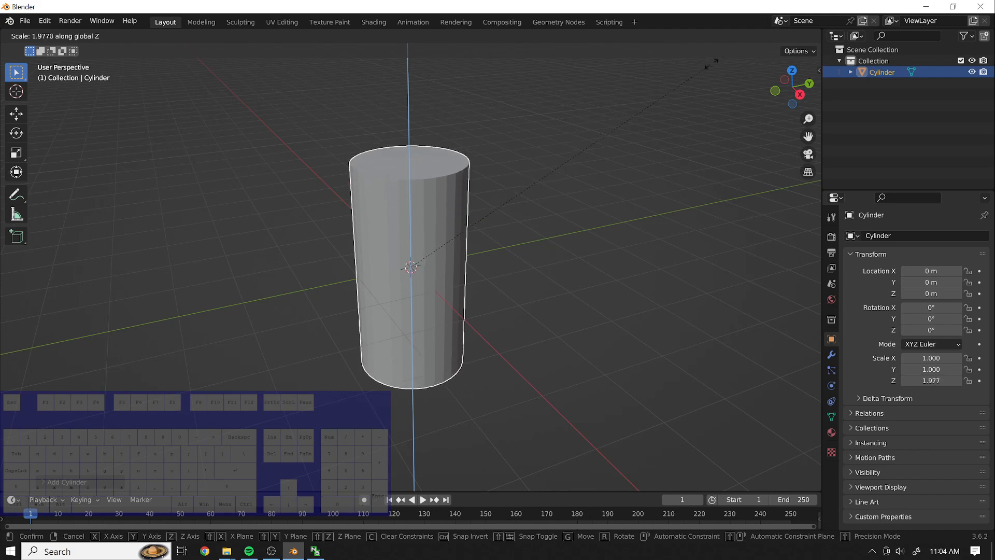
pyautogui.click(739, 536)
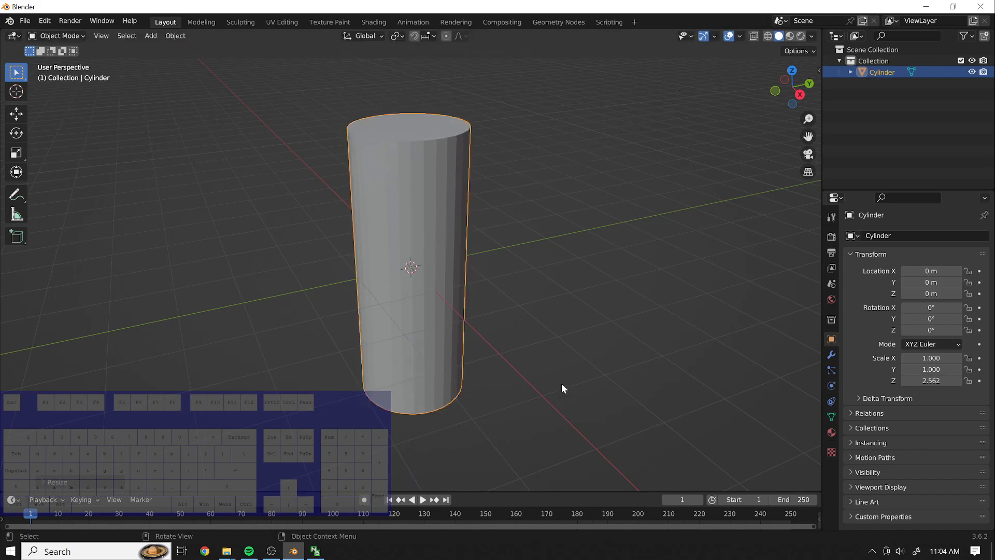
pyautogui.press('s')
pyautogui.press('z')
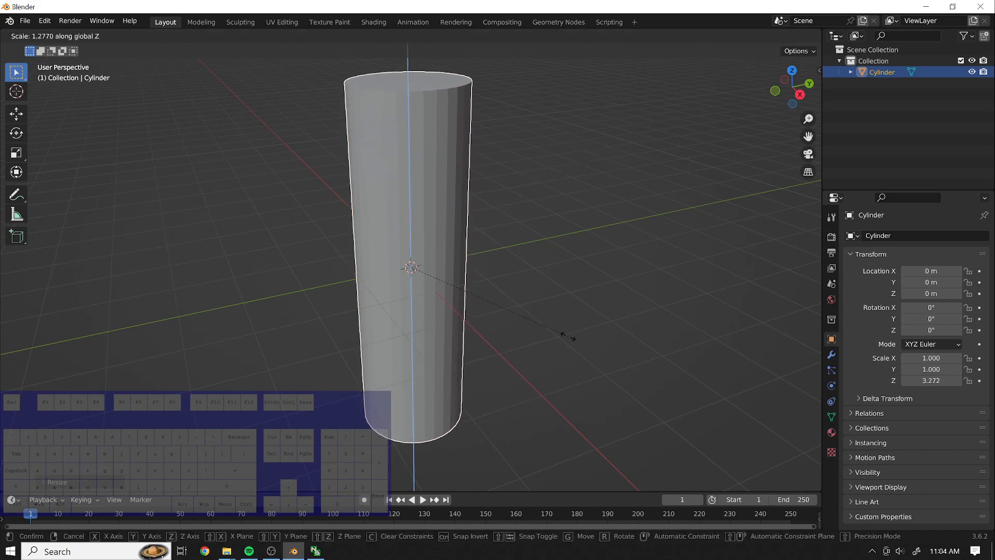
pyautogui.click(554, 329)
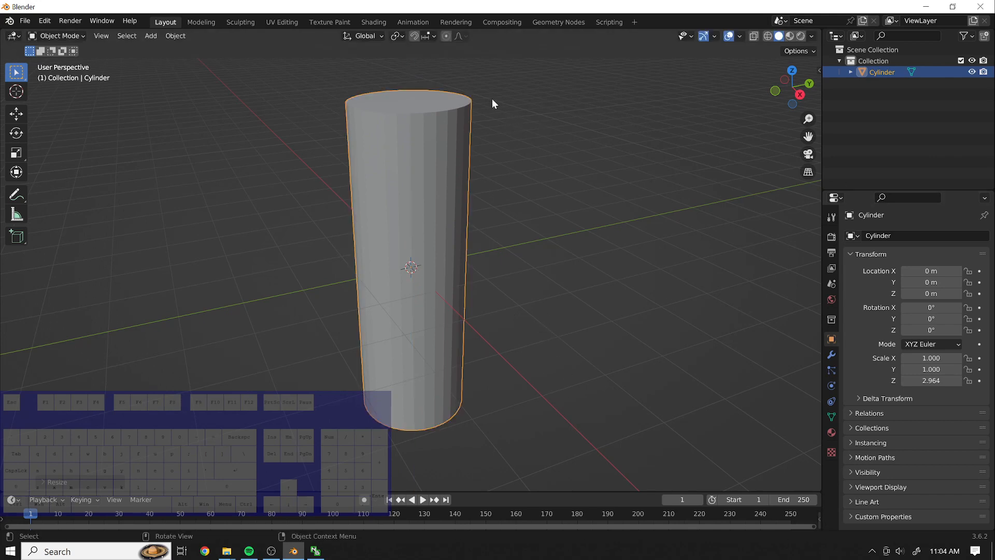
# In Edit Mode, box-select the vertices of the cylinder's top face from the top orthographic view.
pyautogui.press('KP_7')
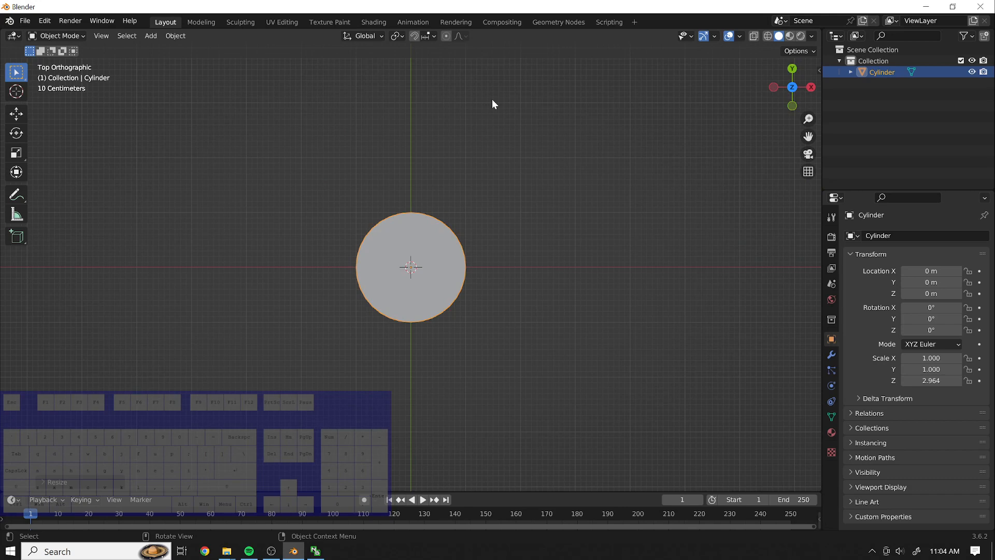
pyautogui.scroll(3, 503, 279)
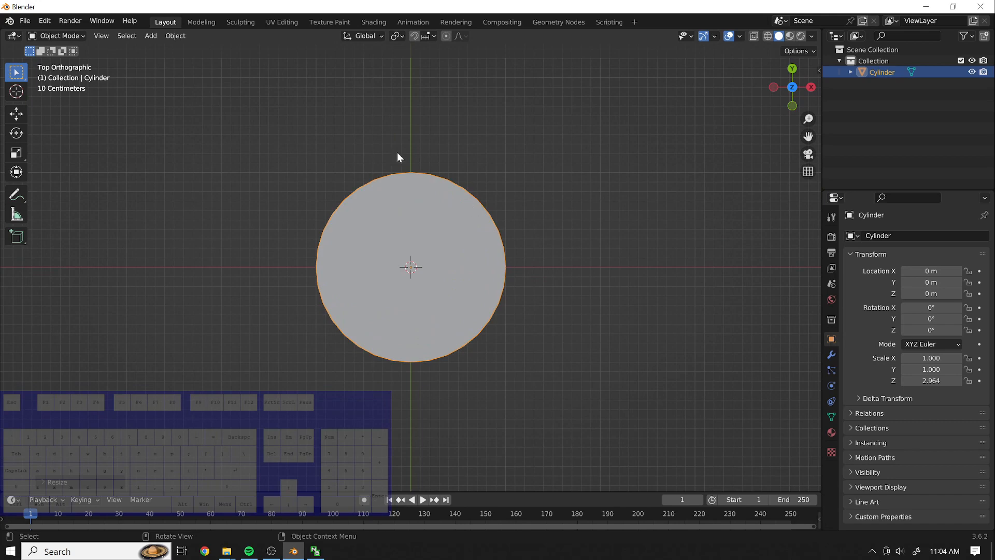
pyautogui.click(83, 36)
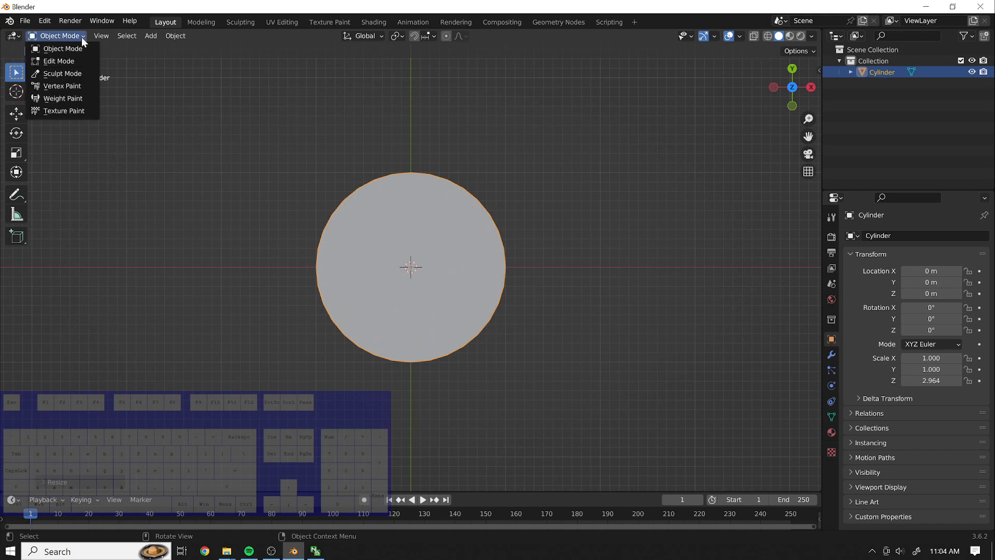
pyautogui.click(73, 36)
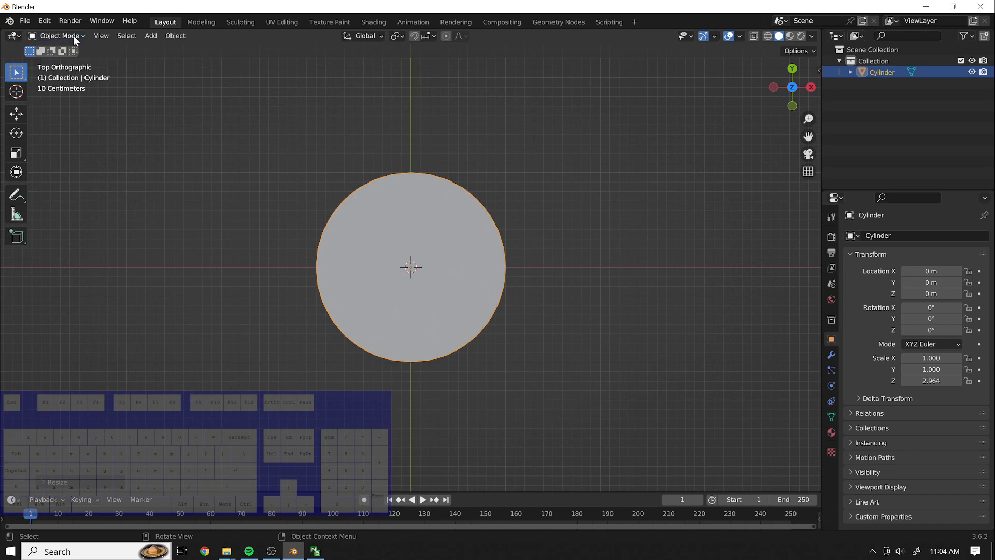
pyautogui.press('Tab')
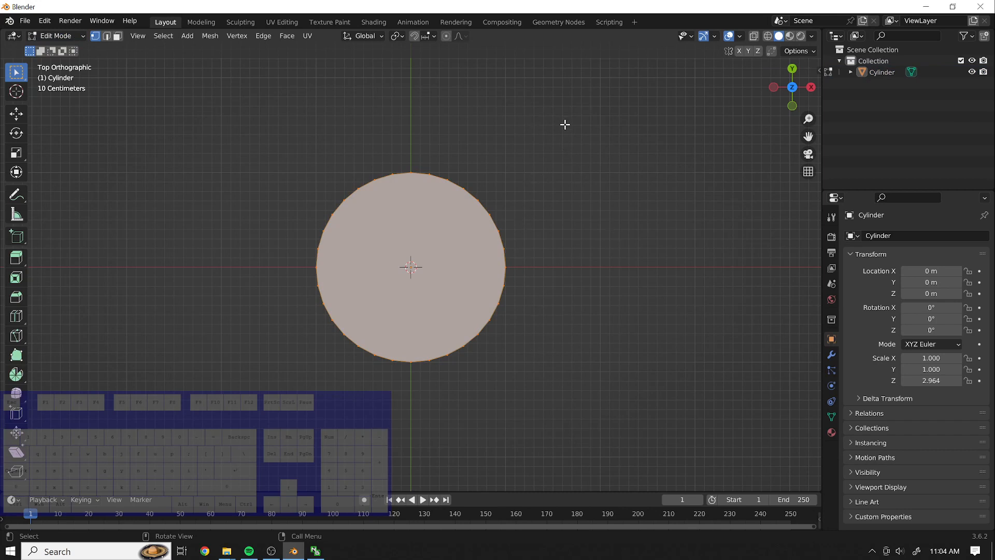
pyautogui.click(539, 123)
pyautogui.moveTo(540, 121); pyautogui.dragTo(503, 267)
pyautogui.moveTo(566, 138); pyautogui.dragTo(274, 390)
# Inset the cylinder's top face seven times in succession to form concentric rings shrinking toward the centre.
pyautogui.press('i')
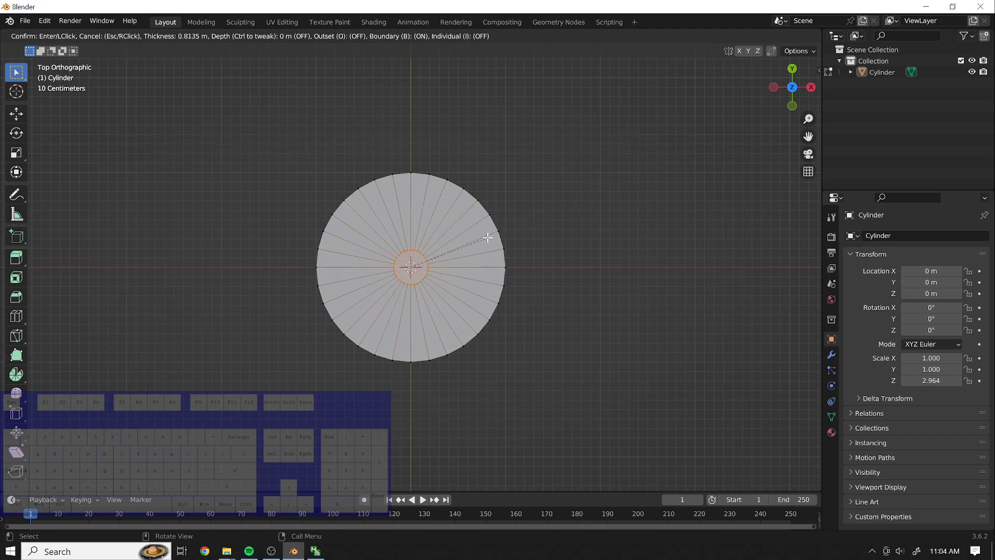
pyautogui.click(606, 206)
pyautogui.press('i')
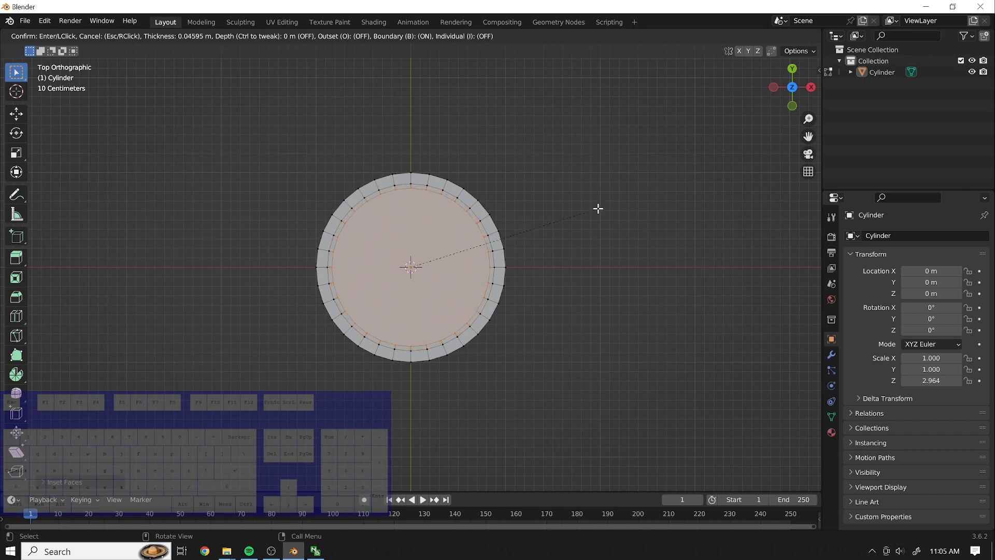
pyautogui.click(579, 214)
pyautogui.press('i')
pyautogui.click(554, 225)
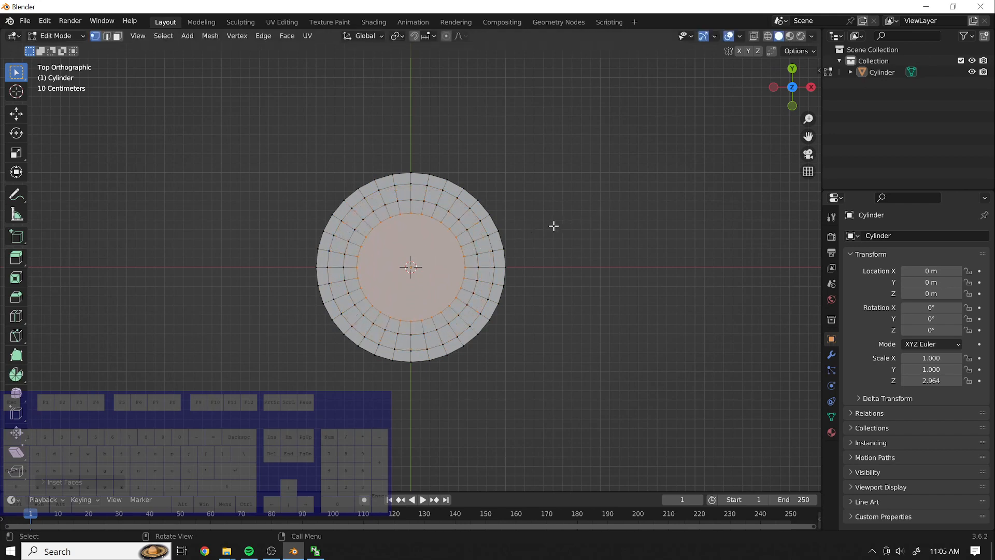
pyautogui.press('i')
pyautogui.click(528, 230)
pyautogui.press('i')
pyautogui.click(506, 241)
pyautogui.press('i')
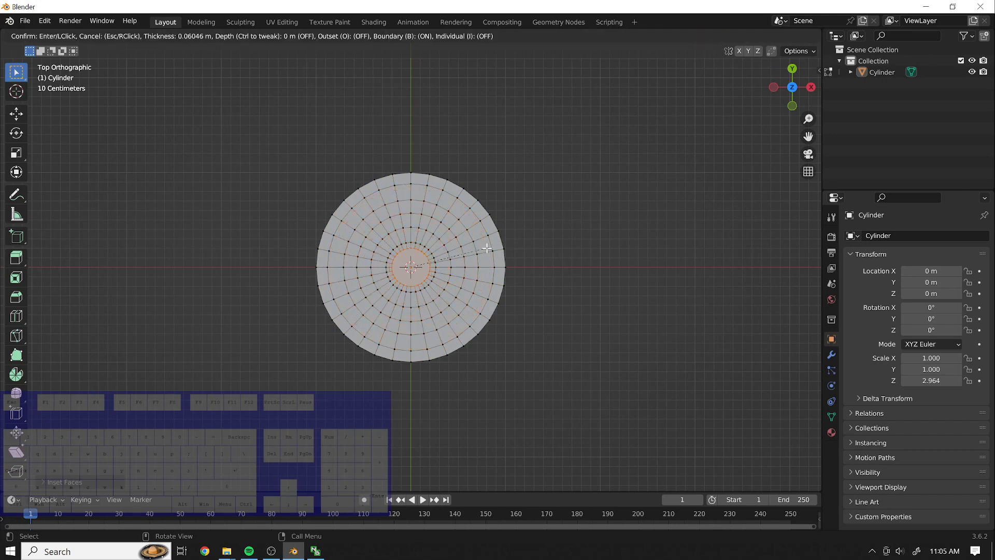
pyautogui.click(482, 250)
pyautogui.press('i')
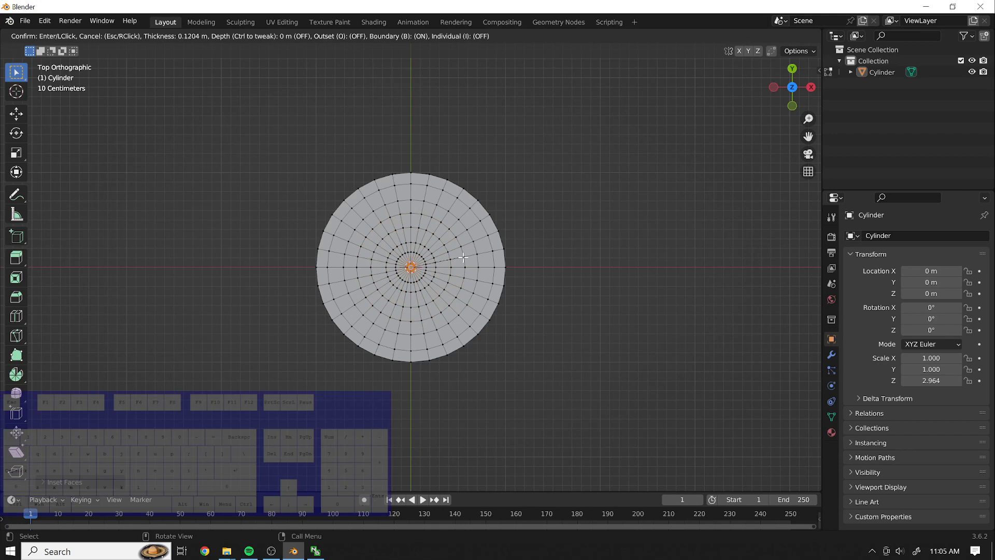
pyautogui.click(465, 258)
pyautogui.moveTo(525, 392); pyautogui.dragTo(524, 321, button='middle')
pyautogui.moveTo(611, 254); pyautogui.dragTo(659, 387, button='middle')
# Undo the top-face insets back to the second ring, and redo them up to the fifth ring.
pyautogui.hotkey('ctrl', 'z')
pyautogui.hotkey('ctrl', 'z')
pyautogui.hotkey('ctrl', 'z')
pyautogui.hotkey('ctrl', 'z')
pyautogui.hotkey('ctrl', 'z')
pyautogui.hotkey('ctrl', 'z')
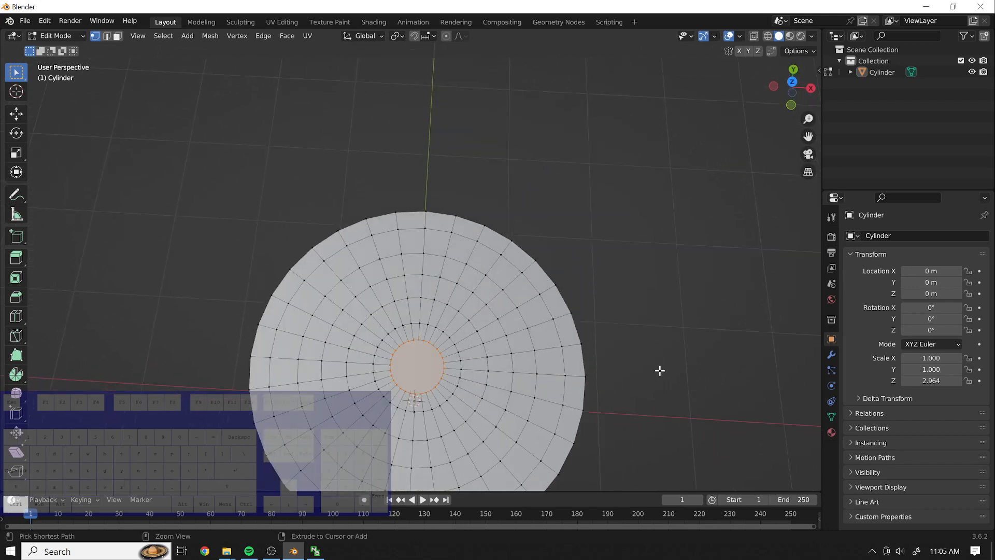
pyautogui.scroll(-5, 664, 308)
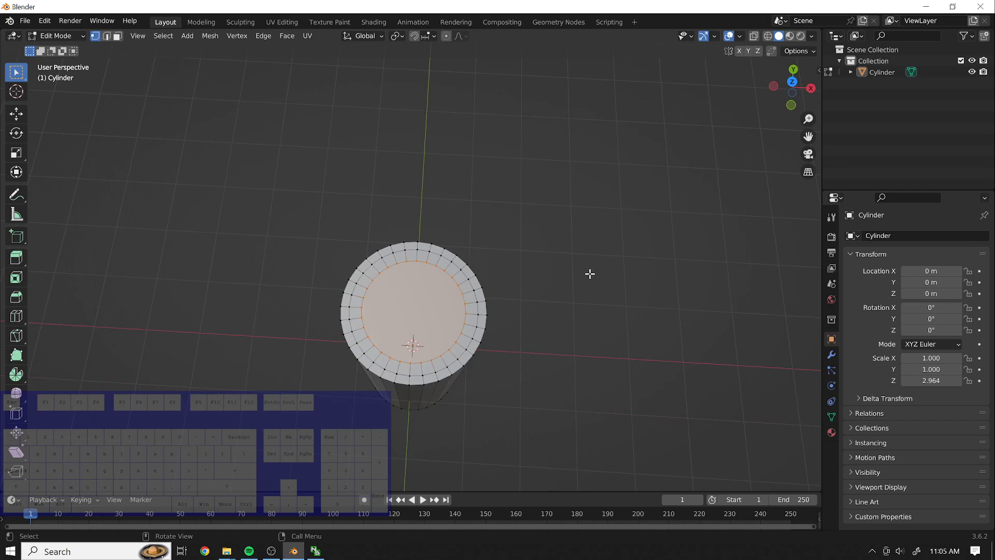
pyautogui.hotkey('ctrl', 'shift', 'z')
pyautogui.hotkey('ctrl', 'shift', 'z')
pyautogui.hotkey('ctrl', 'shift', 'z')
pyautogui.hotkey('ctrl', 'shift', 'z')
pyautogui.hotkey('ctrl', 'shift', 'z')
pyautogui.hotkey('ctrl', 'shift', 'z')
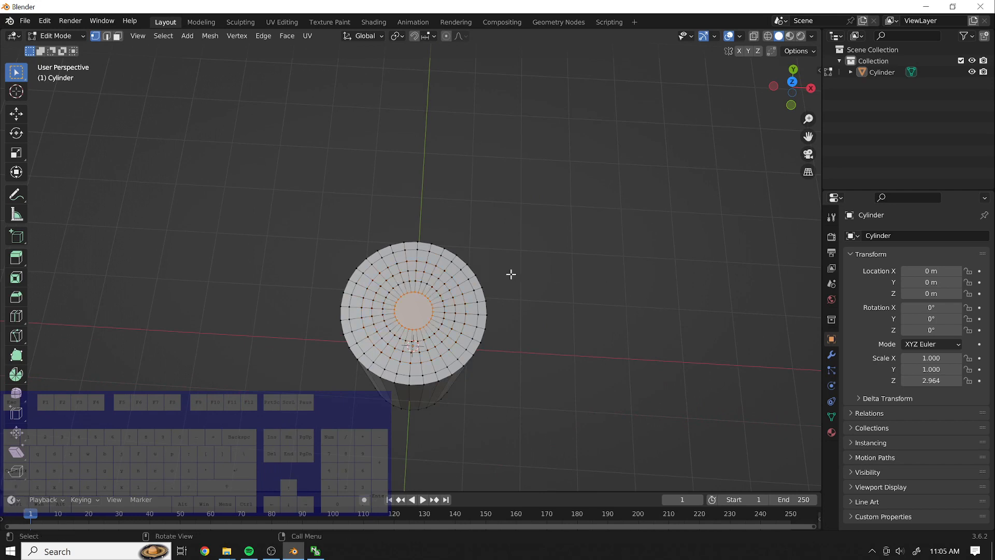
# Move the selected central face of the cylinder's top slightly upward along the global Z axis.
pyautogui.press('KP_1')
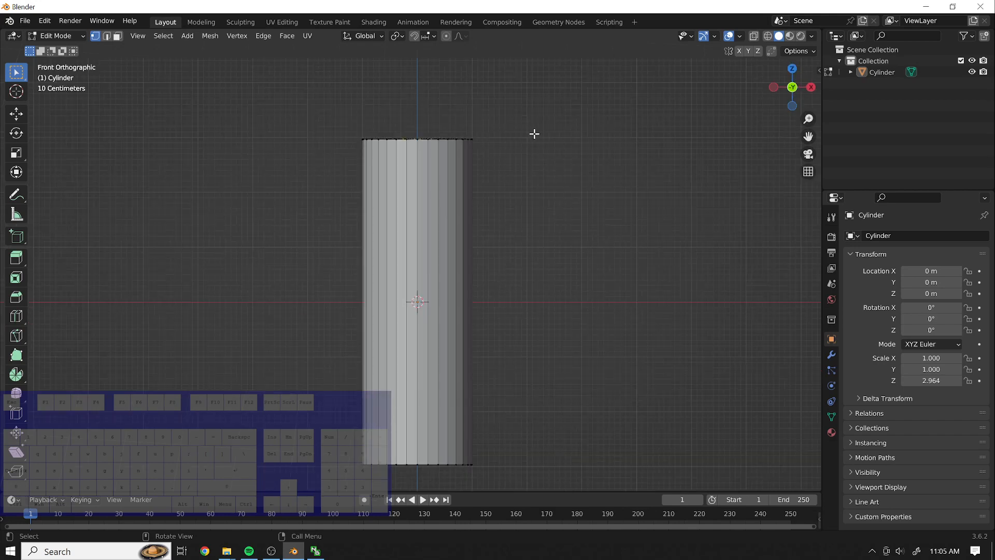
pyautogui.moveTo(534, 134); pyautogui.dragTo(512, 172, button='middle')
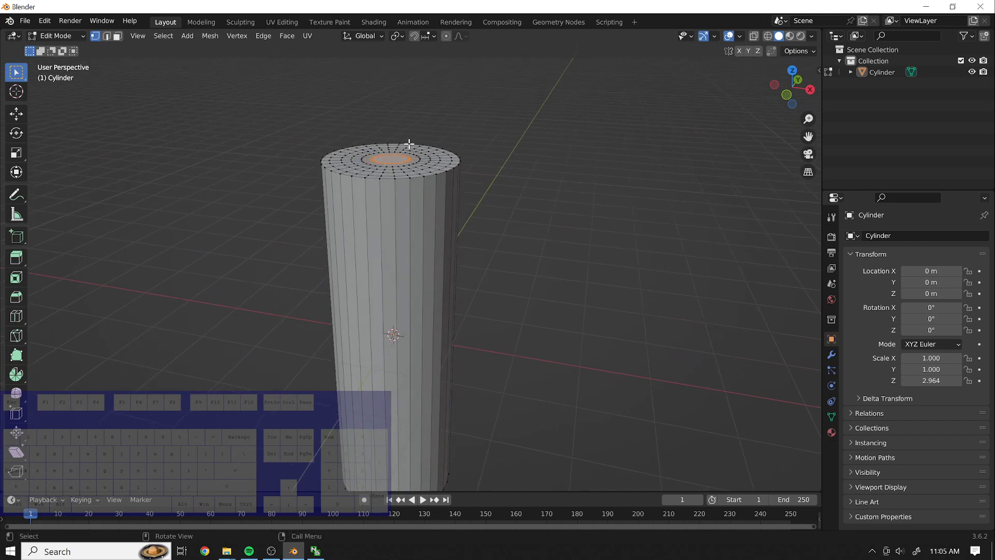
pyautogui.press('e')
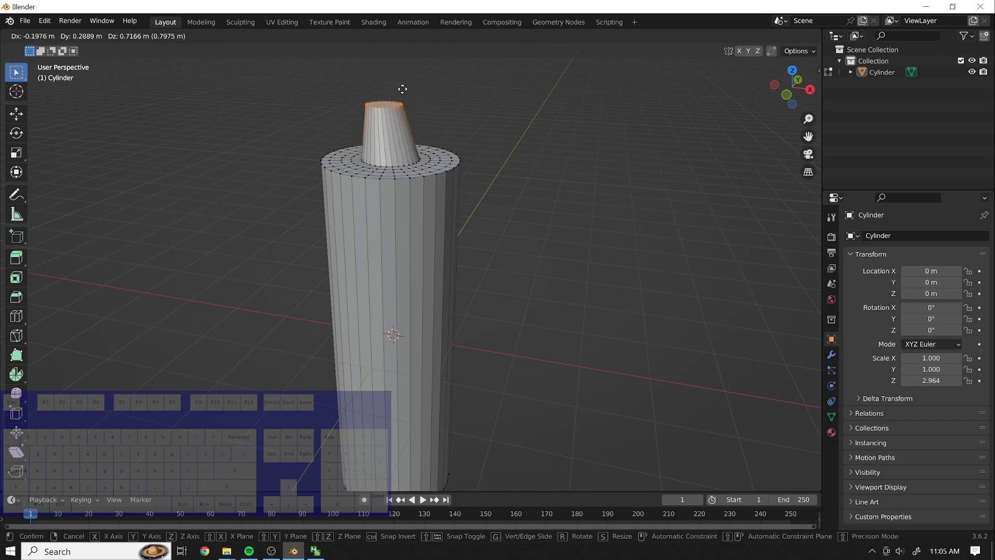
pyautogui.press('z')
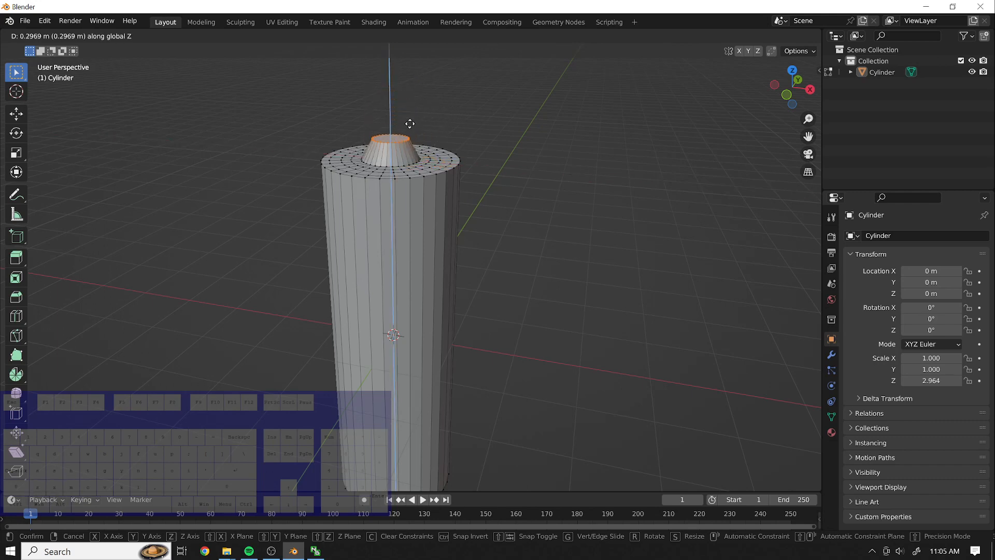
pyautogui.click(409, 138)
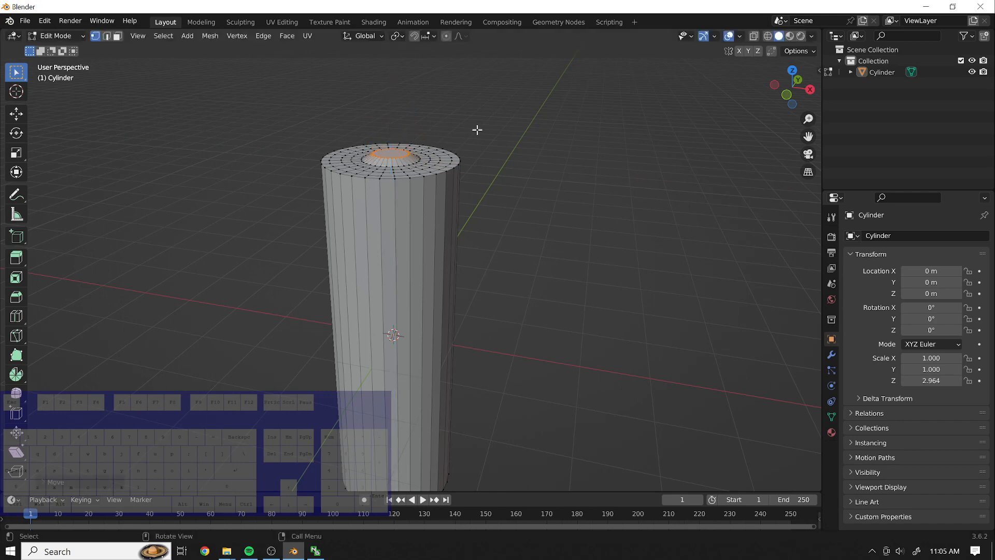
# Select the ring of vertices at the base of the raised centre, adding vertices singly and in small boxes from above.
pyautogui.moveTo(473, 85); pyautogui.dragTo(467, 169, button='middle')
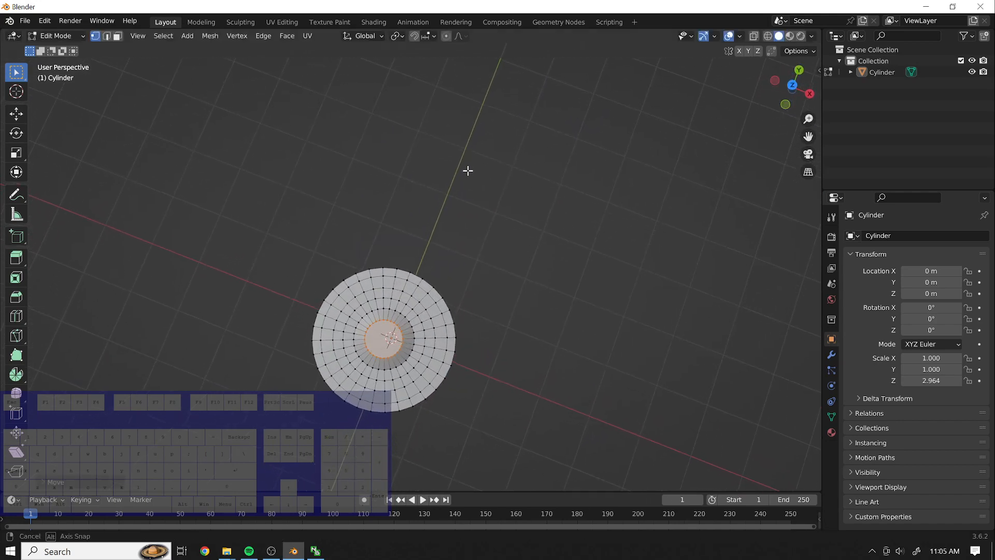
pyautogui.scroll(5, 513, 340)
pyautogui.scroll(2, 513, 340)
pyautogui.scroll(-3, 565, 388)
pyautogui.keyDown('shift'); pyautogui.moveTo(564, 373); pyautogui.dragTo(617, 314, button='middle'); pyautogui.keyUp('shift')
pyautogui.scroll(2, 616, 314)
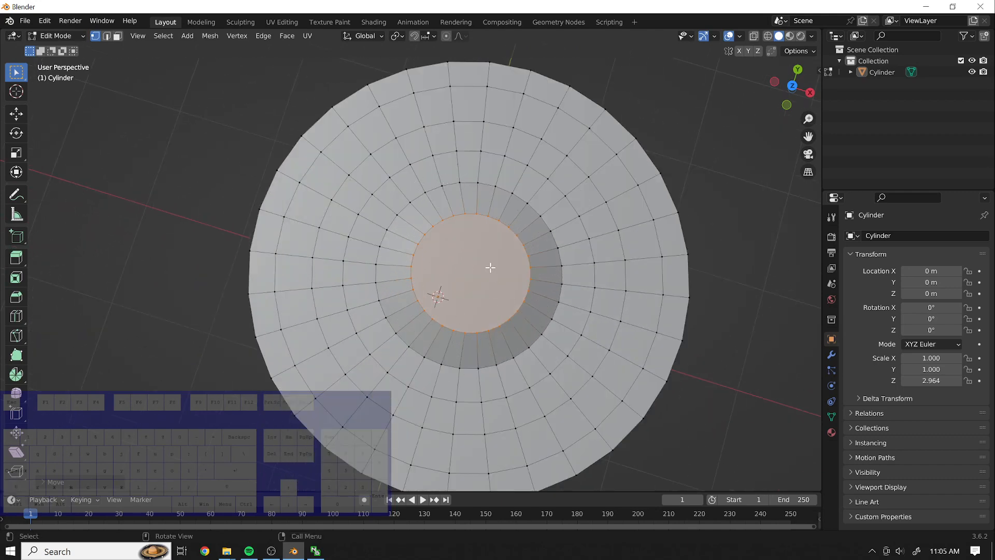
pyautogui.click(550, 208)
pyautogui.keyDown('shift'); pyautogui.click(528, 204); pyautogui.keyUp('shift')
pyautogui.keyDown('shift'); pyautogui.click(513, 195); pyautogui.keyUp('shift')
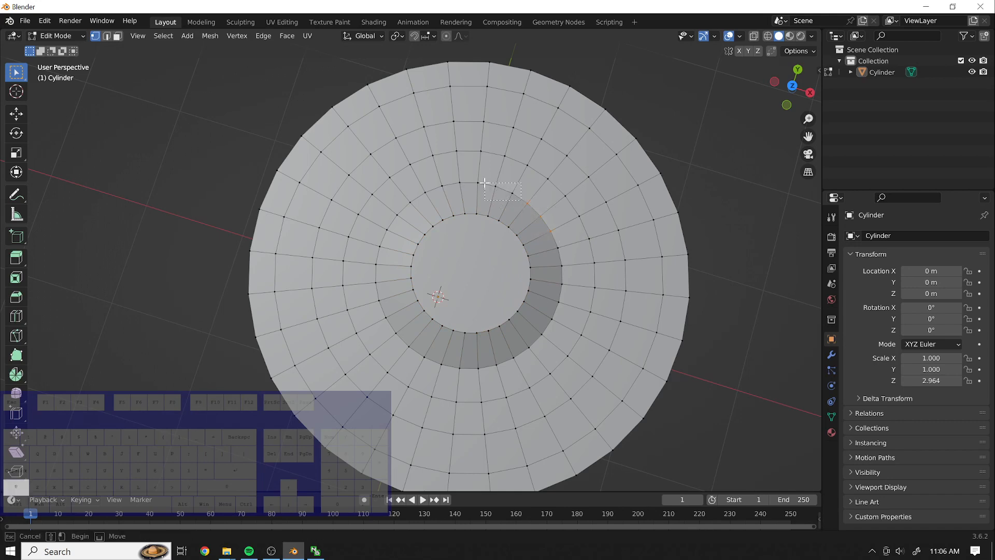
pyautogui.keyDown('shift'); pyautogui.click(496, 188); pyautogui.keyUp('shift')
pyautogui.keyDown('shift'); pyautogui.moveTo(478, 195); pyautogui.dragTo(421, 177); pyautogui.keyUp('shift')
pyautogui.keyDown('shift'); pyautogui.moveTo(435, 212); pyautogui.dragTo(400, 198); pyautogui.keyUp('shift')
pyautogui.keyDown('shift'); pyautogui.moveTo(404, 250); pyautogui.dragTo(371, 204); pyautogui.keyUp('shift')
pyautogui.keyDown('shift'); pyautogui.moveTo(400, 306); pyautogui.dragTo(352, 238); pyautogui.keyUp('shift')
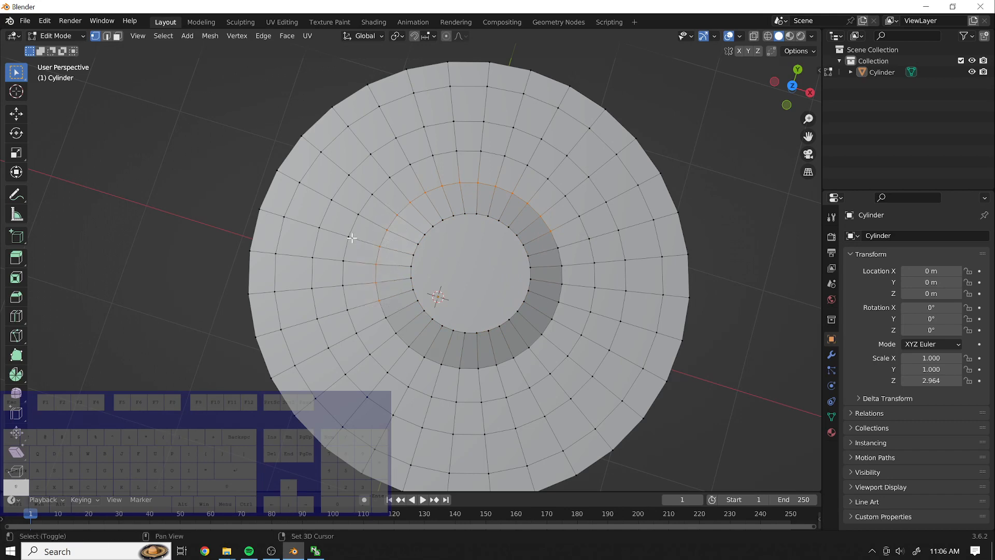
pyautogui.keyDown('shift'); pyautogui.moveTo(410, 356); pyautogui.dragTo(375, 311); pyautogui.keyUp('shift')
pyautogui.keyDown('shift'); pyautogui.moveTo(443, 373); pyautogui.dragTo(412, 349); pyautogui.keyUp('shift')
pyautogui.keyDown('shift'); pyautogui.moveTo(510, 382); pyautogui.dragTo(460, 365); pyautogui.keyUp('shift')
pyautogui.keyDown('shift'); pyautogui.moveTo(547, 358); pyautogui.dragTo(498, 353); pyautogui.keyUp('shift')
pyautogui.keyDown('shift'); pyautogui.moveTo(570, 333); pyautogui.dragTo(550, 231); pyautogui.keyUp('shift')
# Move the selected ring around the centre face upward and check the resulting hollow from above.
pyautogui.moveTo(561, 351); pyautogui.dragTo(615, 347, button='middle')
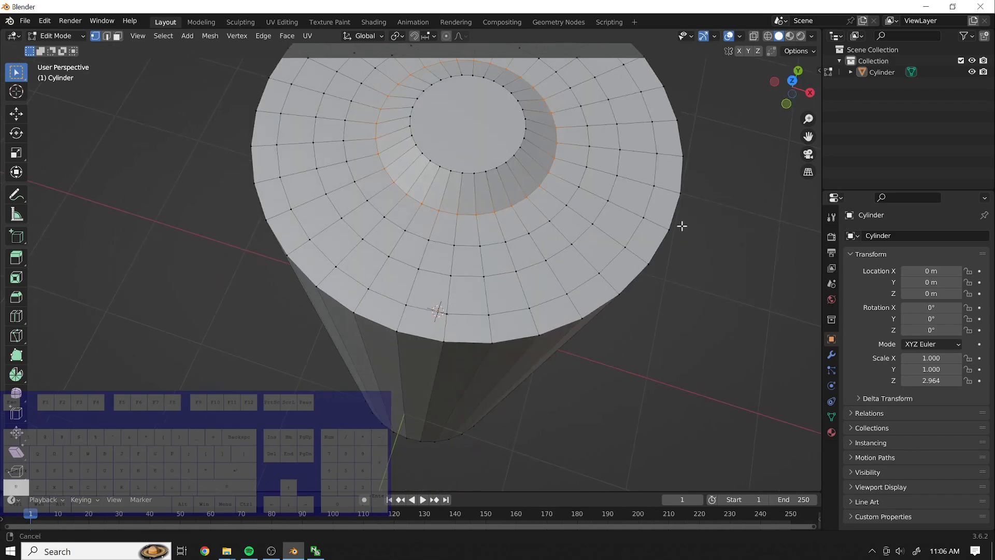
pyautogui.moveTo(682, 225); pyautogui.dragTo(645, 181, button='middle')
pyautogui.press('g')
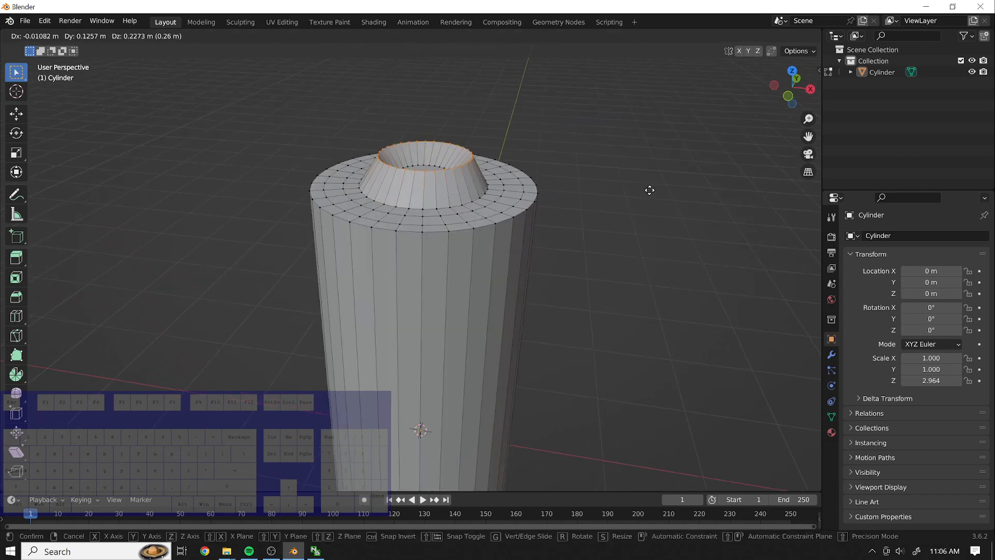
pyautogui.click(648, 196)
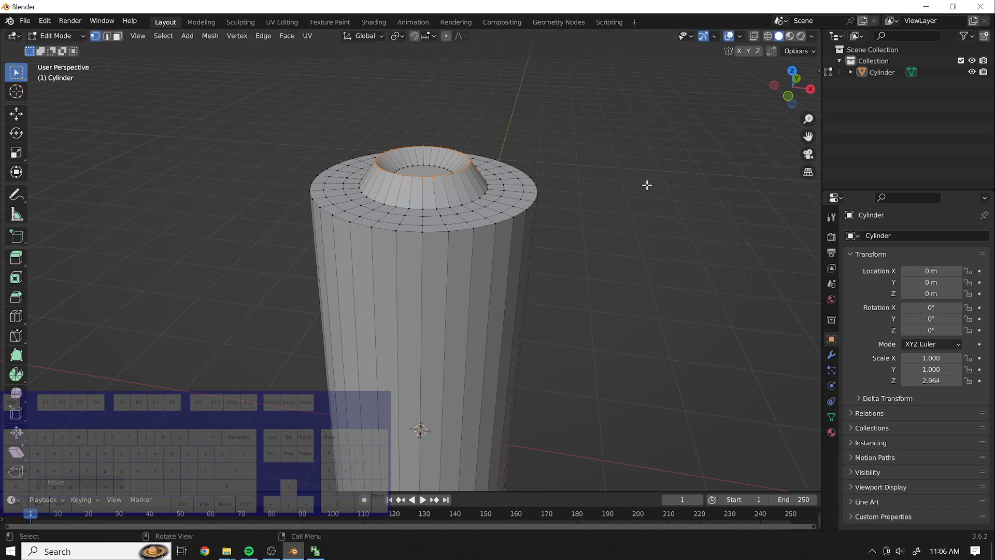
pyautogui.moveTo(563, 83); pyautogui.dragTo(549, 247, button='middle')
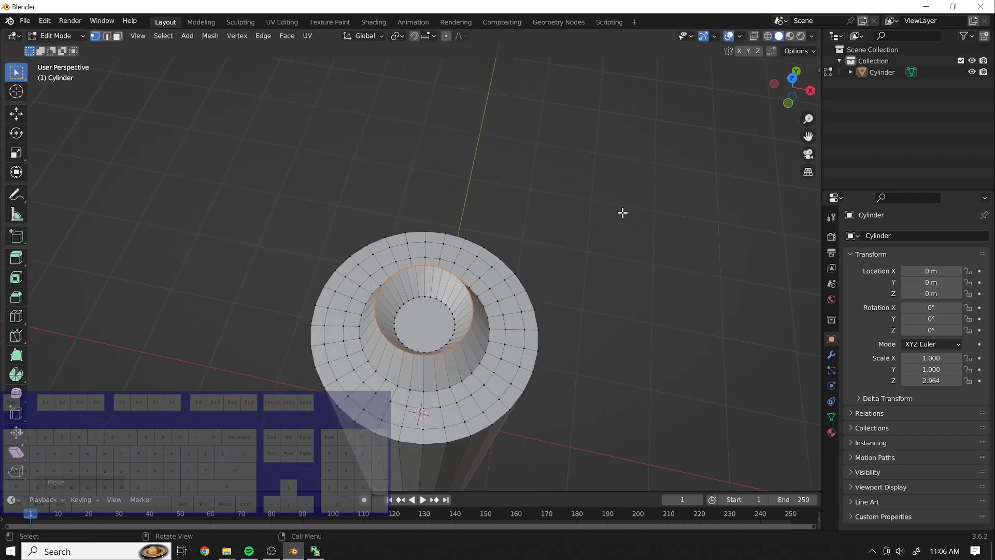
# Undo the ring's upward move and step back through its piecemeal vertex selection.
pyautogui.hotkey('ctrl', 'z')
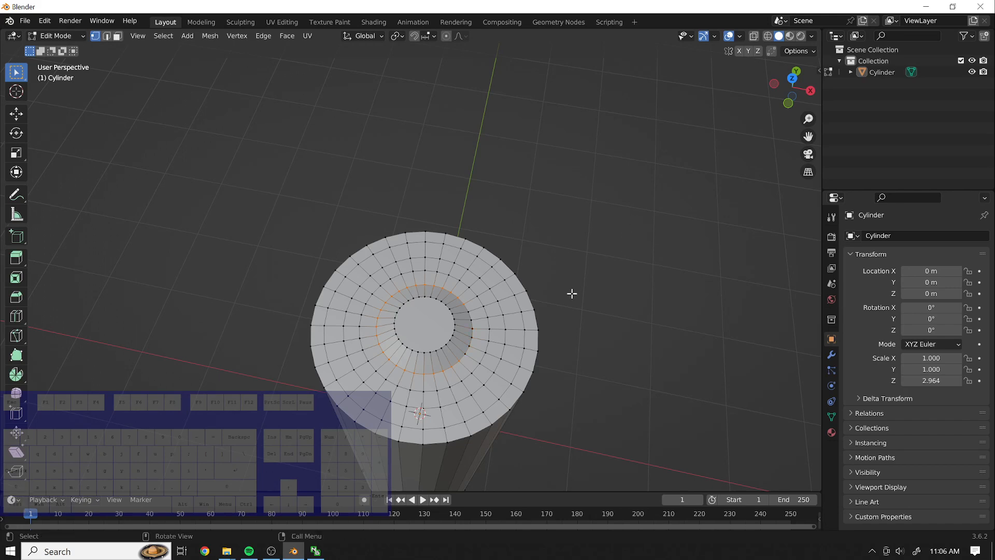
pyautogui.hotkey('ctrl', 'z')
pyautogui.hotkey('ctrl', 'z')
pyautogui.hotkey('ctrl', 'z')
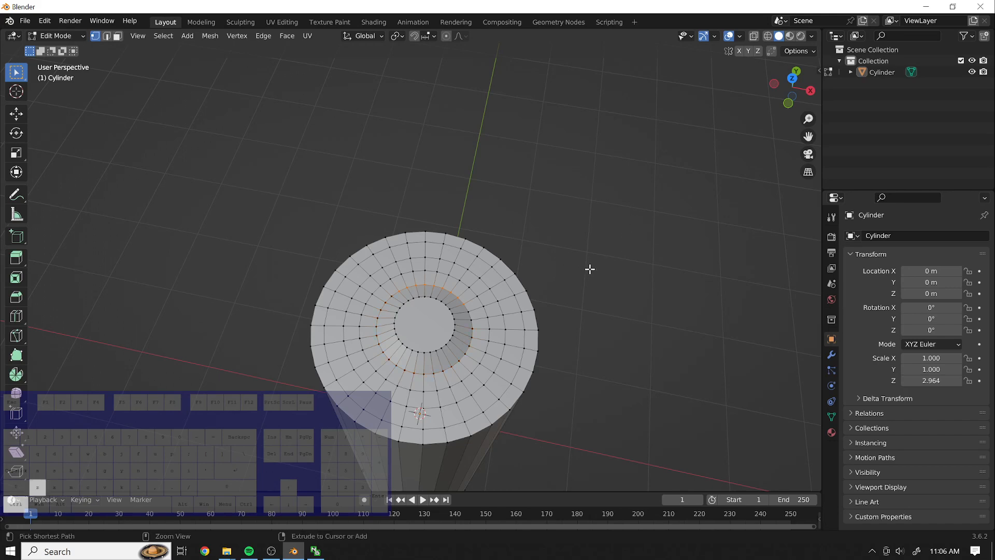
pyautogui.hotkey('ctrl', 'z')
# Loop-select the third inset ring, just outside the base of the raised centre, and move it upward along the global Z axis.
pyautogui.moveTo(596, 280); pyautogui.dragTo(562, 400, button='middle')
pyautogui.moveTo(579, 444); pyautogui.dragTo(591, 384, button='middle')
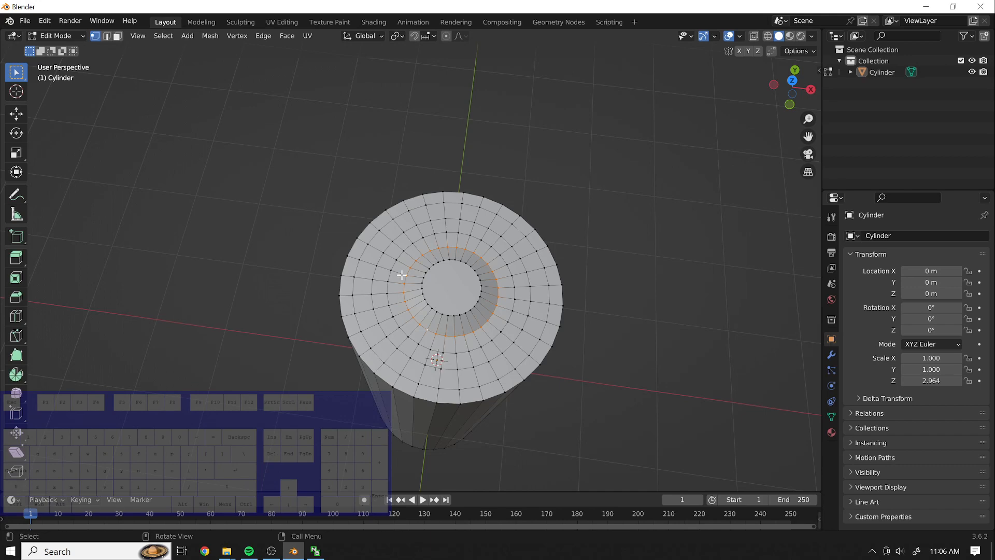
pyautogui.scroll(3, 489, 308)
pyautogui.moveTo(756, 392); pyautogui.dragTo(729, 390, button='middle')
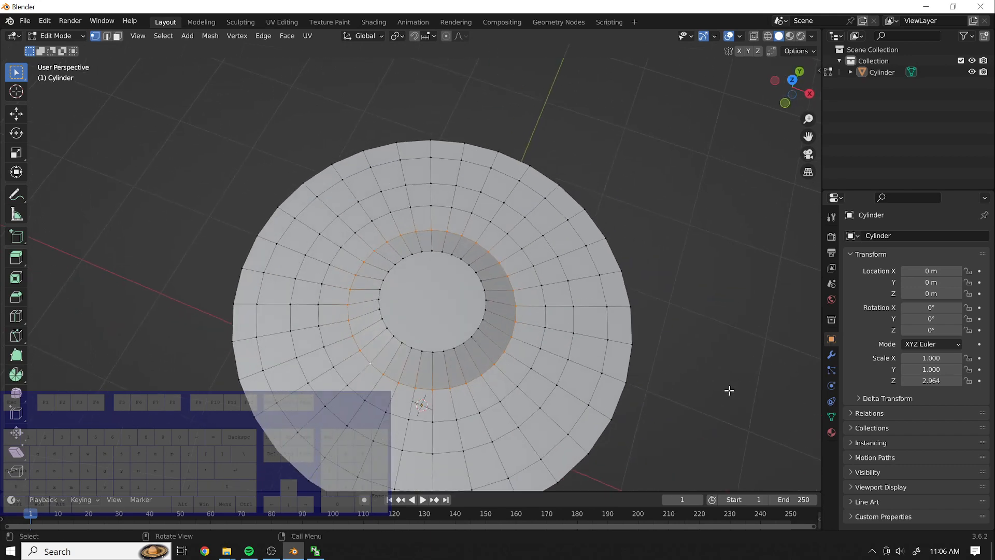
pyautogui.keyDown('alt'); pyautogui.click(429, 368); pyautogui.keyUp('alt')
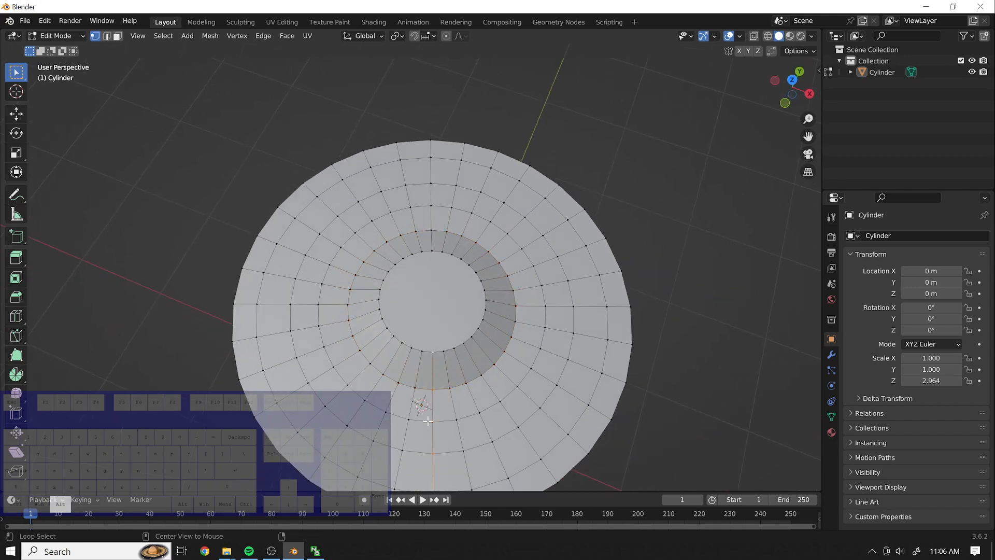
pyautogui.moveTo(428, 421); pyautogui.dragTo(443, 438, button='middle')
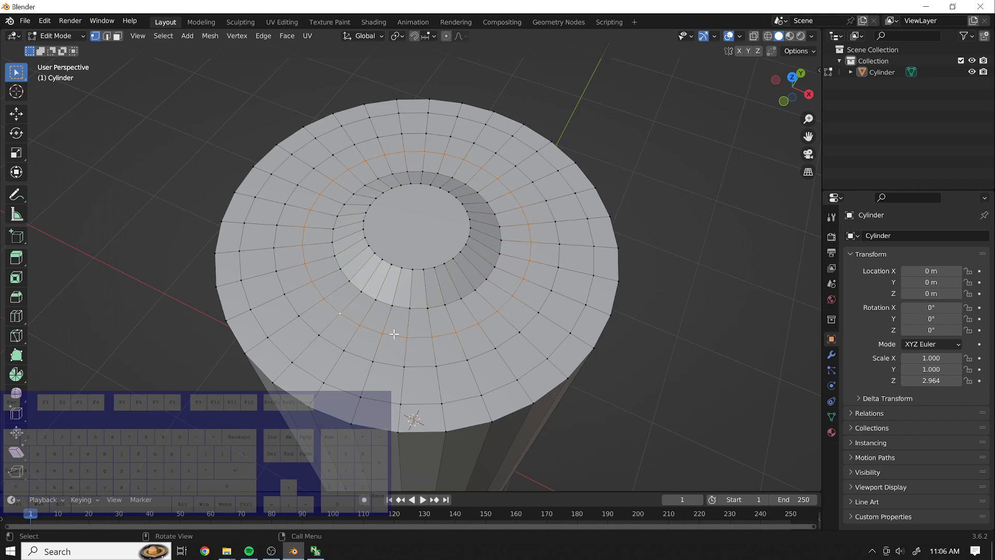
pyautogui.press('e')
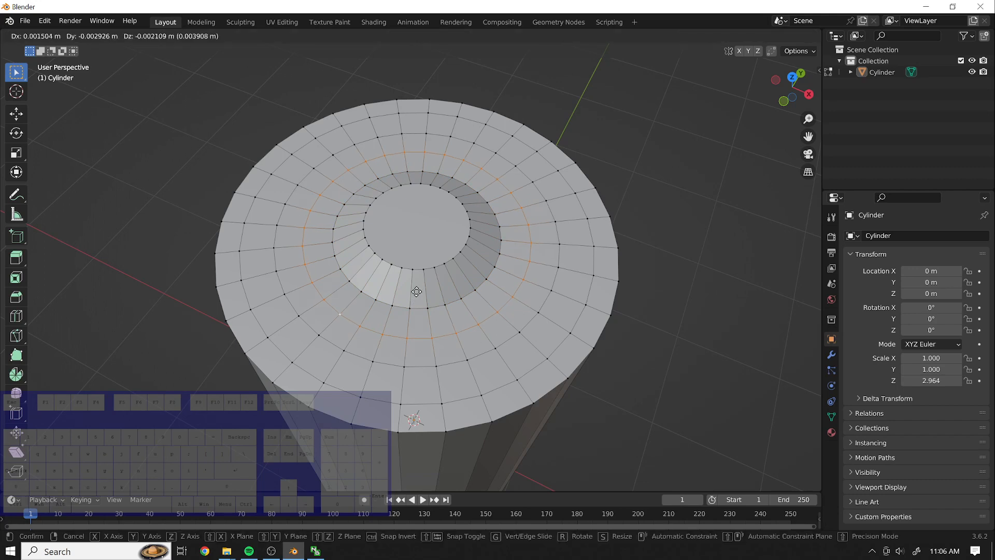
pyautogui.press('z')
pyautogui.click(417, 267)
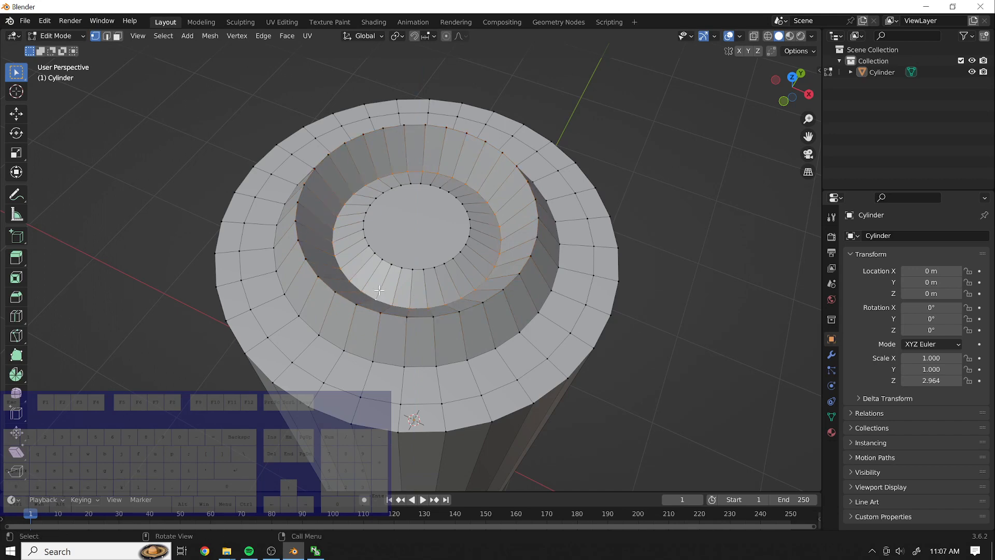
# Raise the fourth inset ring and the central face in turn so the inner rings form a stepped dome.
pyautogui.press('g')
pyautogui.click(397, 244)
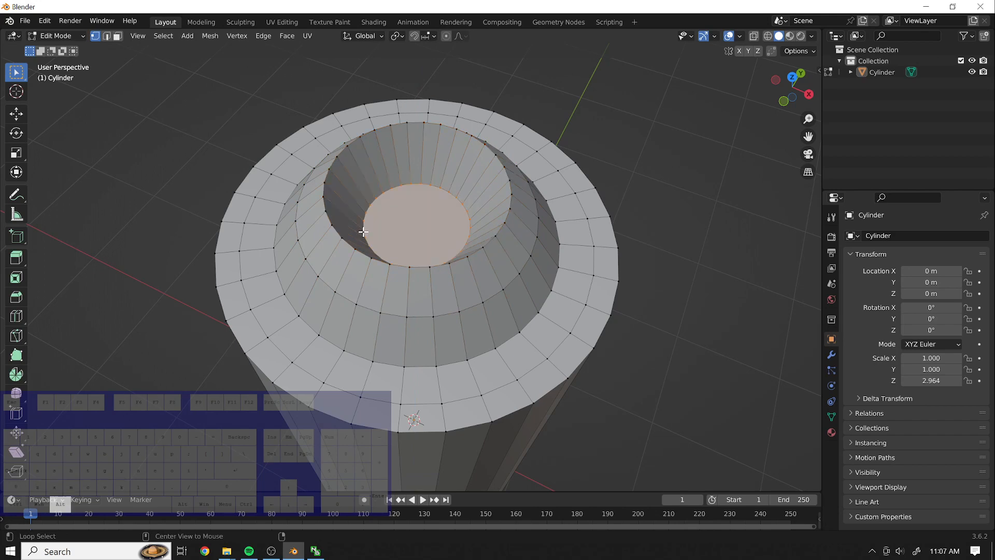
pyautogui.press('g')
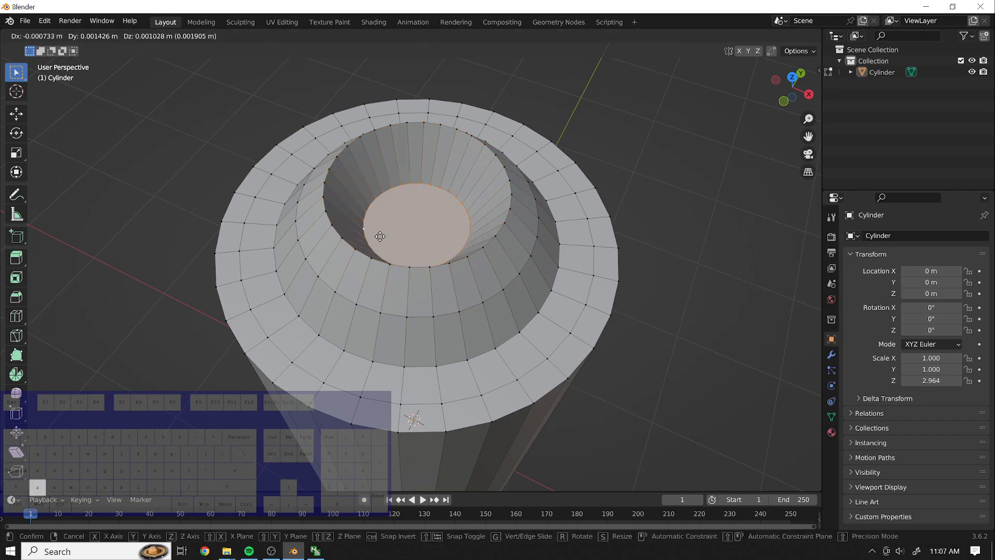
pyautogui.click(391, 177)
pyautogui.moveTo(641, 329); pyautogui.dragTo(636, 293, button='middle')
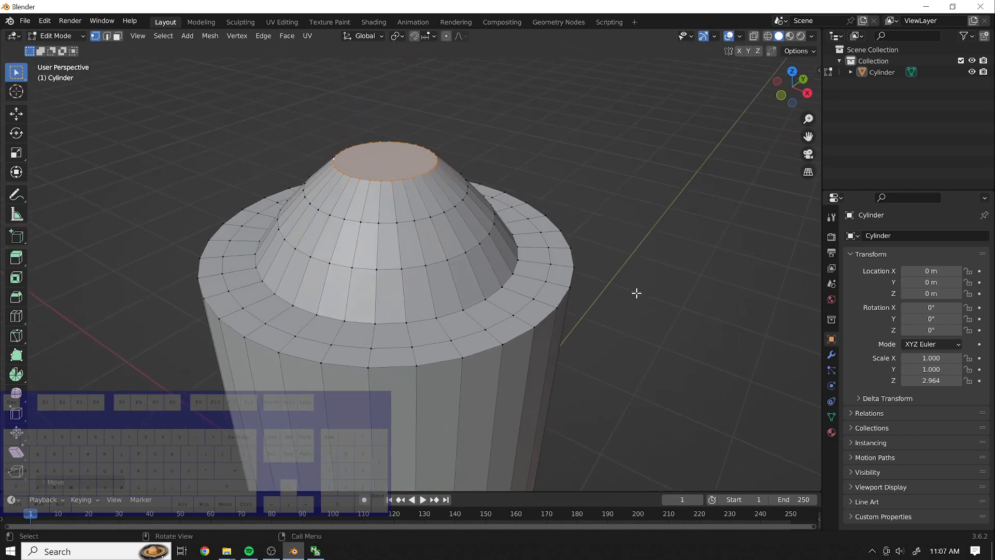
pyautogui.moveTo(644, 398)
pyautogui.mouseDown(button='middle')
pyautogui.moveTo(644, 367)
pyautogui.moveTo(645, 399)
pyautogui.mouseUp(button='middle')
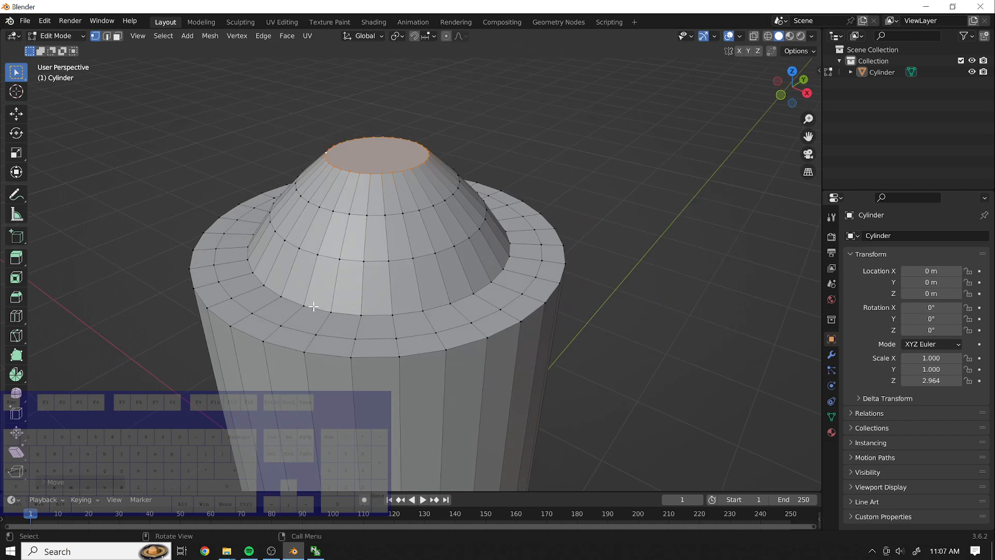
# Loop-select all five inset rings of the cylinder's top and move them up about 0.13 m along global Z.
pyautogui.keyDown('alt'); pyautogui.click(295, 328); pyautogui.keyUp('alt')
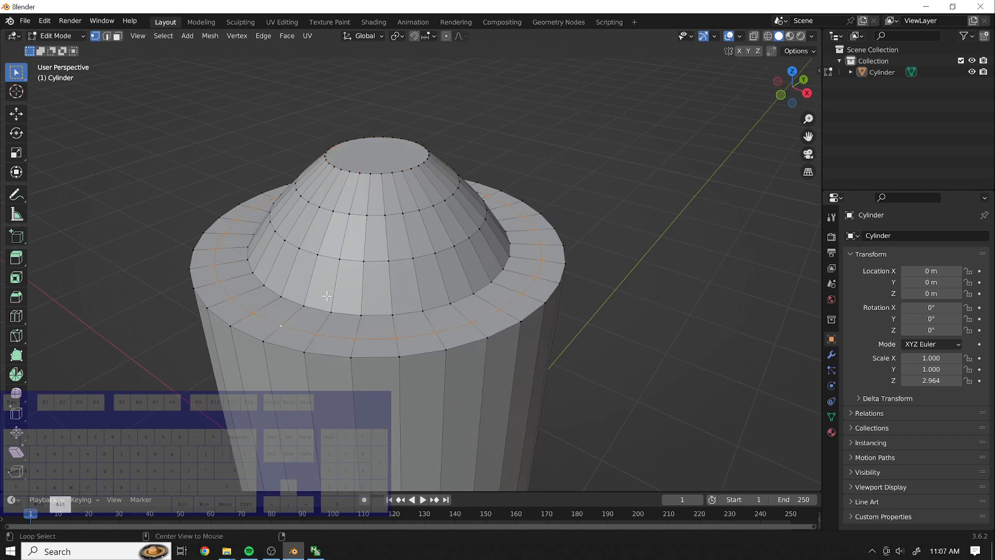
pyautogui.keyDown('alt'); pyautogui.click(295, 330); pyautogui.keyUp('alt')
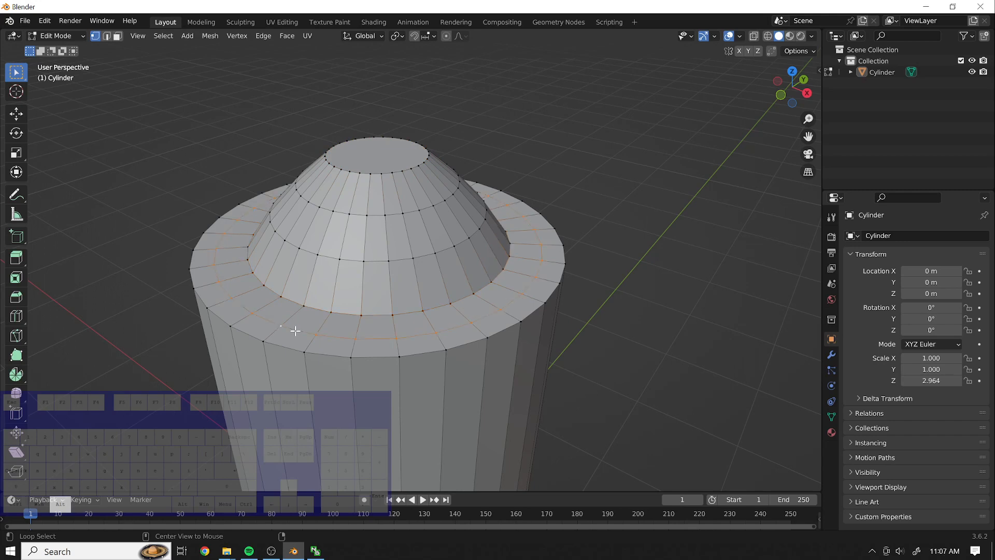
pyautogui.keyDown('alt'); pyautogui.keyDown('shift'); pyautogui.click(329, 258); pyautogui.keyUp('shift'); pyautogui.keyUp('alt')
pyautogui.keyDown('alt'); pyautogui.keyDown('shift'); pyautogui.click(343, 209); pyautogui.keyUp('shift'); pyautogui.keyUp('alt')
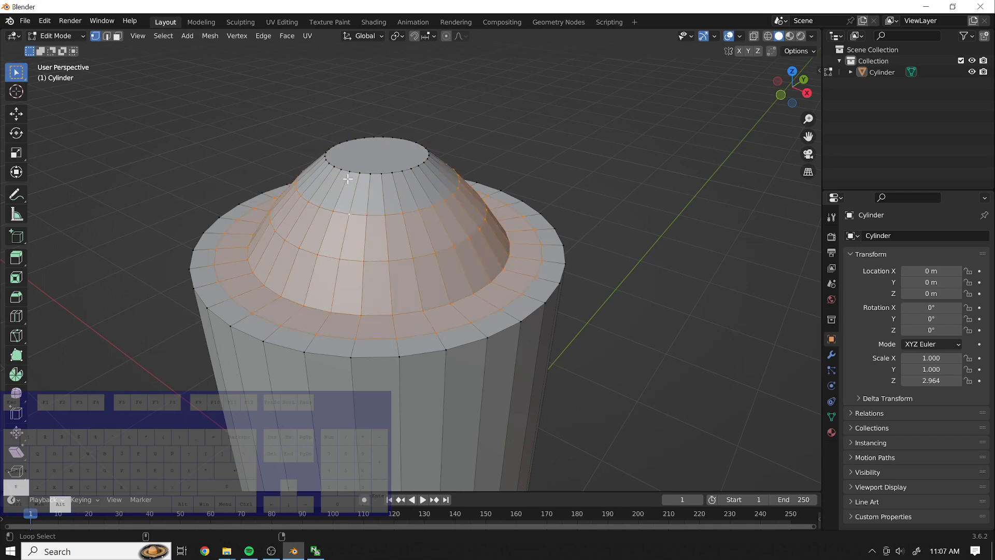
pyautogui.keyDown('alt'); pyautogui.keyDown('shift'); pyautogui.click(350, 171); pyautogui.keyUp('shift'); pyautogui.keyUp('alt')
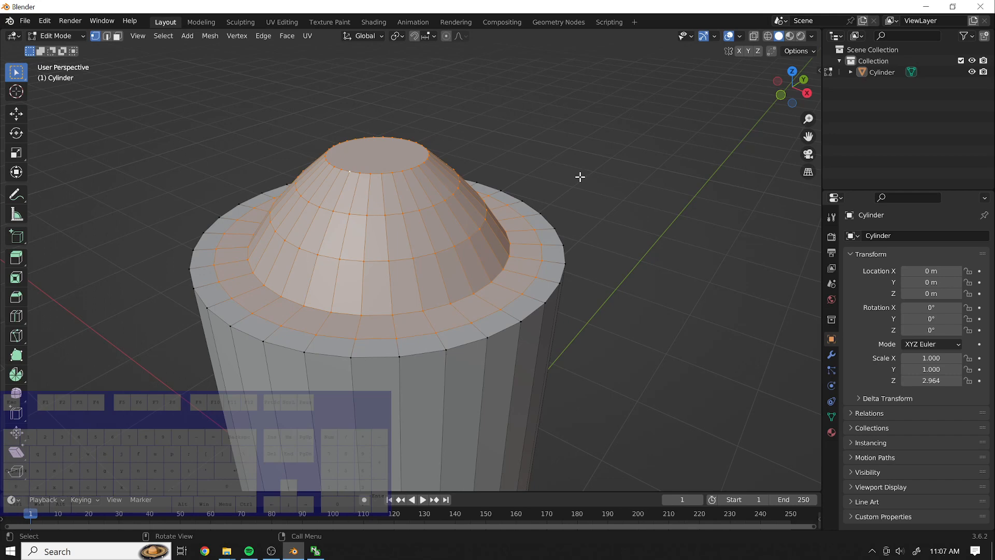
pyautogui.press('g')
pyautogui.press('z')
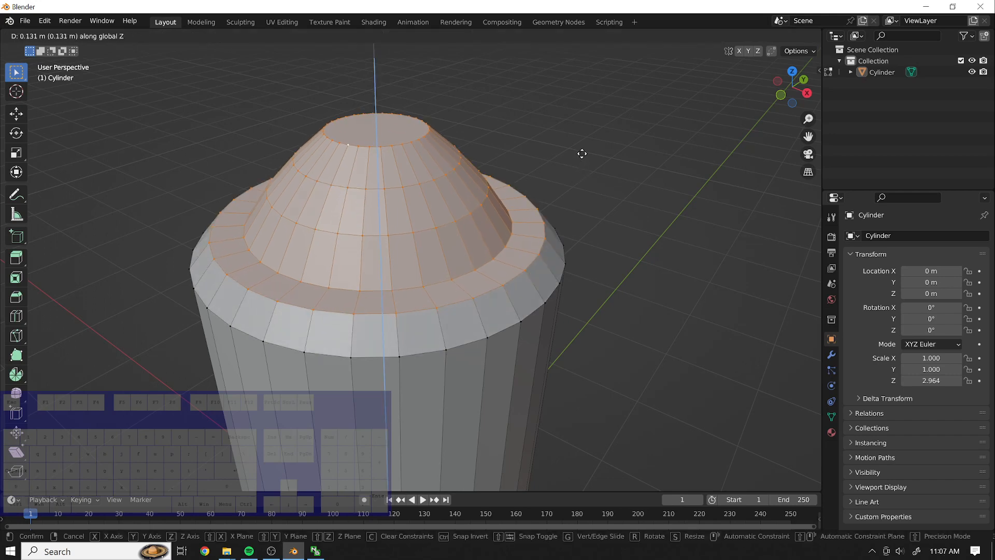
pyautogui.click(567, 171)
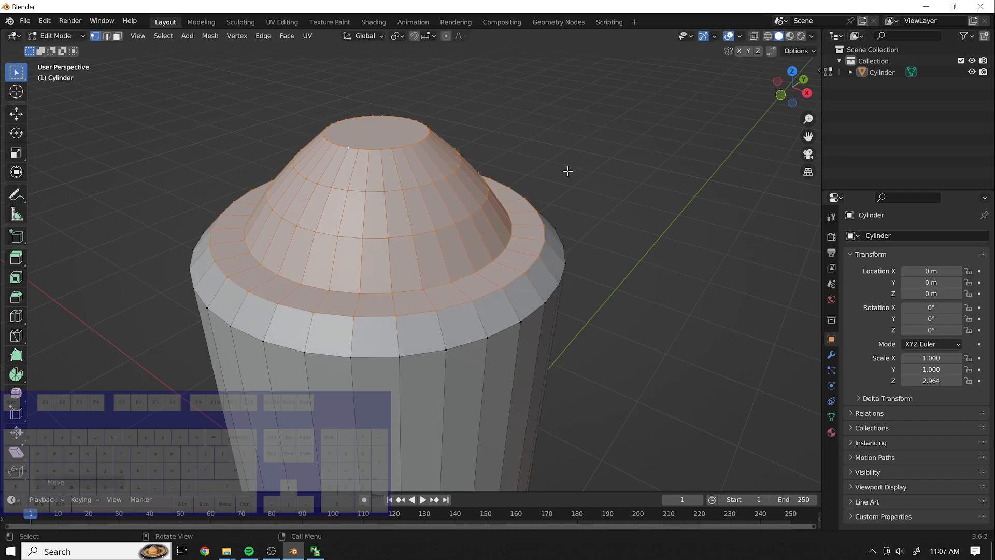
# Loop-select the second through fifth inset rings, move them up about 0.19 m along global Z, and clear the selection.
pyautogui.click(318, 304)
pyautogui.keyDown('alt'); pyautogui.click(340, 289); pyautogui.keyUp('alt')
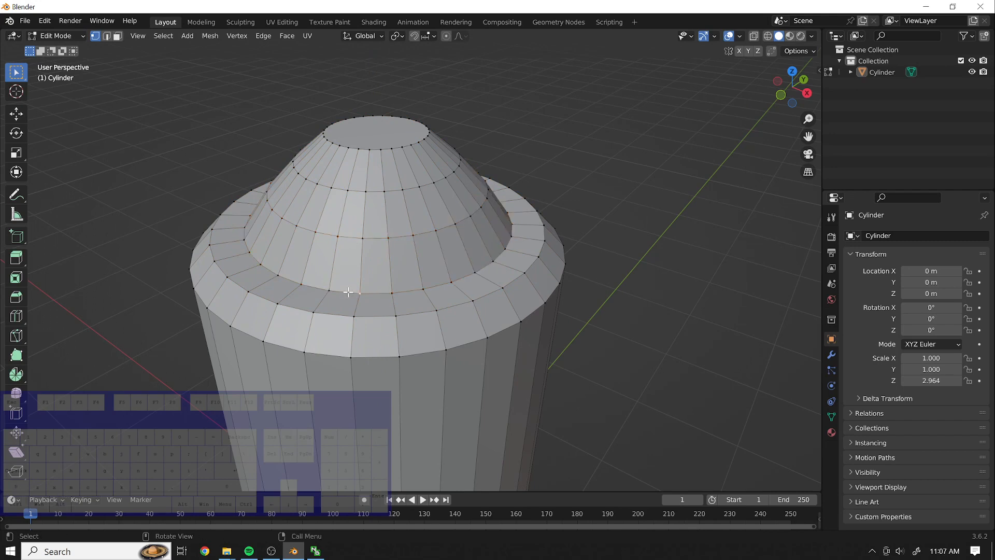
pyautogui.keyDown('alt'); pyautogui.click(348, 292); pyautogui.keyUp('alt')
pyautogui.keyDown('alt'); pyautogui.click(348, 293); pyautogui.keyUp('alt')
pyautogui.keyDown('alt'); pyautogui.keyDown('shift'); pyautogui.click(352, 238); pyautogui.keyUp('shift'); pyautogui.keyUp('alt')
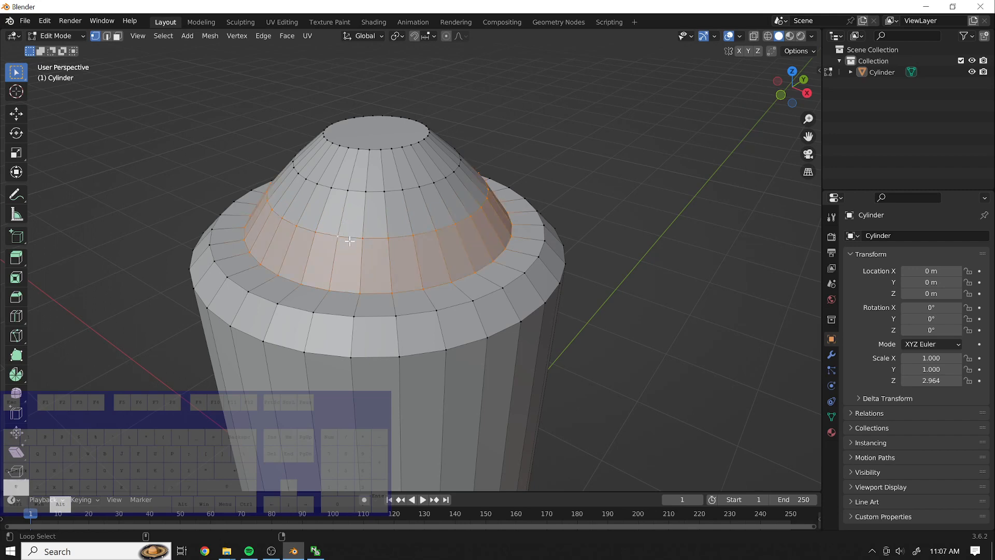
pyautogui.keyDown('alt'); pyautogui.keyDown('shift'); pyautogui.click(359, 191); pyautogui.keyUp('shift'); pyautogui.keyUp('alt')
pyautogui.keyDown('alt'); pyautogui.keyDown('shift'); pyautogui.click(366, 148); pyautogui.keyUp('shift'); pyautogui.keyUp('alt')
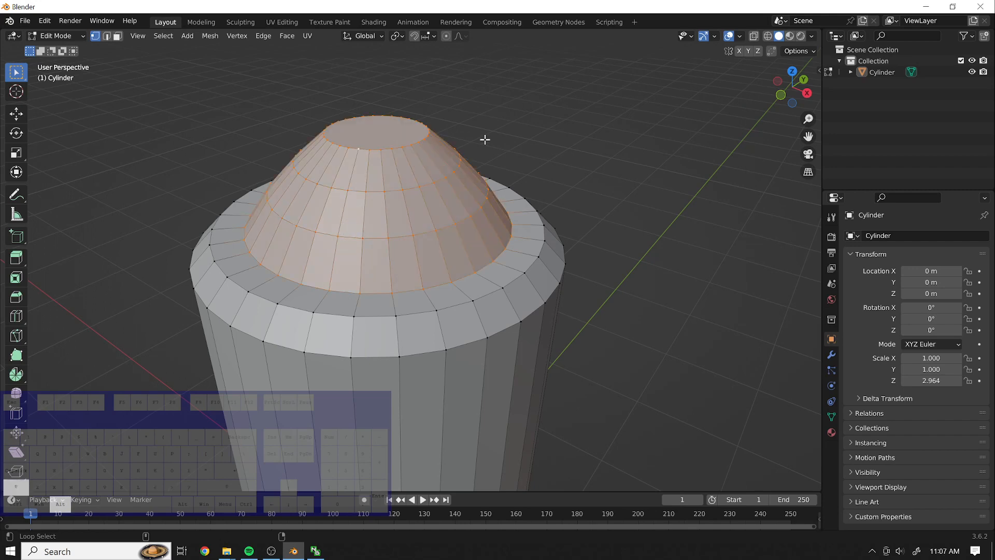
pyautogui.press('g')
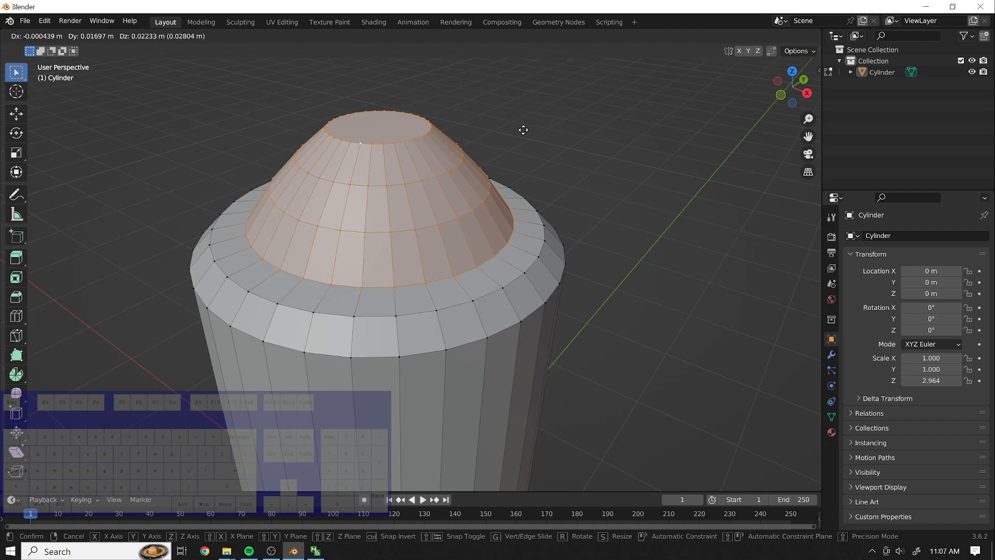
pyautogui.press('z')
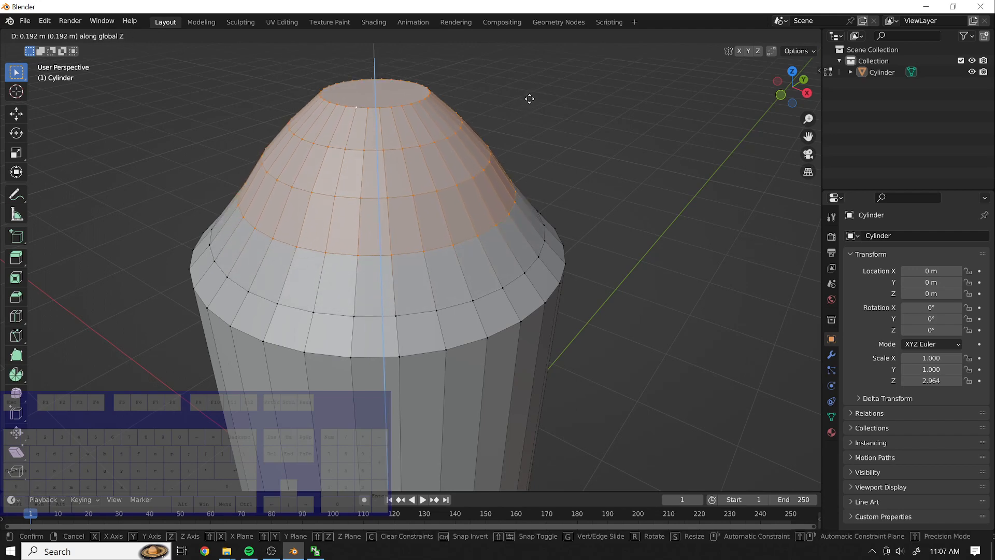
pyautogui.click(530, 98)
pyautogui.click(632, 416)
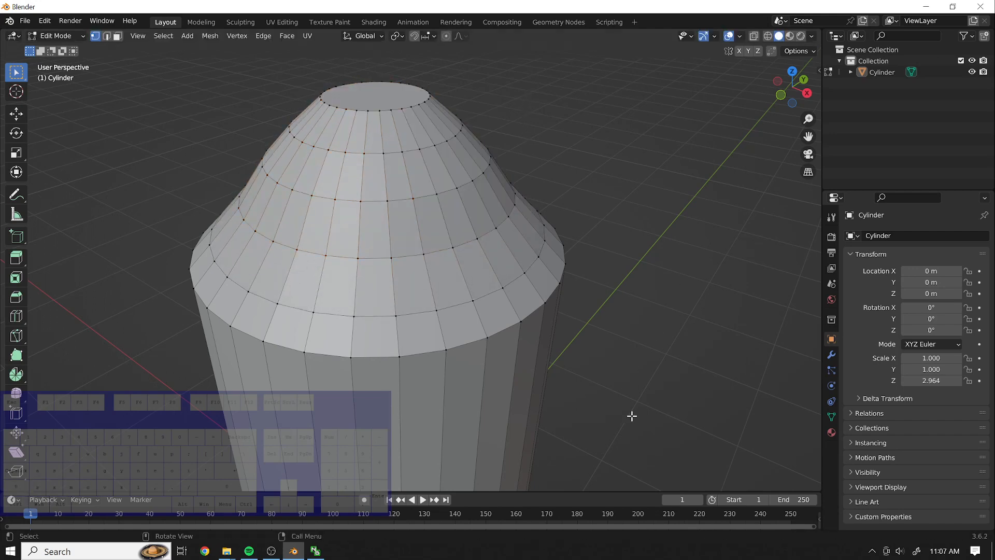
# Loop-select the second inset ring from the cylinder's rim and move it slightly upward along global Z.
pyautogui.moveTo(632, 416); pyautogui.dragTo(622, 381, button='middle')
pyautogui.scroll(-3, 571, 285)
pyautogui.moveTo(502, 243); pyautogui.dragTo(542, 234, button='middle')
pyautogui.scroll(-4, 541, 234)
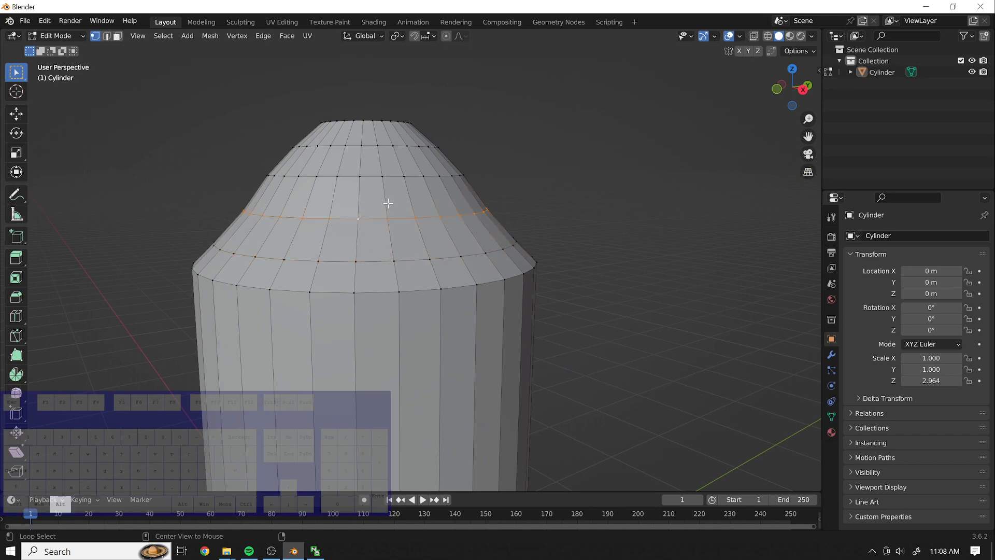
pyautogui.press('g')
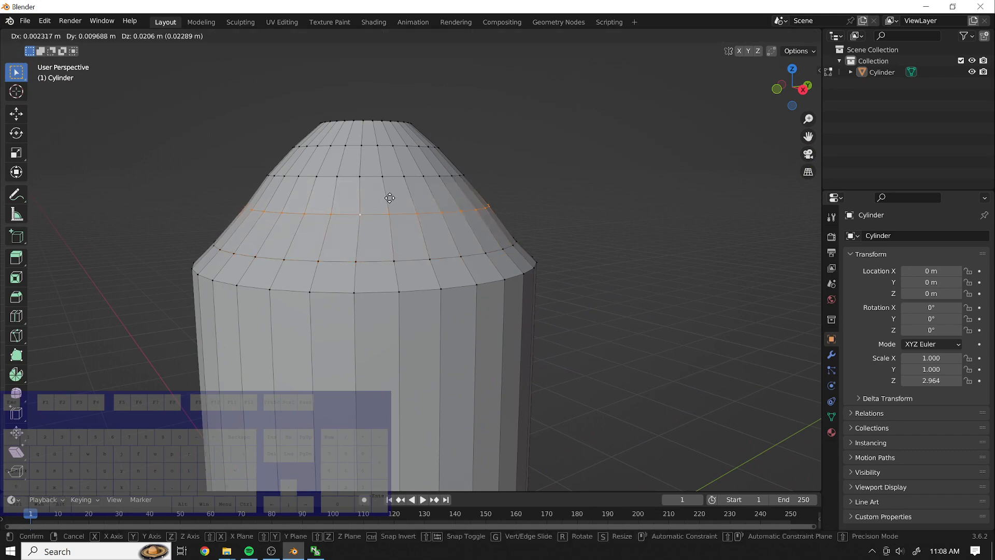
pyautogui.press('z')
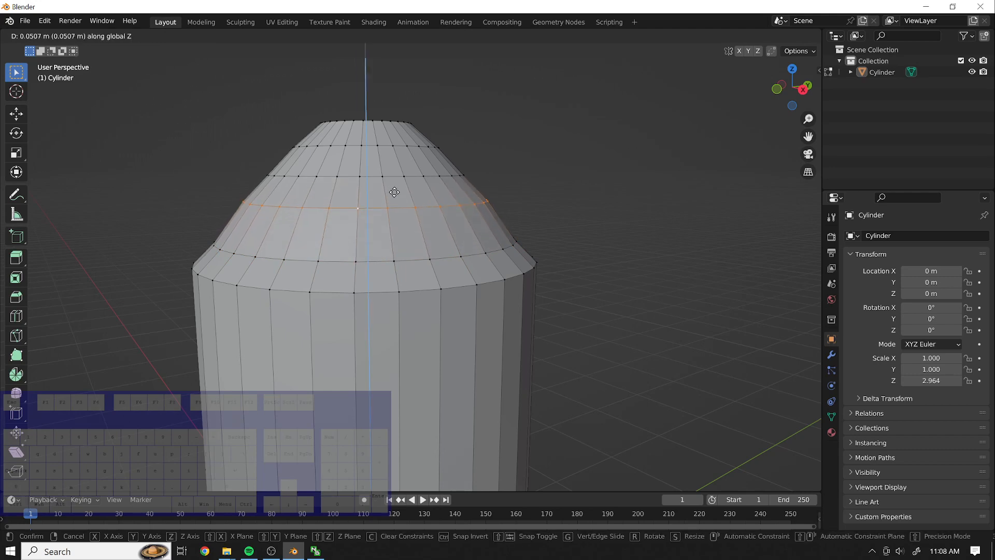
pyautogui.click(395, 192)
# Loop-select the first inset ring, just inside the cylinder's rim, move it upward along global Z, and clear the selection.
pyautogui.click(381, 258)
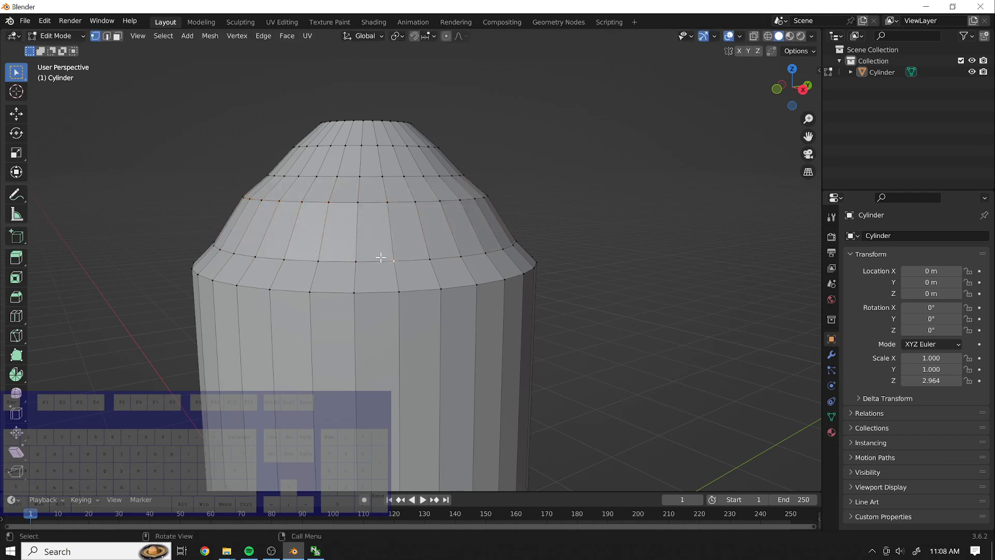
pyautogui.keyDown('alt'); pyautogui.click(366, 258); pyautogui.keyUp('alt')
pyautogui.press('g')
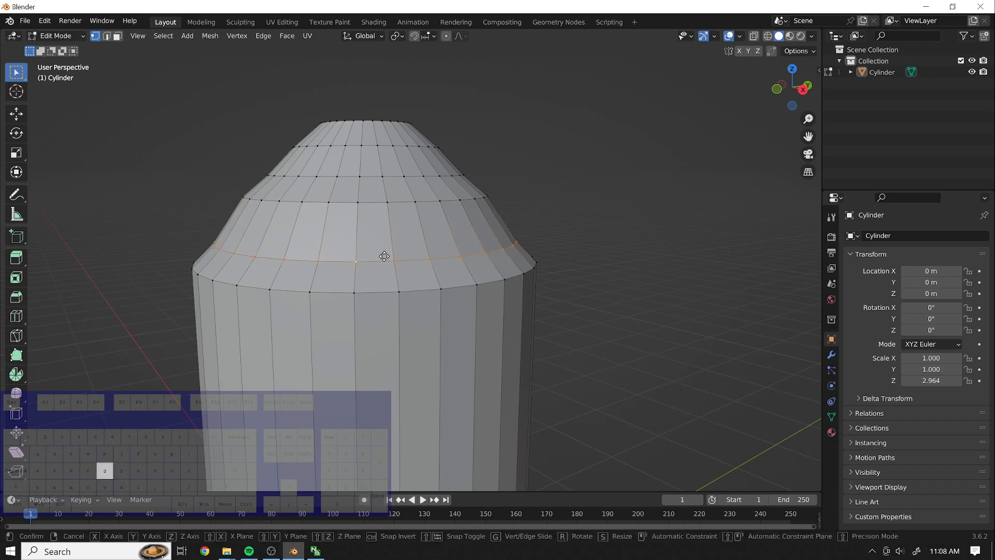
pyautogui.press('z')
pyautogui.click(382, 241)
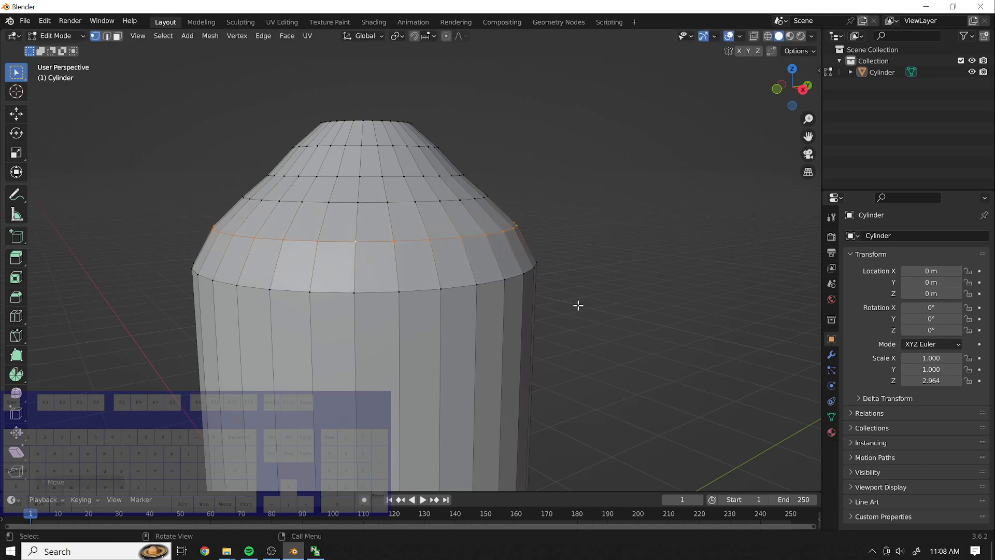
pyautogui.click(606, 298)
pyautogui.scroll(-1, 592, 238)
pyautogui.moveTo(627, 379)
pyautogui.mouseDown(button='middle')
pyautogui.moveTo(622, 360)
pyautogui.moveTo(629, 387)
pyautogui.moveTo(625, 373)
pyautogui.mouseUp(button='middle')
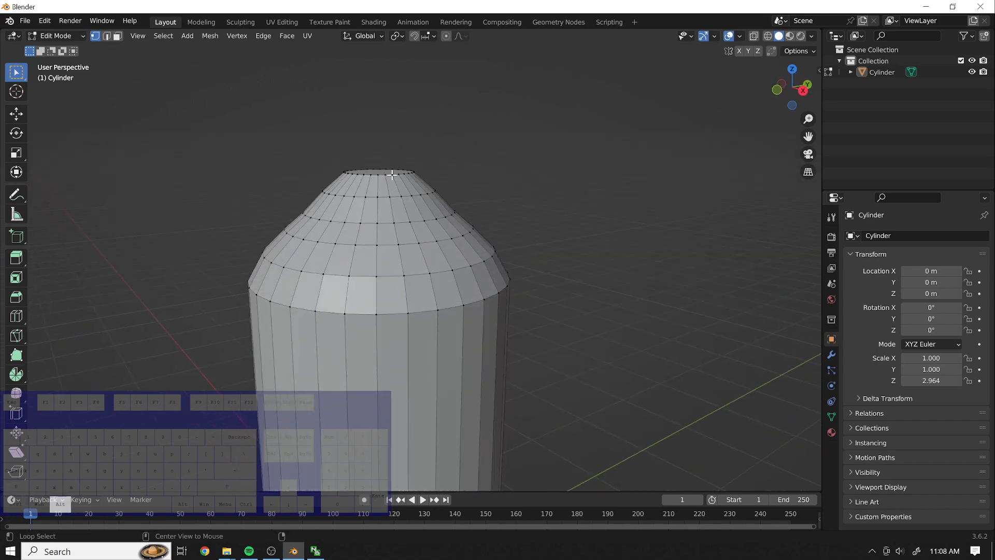
# Loop-select the topmost ring and try to inset the dome's flat top face from the top view.
pyautogui.keyDown('alt'); pyautogui.click(392, 175); pyautogui.keyUp('alt')
pyautogui.moveTo(527, 138); pyautogui.dragTo(602, 358, button='middle')
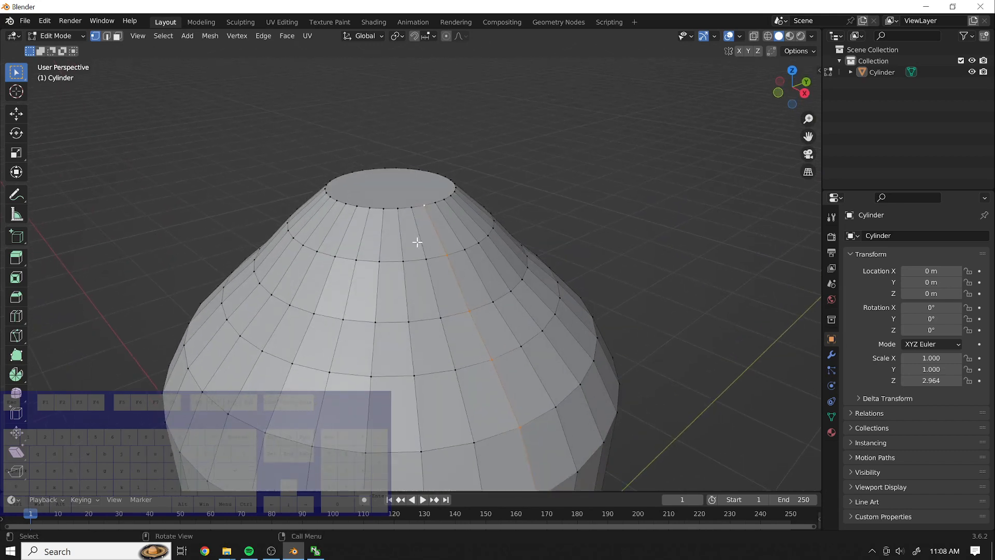
pyautogui.keyDown('alt'); pyautogui.click(392, 209); pyautogui.keyUp('alt')
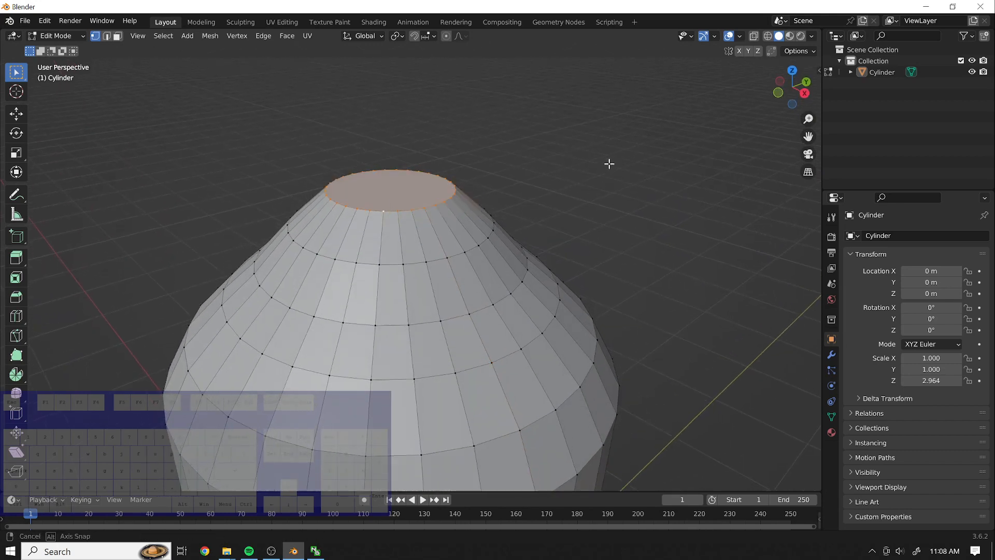
pyautogui.moveTo(609, 162); pyautogui.dragTo(602, 206, button='middle')
pyautogui.moveTo(547, 299); pyautogui.dragTo(506, 259, button='middle')
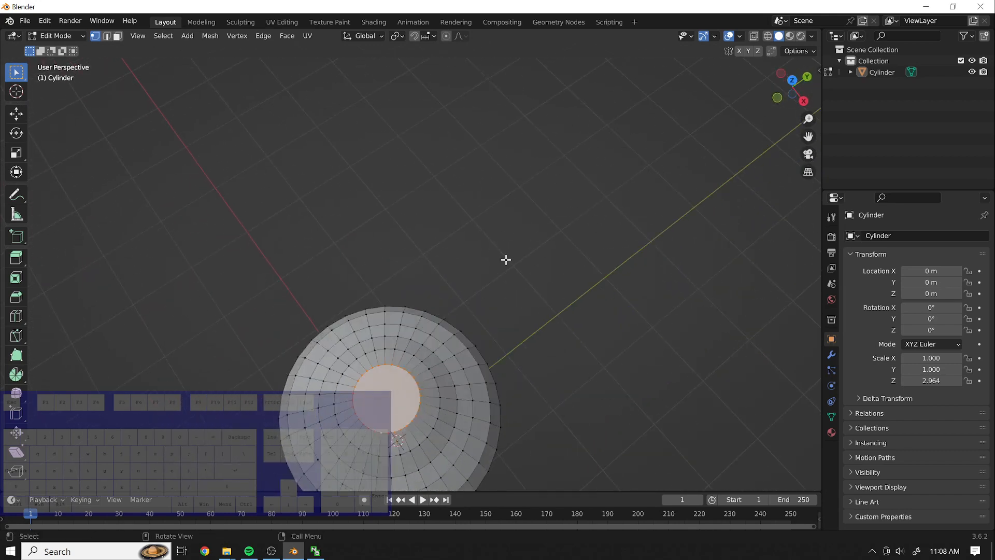
pyautogui.press('KP_7')
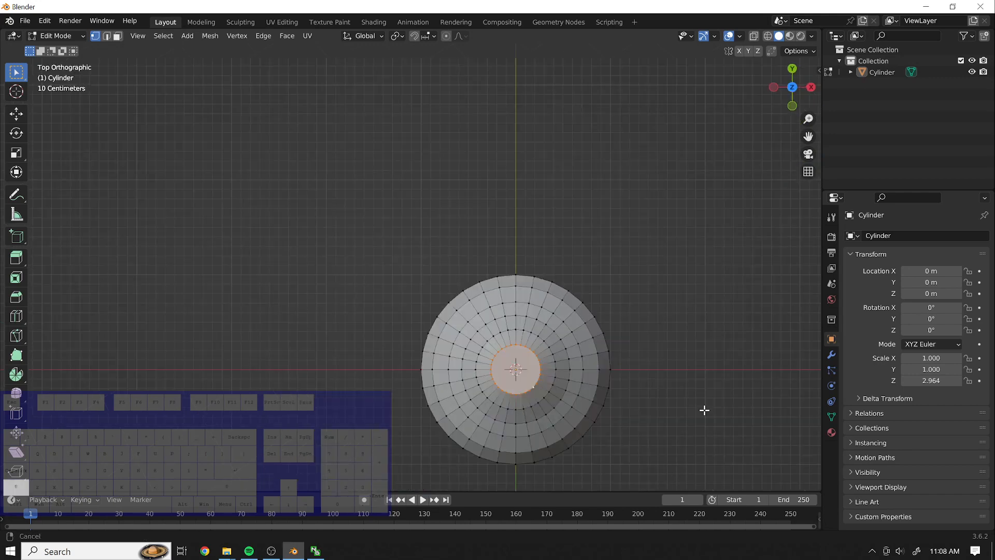
pyautogui.scroll(5, 635, 406)
pyautogui.keyDown('shift'); pyautogui.moveTo(680, 435); pyautogui.dragTo(636, 372, button='middle'); pyautogui.keyUp('shift')
pyautogui.scroll(2, 635, 372)
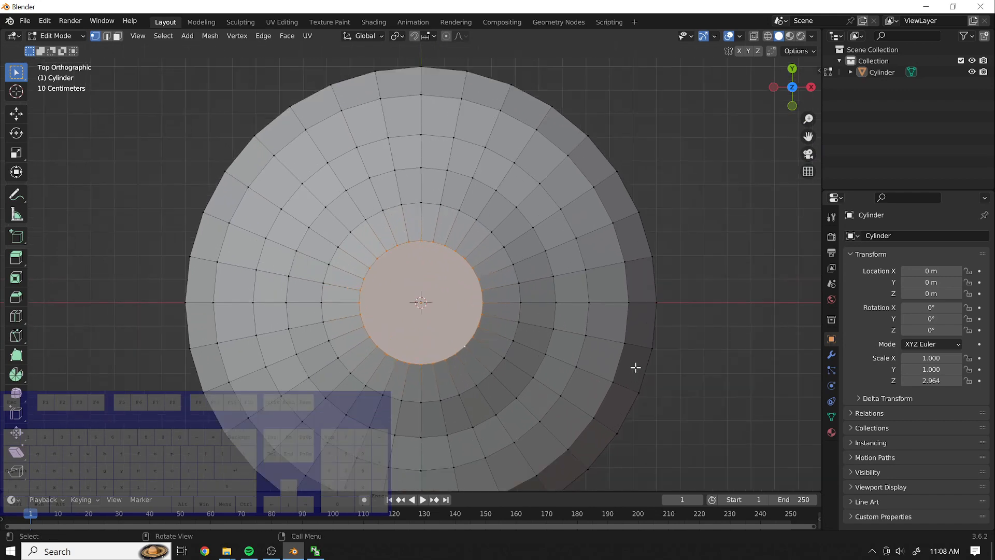
pyautogui.press('i')
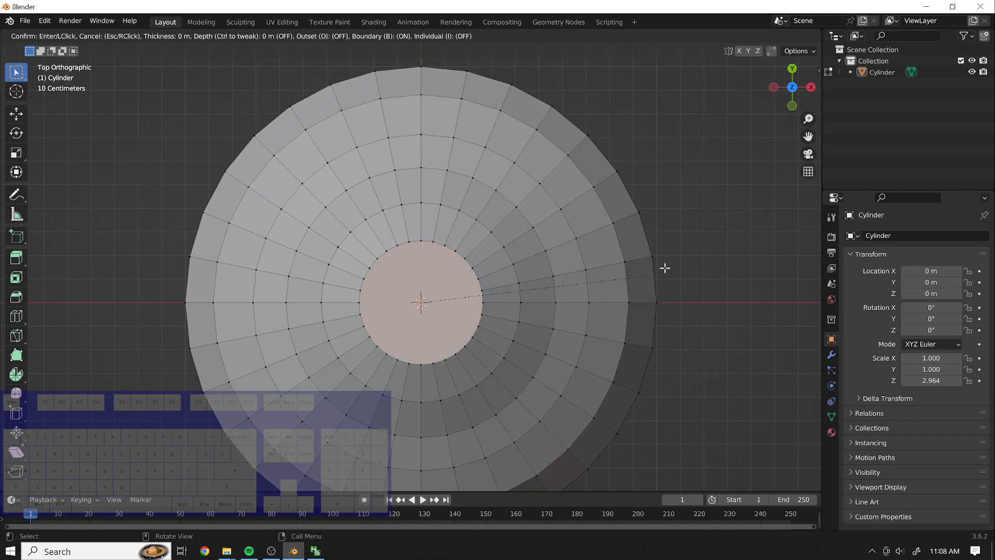
pyautogui.click(702, 238)
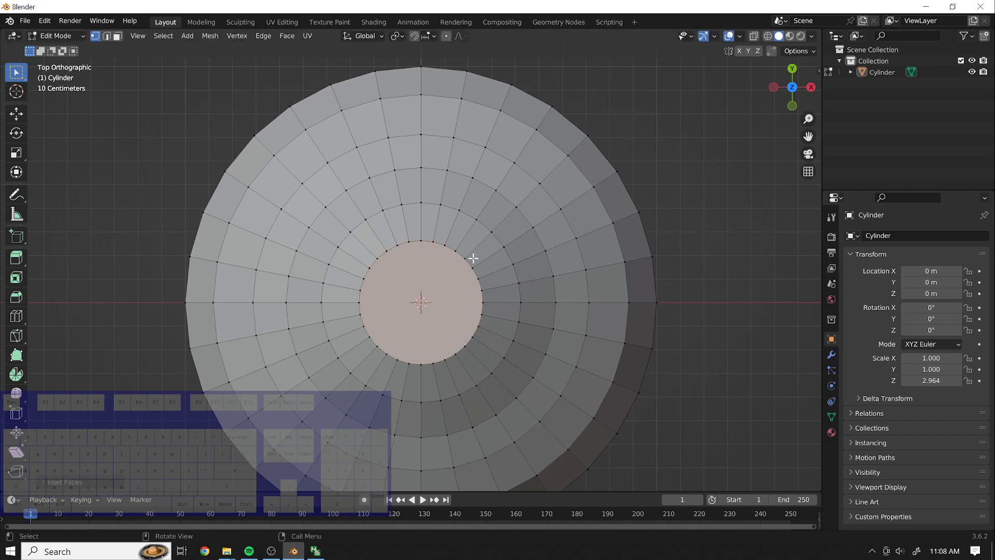
# Try to extrude the flat top face along the global X axis, cancel it, and clear the selection.
pyautogui.press('e')
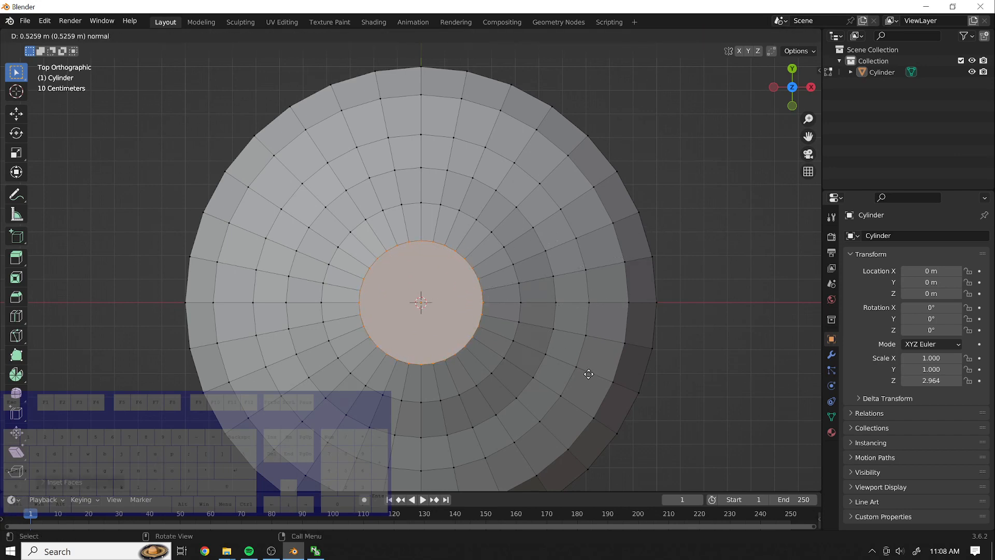
pyautogui.press('x')
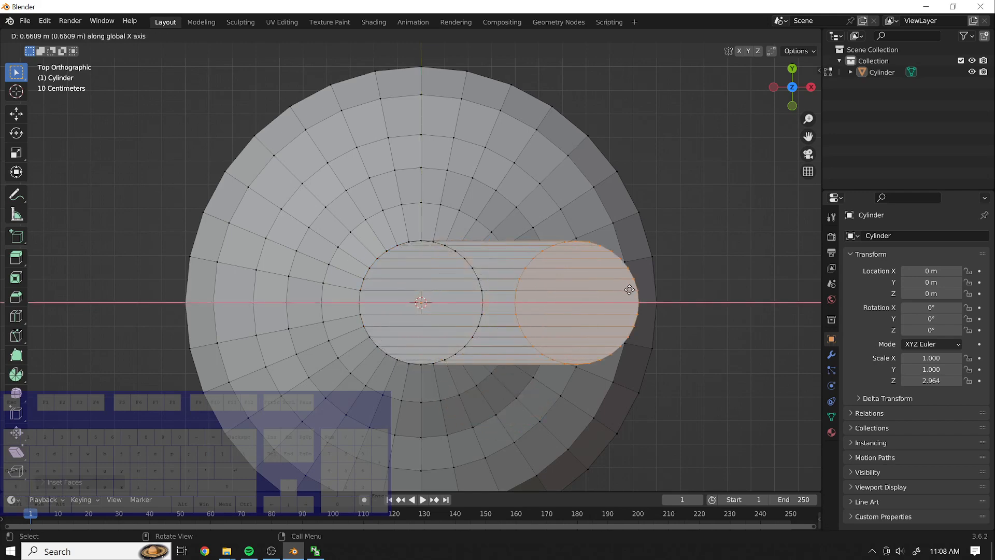
pyautogui.rightClick(436, 276)
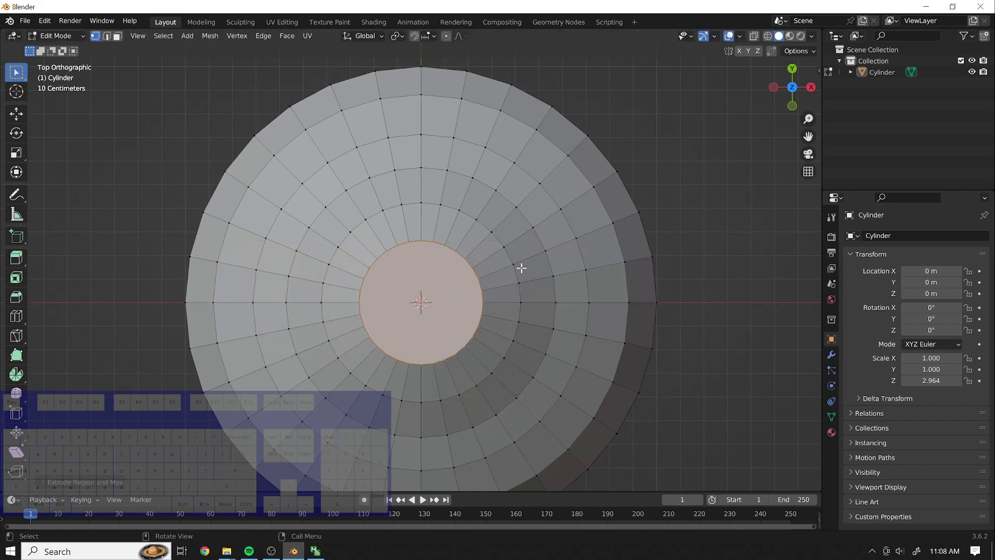
pyautogui.moveTo(651, 229); pyautogui.dragTo(688, 188, button='middle')
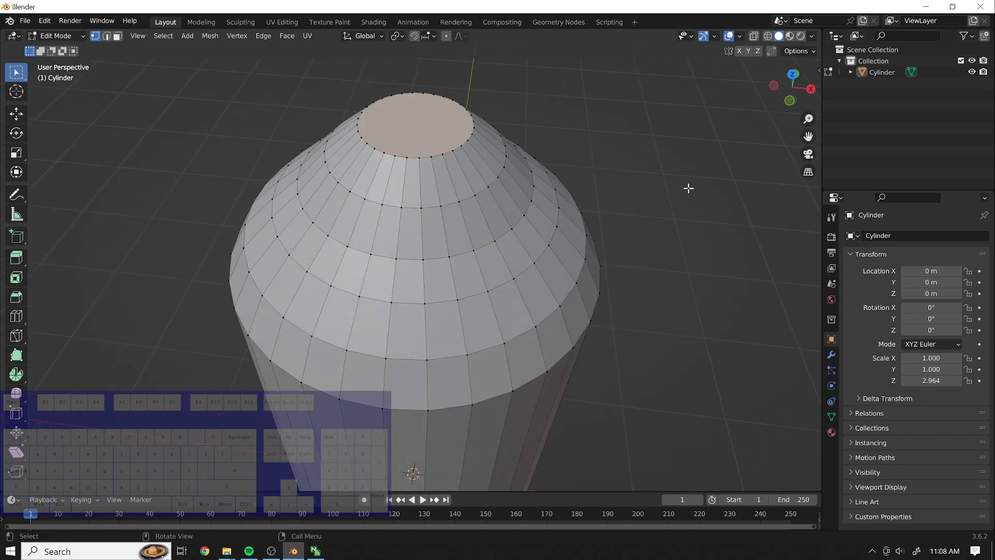
pyautogui.press('alt')
pyautogui.press('alt')
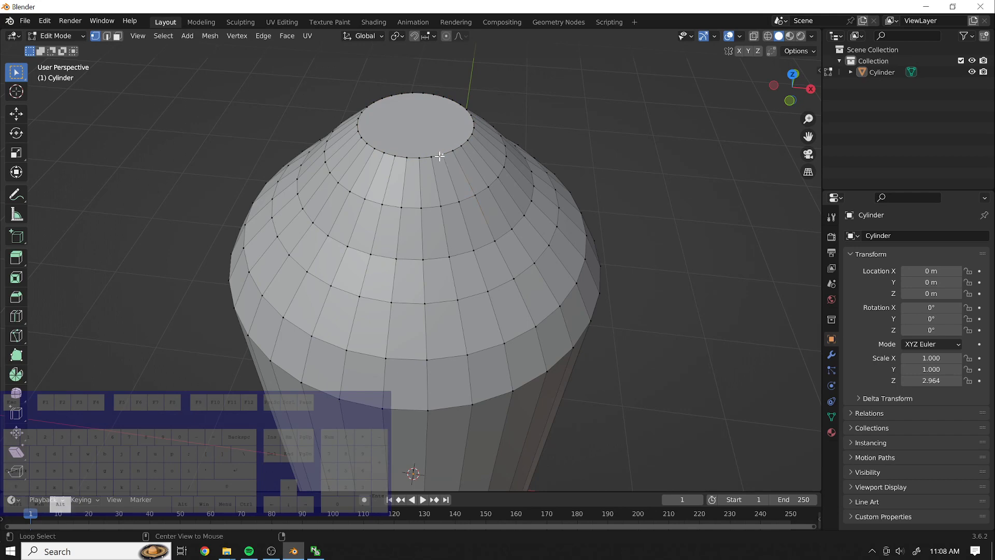
pyautogui.moveTo(610, 185); pyautogui.dragTo(613, 160, button='middle')
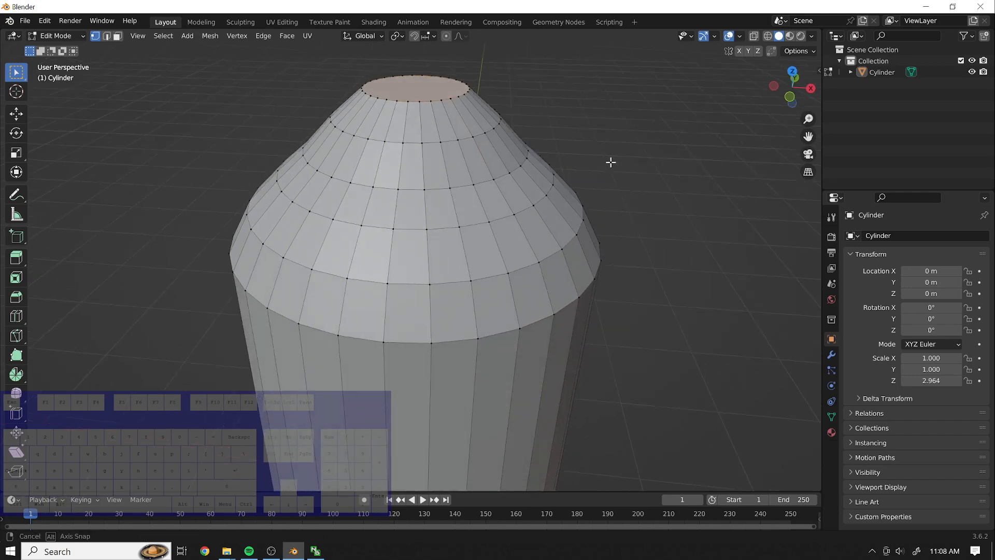
pyautogui.press('ctrl')
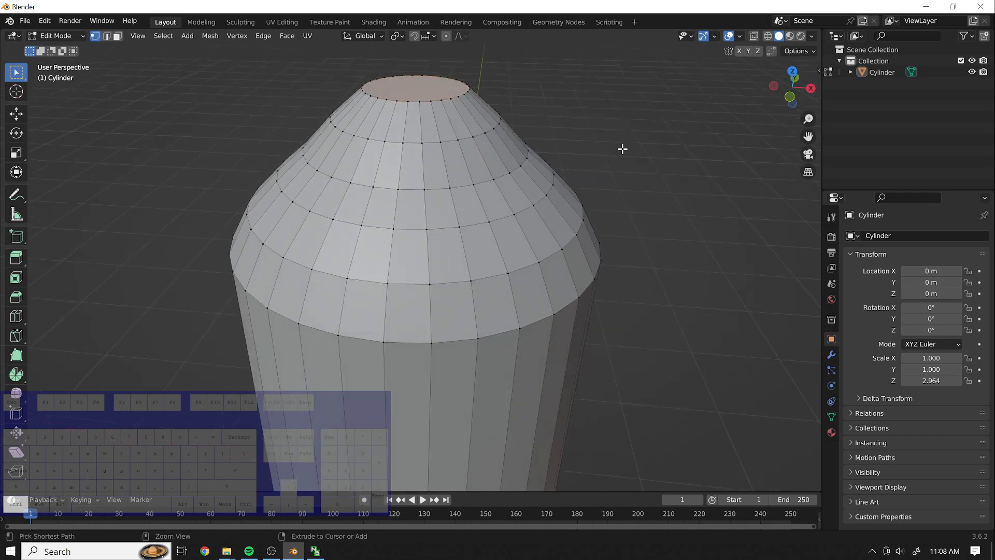
pyautogui.click(616, 140)
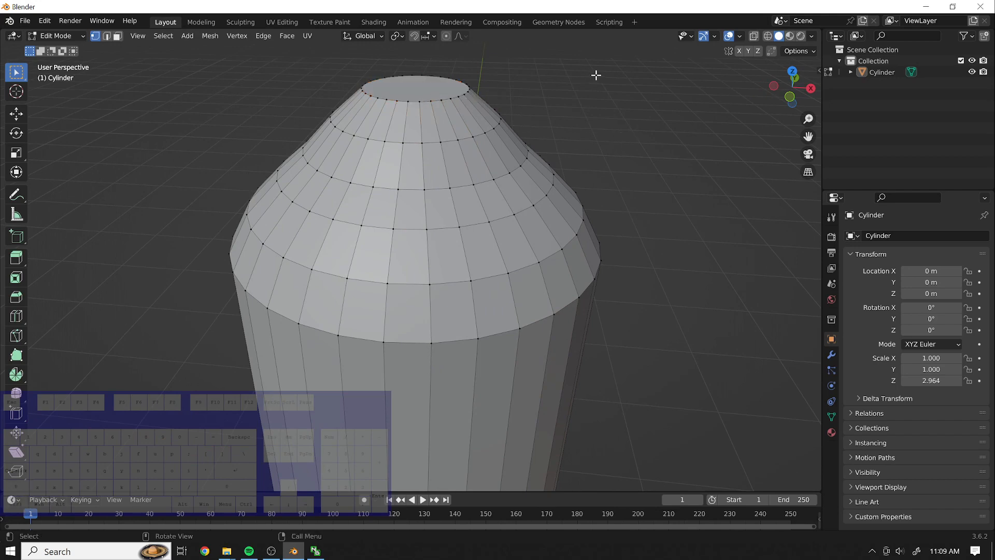
# Loop-select the edge of the dome's flat top face and extrude the face upward about 0.06 m along its normal.
pyautogui.keyDown('alt'); pyautogui.moveTo(642, 91); pyautogui.dragTo(642, 111, button='middle'); pyautogui.keyUp('alt')
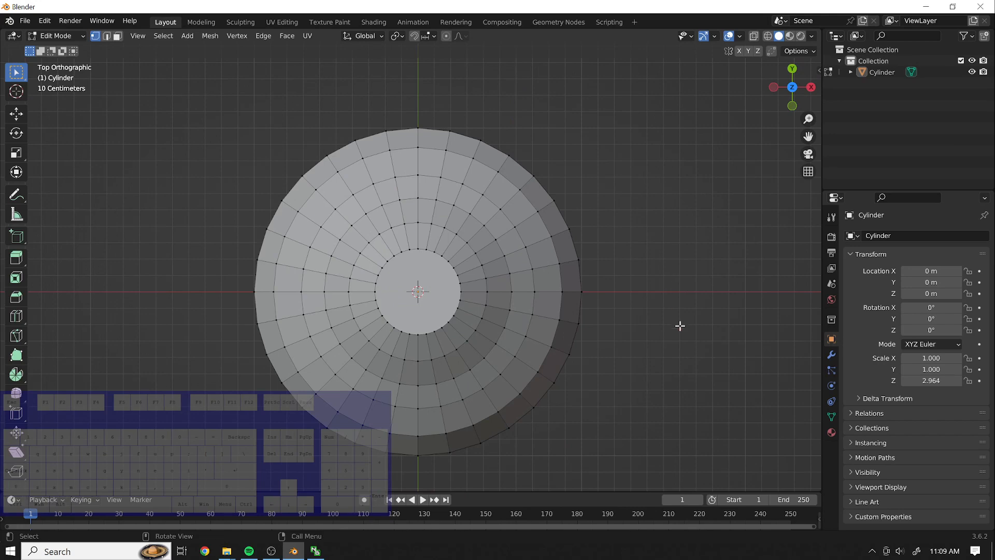
pyautogui.keyDown('alt'); pyautogui.moveTo(680, 325); pyautogui.dragTo(672, 299, button='middle'); pyautogui.keyUp('alt')
pyautogui.moveTo(658, 163); pyautogui.dragTo(661, 220, button='middle')
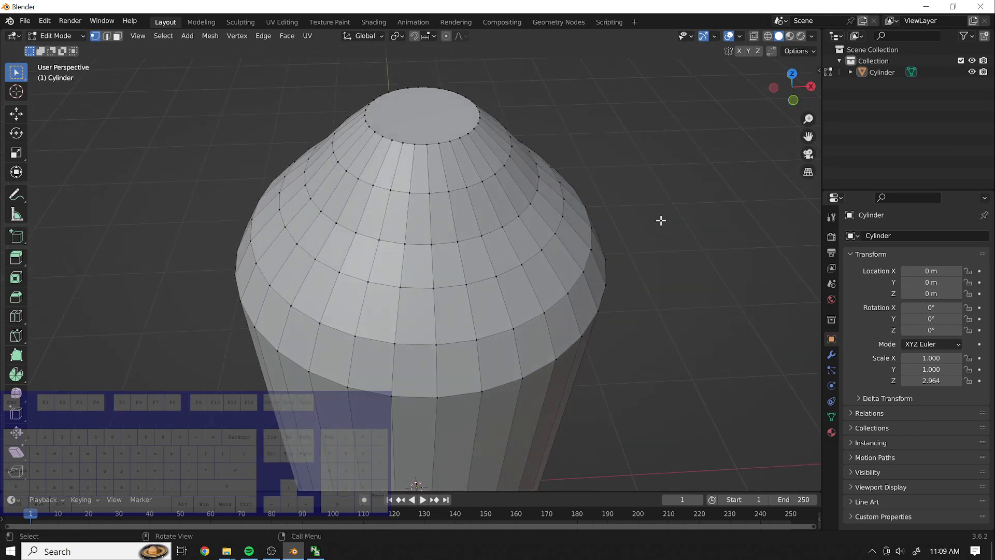
pyautogui.keyDown('alt'); pyautogui.click(428, 144); pyautogui.keyUp('alt')
pyautogui.press('e')
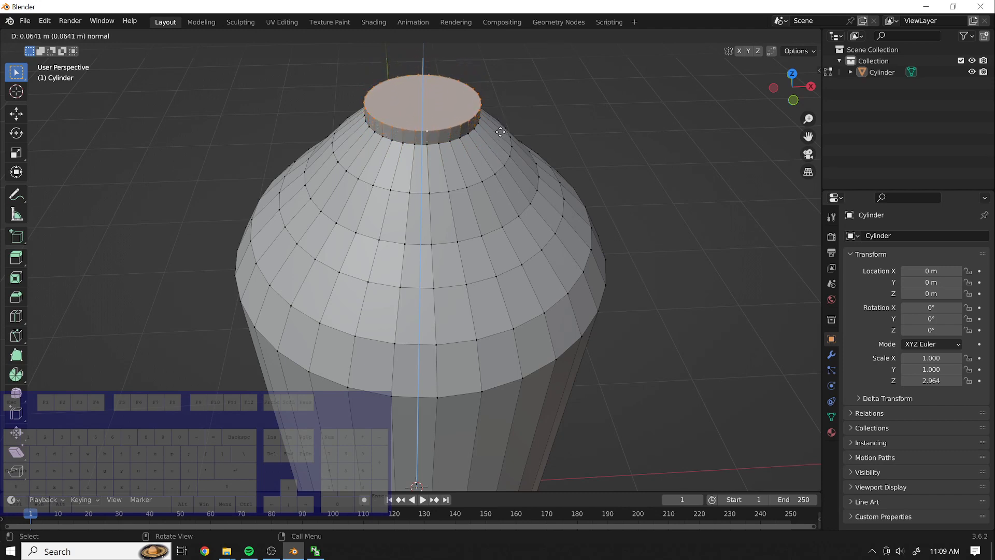
pyautogui.click(500, 132)
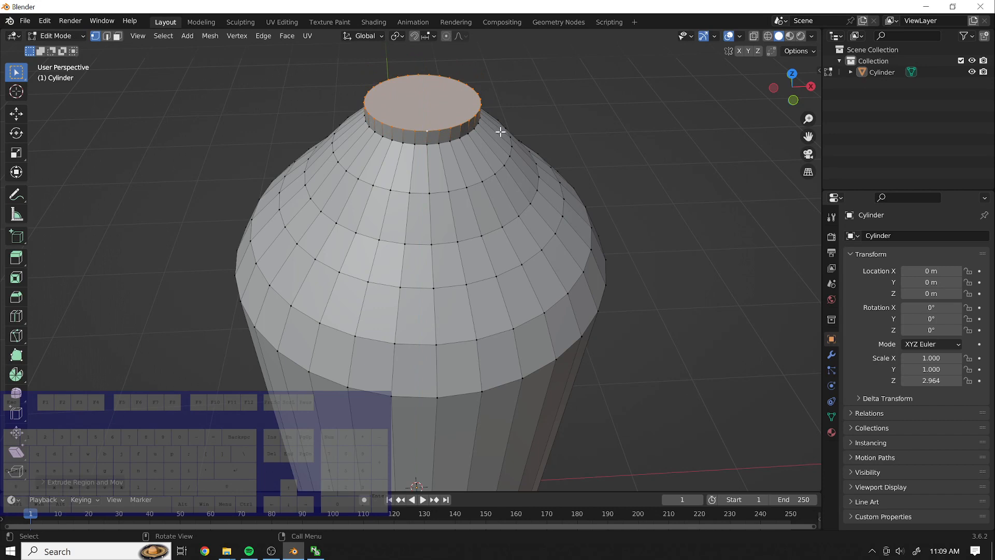
# Scale the extruded top face to about 0.6 along global X, and undo the scaling.
pyautogui.press('s')
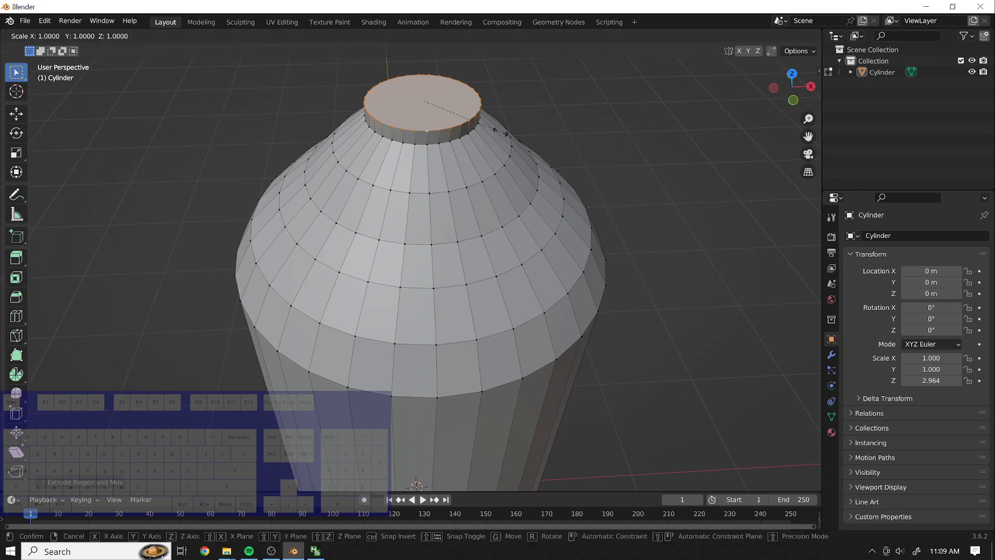
pyautogui.press('x')
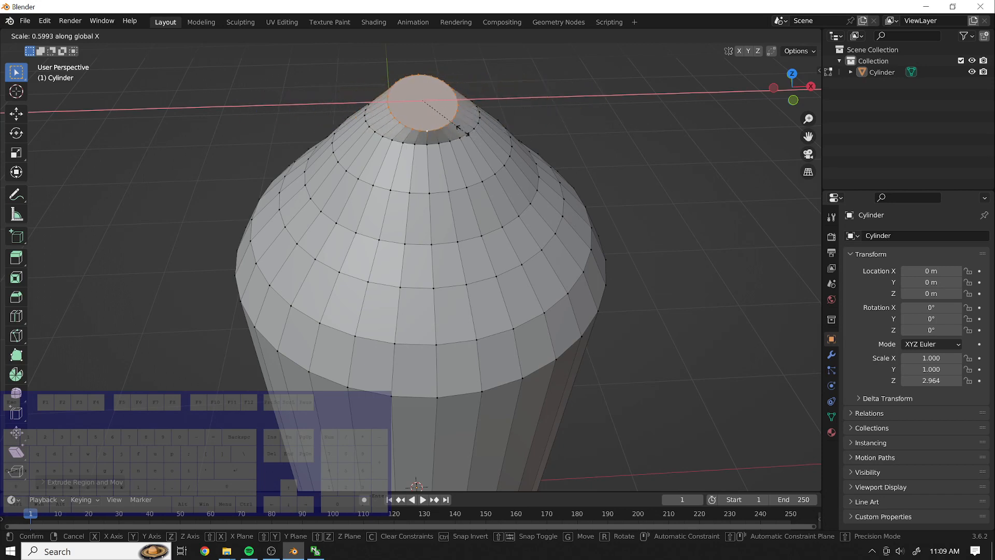
pyautogui.click(463, 130)
pyautogui.hotkey('ctrl', 'z')
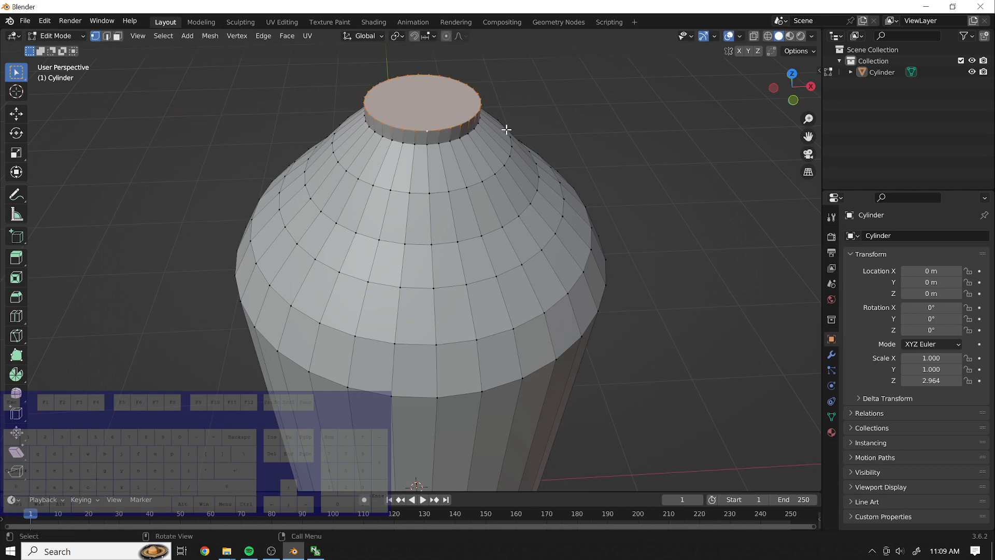
# Scale the extruded top face down slightly and uniformly, and lower it a little along global Z.
pyautogui.press('s')
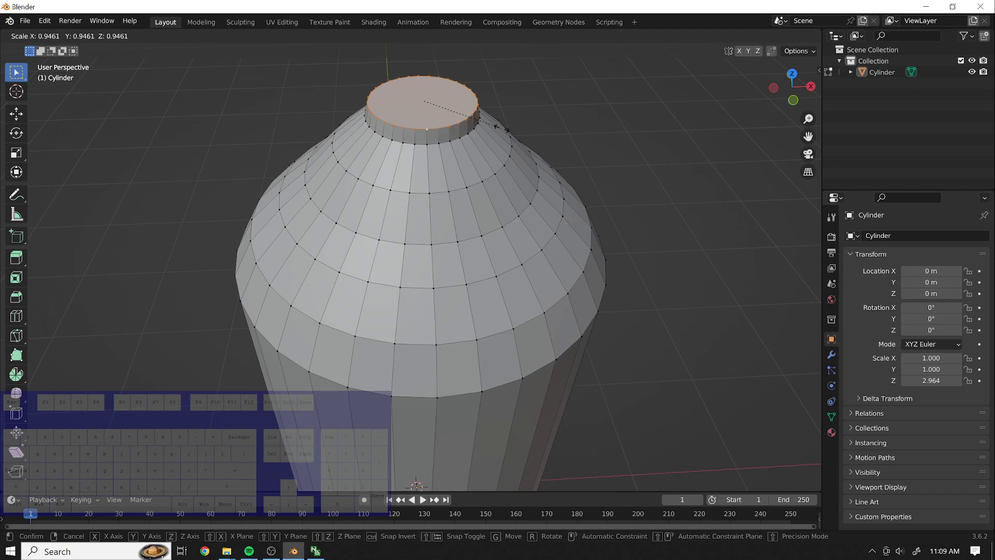
pyautogui.click(494, 126)
pyautogui.press('g')
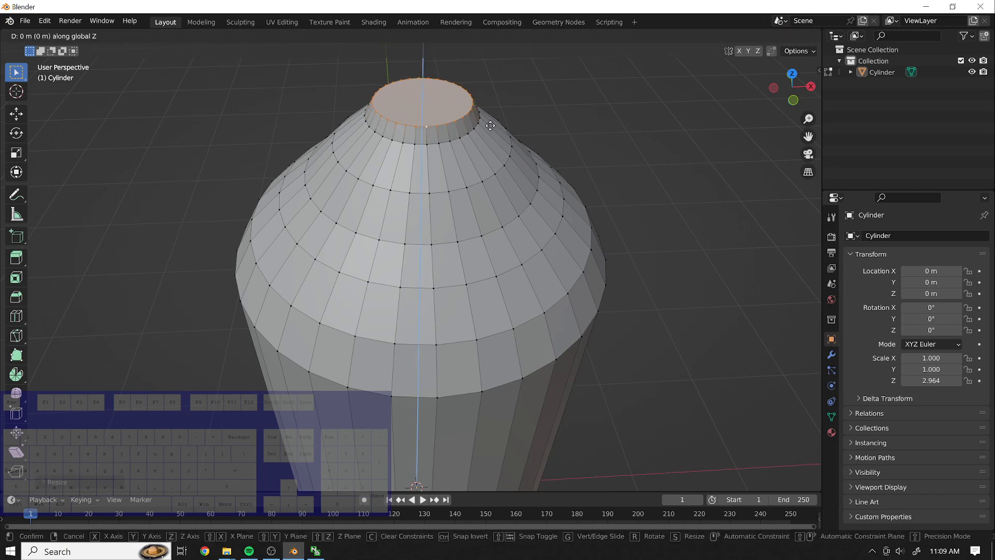
pyautogui.click(490, 133)
# Extrude the top face again and raise it slightly along global Z to form a short upright collar.
pyautogui.press('e')
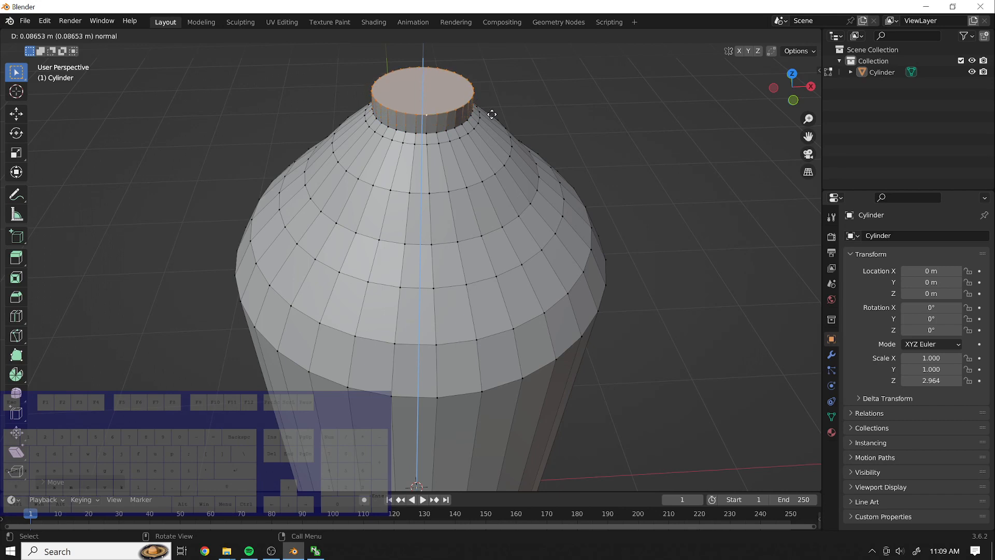
pyautogui.rightClick(492, 114)
pyautogui.press('s')
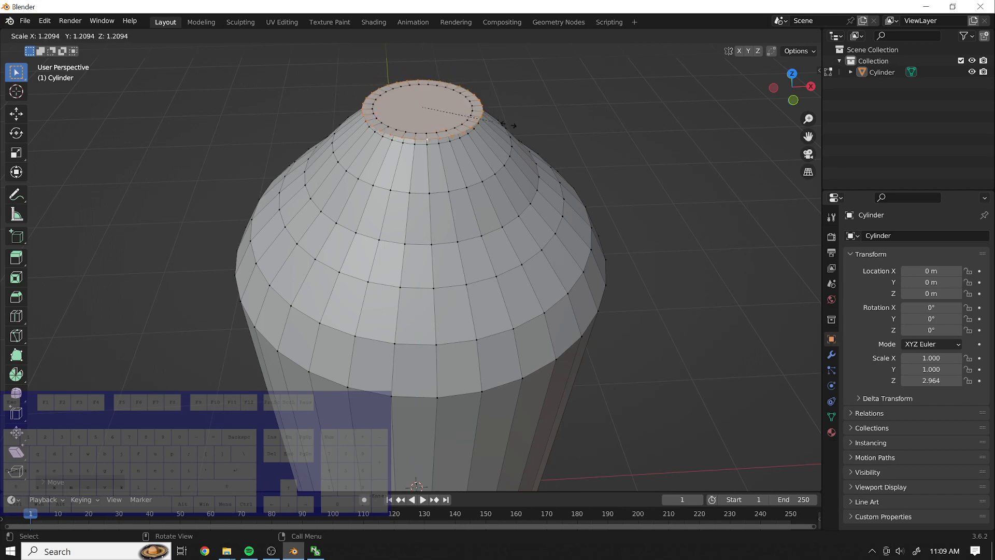
pyautogui.press('g')
pyautogui.press('z')
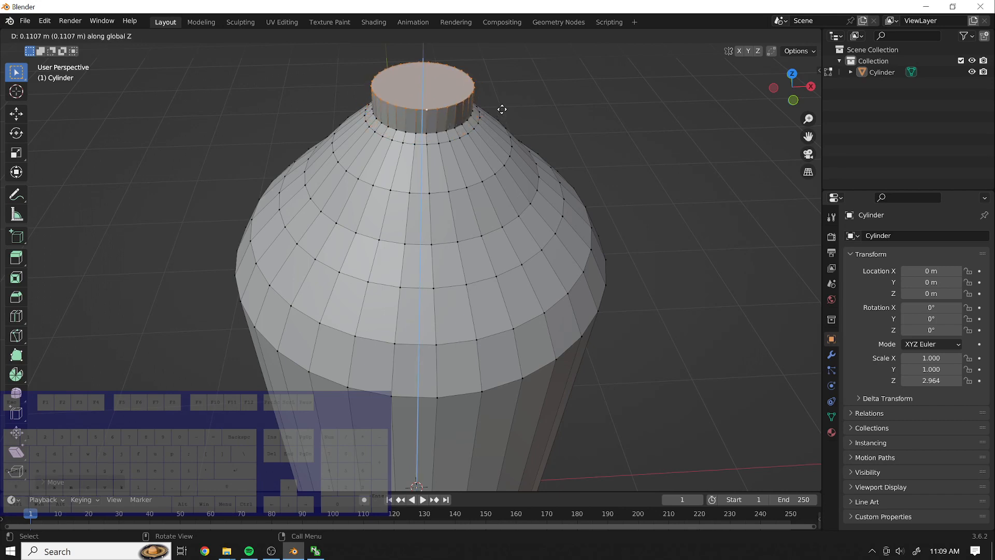
pyautogui.click(516, 125)
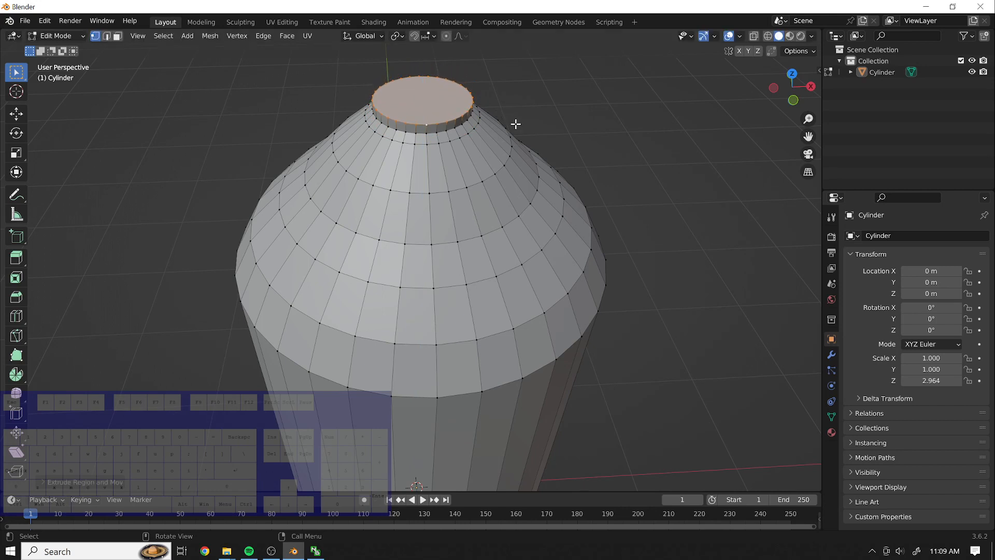
# Scale the collar's top face inward uniformly and extrude it a short distance upward to form another, narrower collar.
pyautogui.press('s')
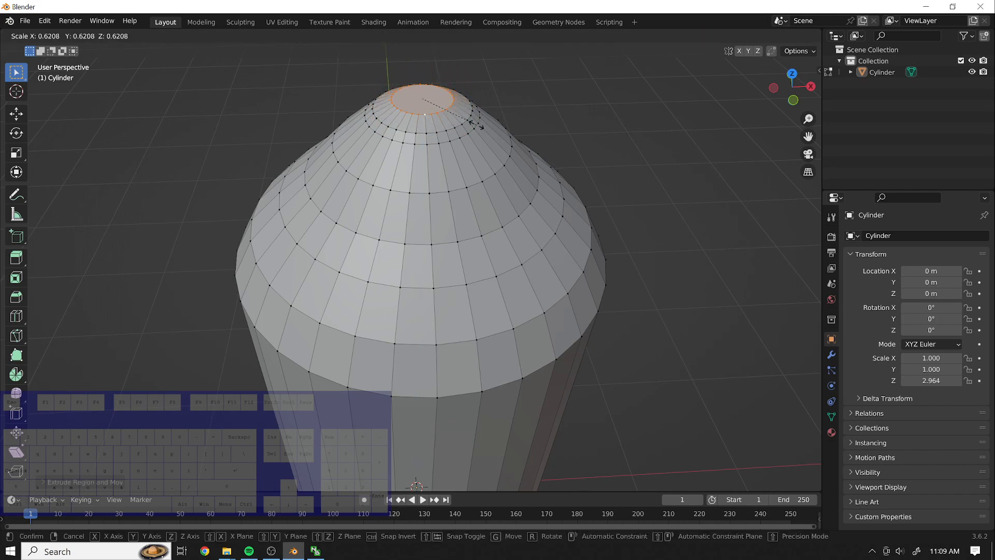
pyautogui.click(483, 132)
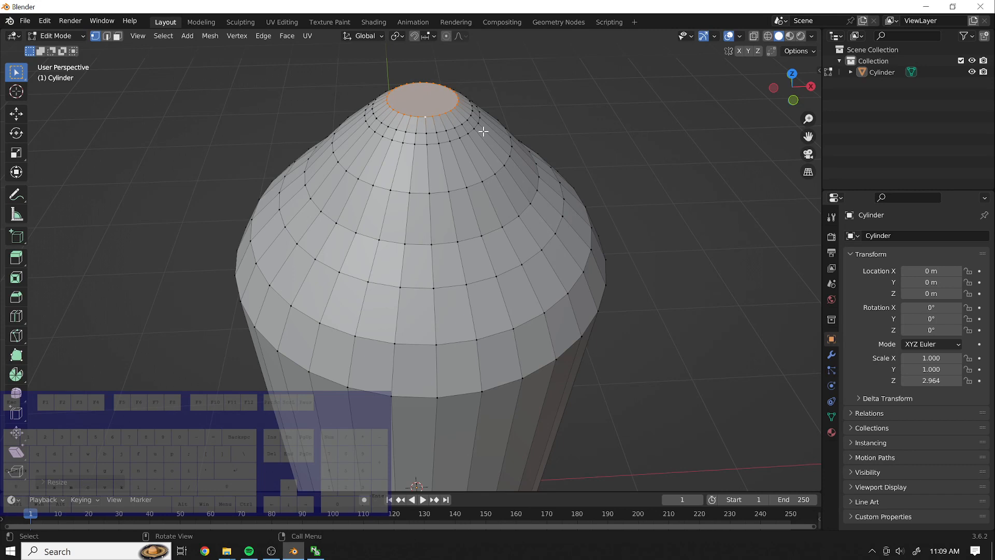
pyautogui.press('e')
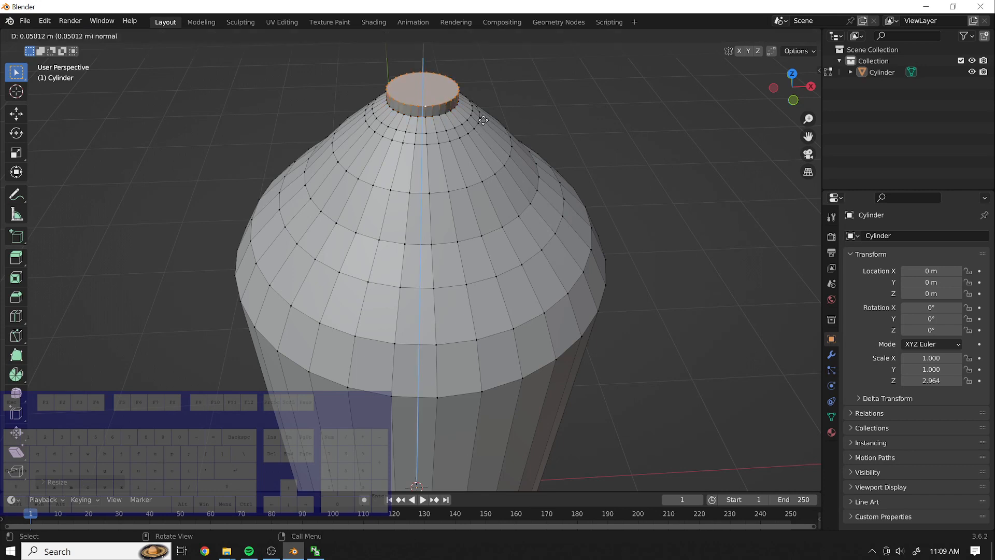
pyautogui.press('g')
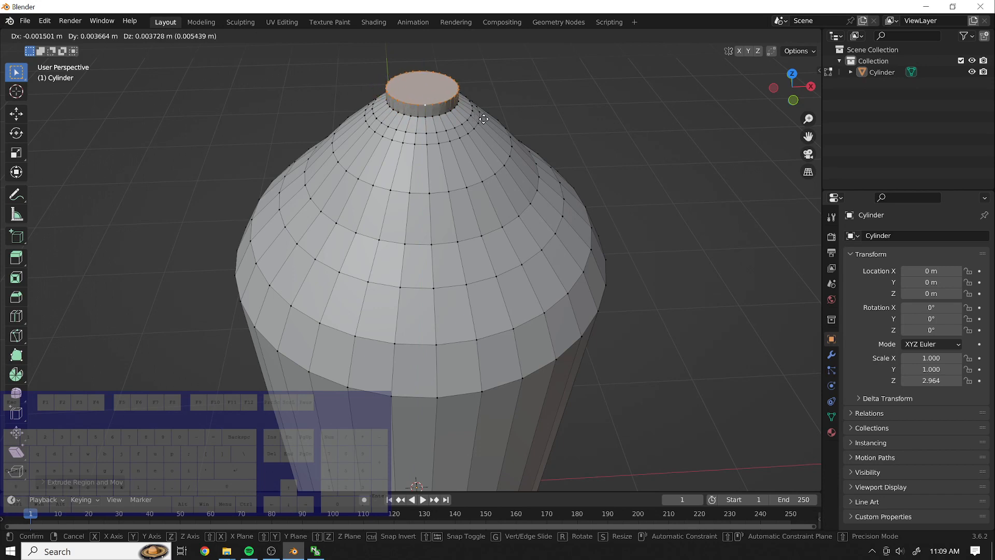
pyautogui.click(455, 122)
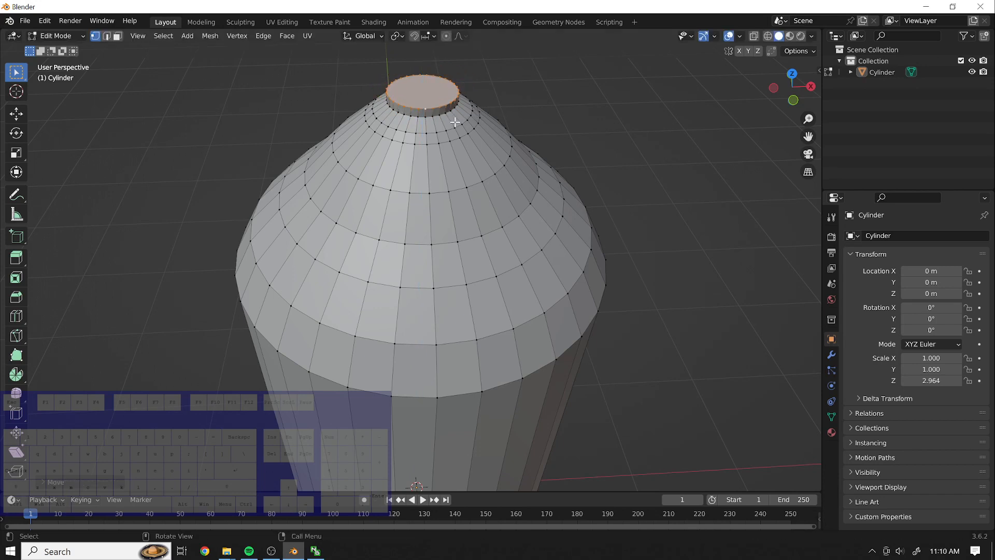
# Scale the newly extruded top face down uniformly to a tiny cap at the dome's tip, and clear the selection.
pyautogui.press('s')
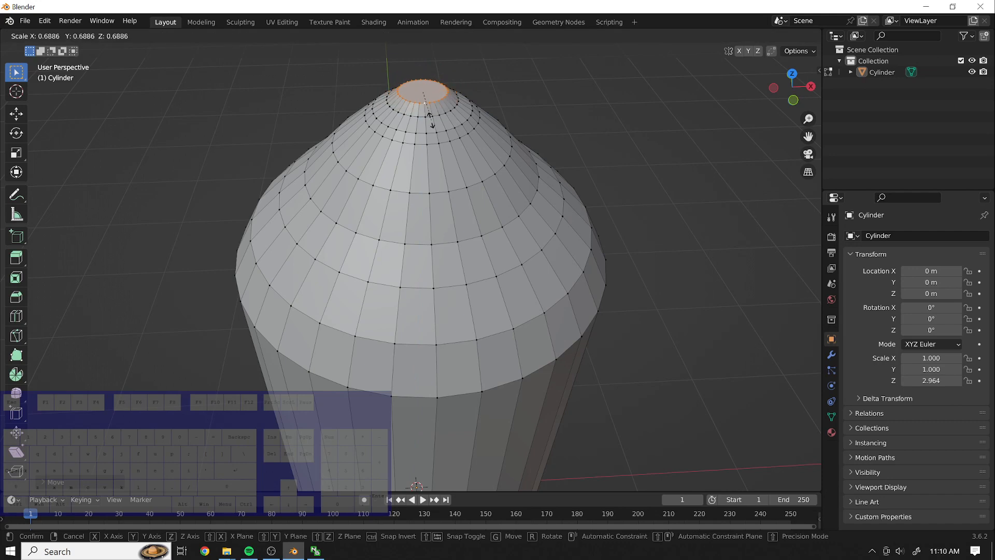
pyautogui.click(421, 96)
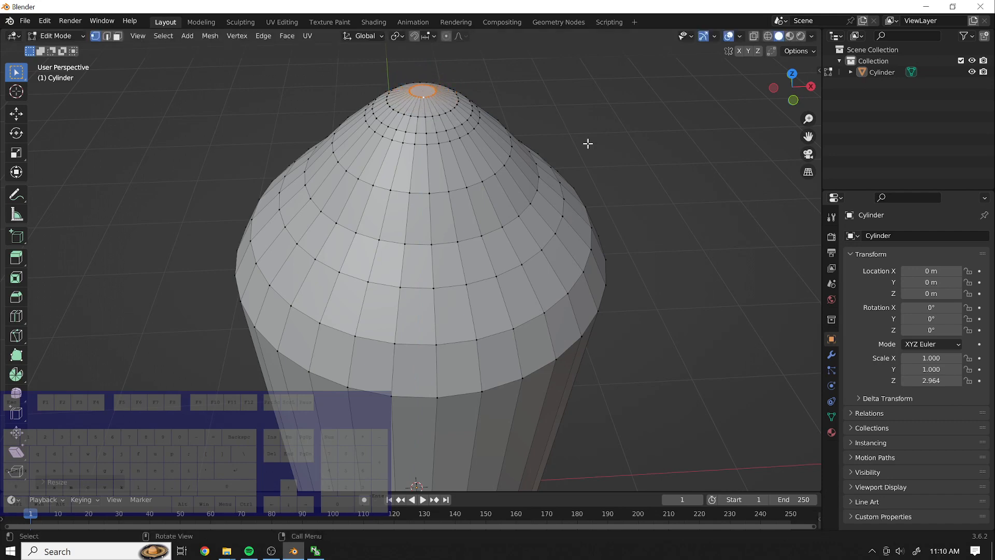
pyautogui.click(693, 169)
pyautogui.moveTo(693, 169); pyautogui.dragTo(692, 313, button='middle')
pyautogui.scroll(-5, 686, 348)
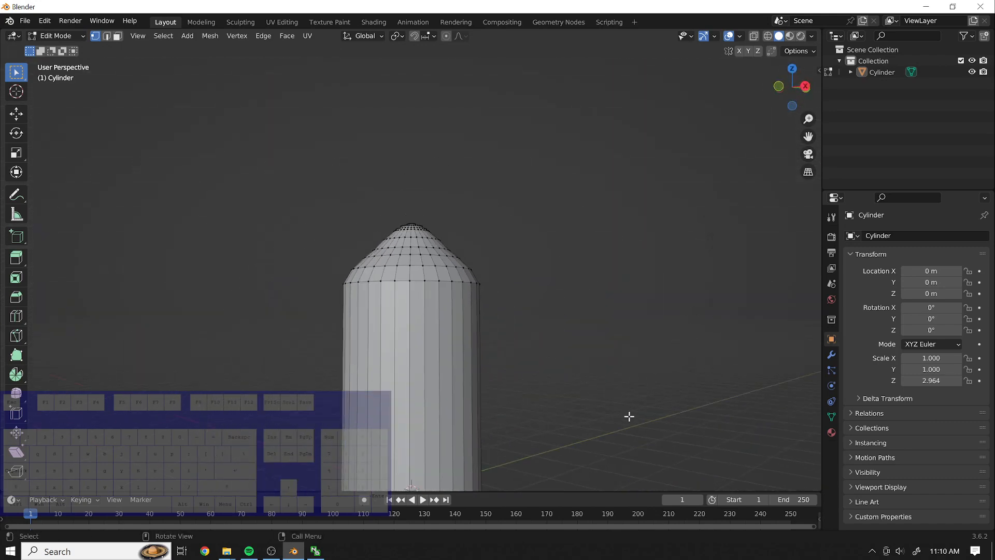
pyautogui.scroll(3, 596, 431)
pyautogui.moveTo(604, 386); pyautogui.dragTo(602, 264, button='middle')
pyautogui.moveTo(675, 266)
pyautogui.mouseDown(button='middle')
pyautogui.moveTo(664, 270)
pyautogui.moveTo(620, 231)
pyautogui.moveTo(692, 264)
pyautogui.mouseUp(button='middle')
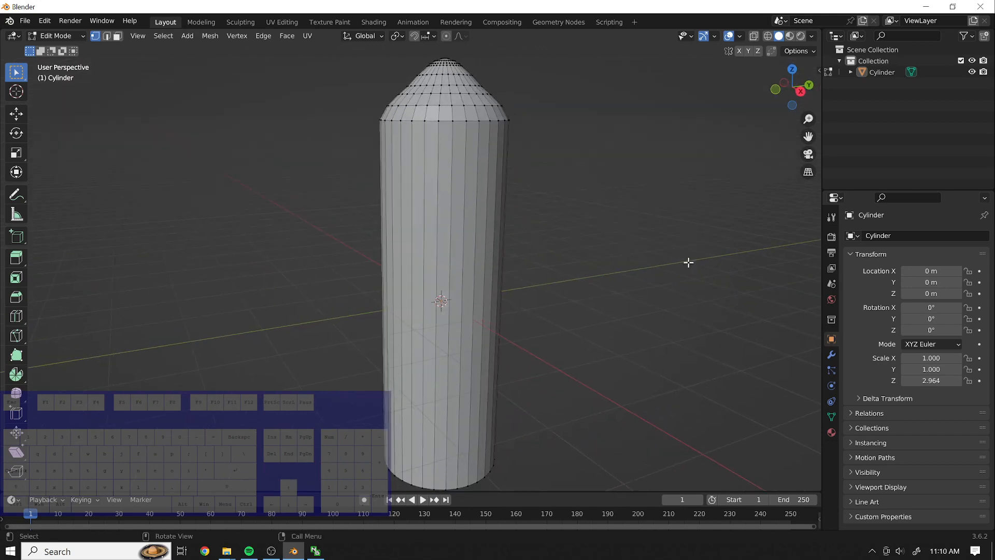